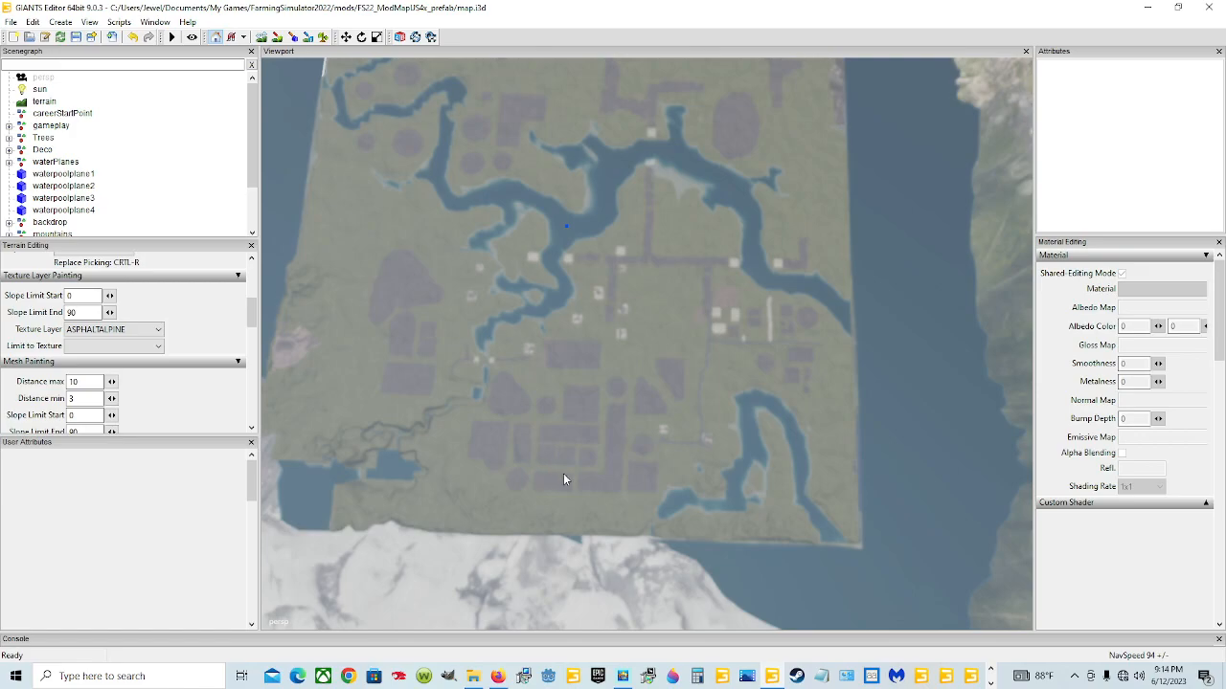
Examine the whole map from above, closing in on the road junction with the pale building lots near the river
{"action": "left_click_drag", "start_coordinate": [573, 474], "coordinate": [649, 436], "text": "alt"}
{"action": "left_click_drag", "start_coordinate": [598, 498], "coordinate": [721, 489], "text": "alt"}
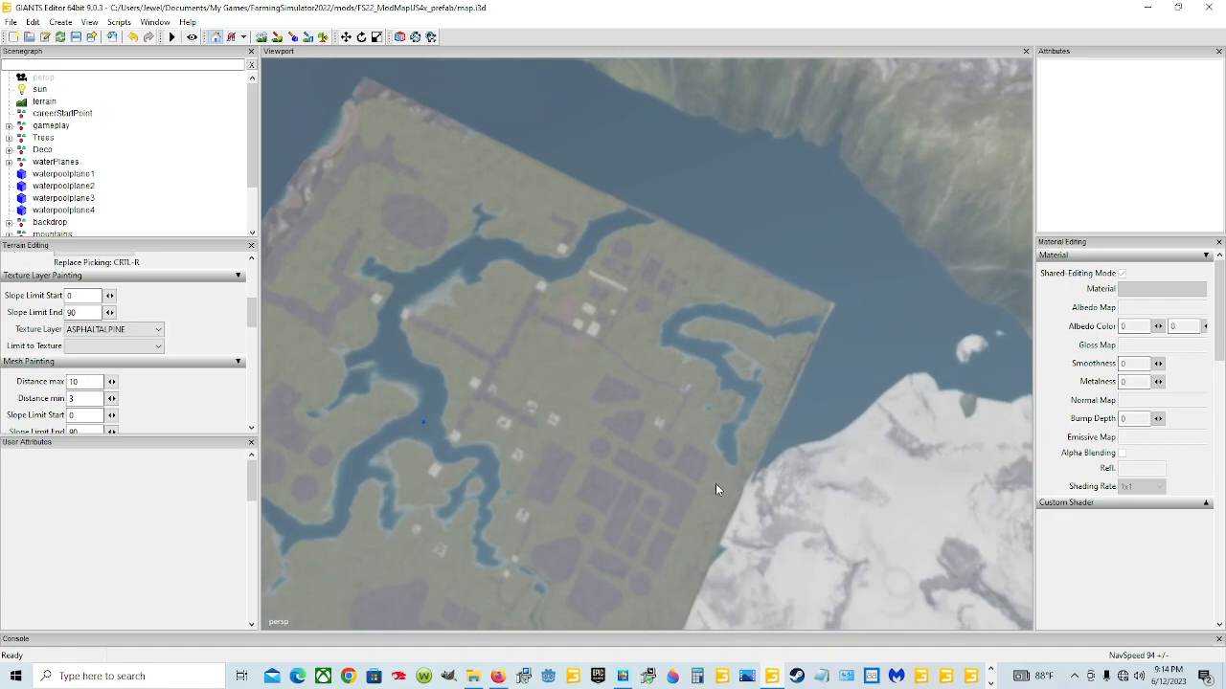
{"action": "left_click_drag", "start_coordinate": [640, 492], "coordinate": [702, 36], "text": "alt"}
{"action": "left_click_drag", "start_coordinate": [750, 314], "coordinate": [691, 255], "text": "alt"}
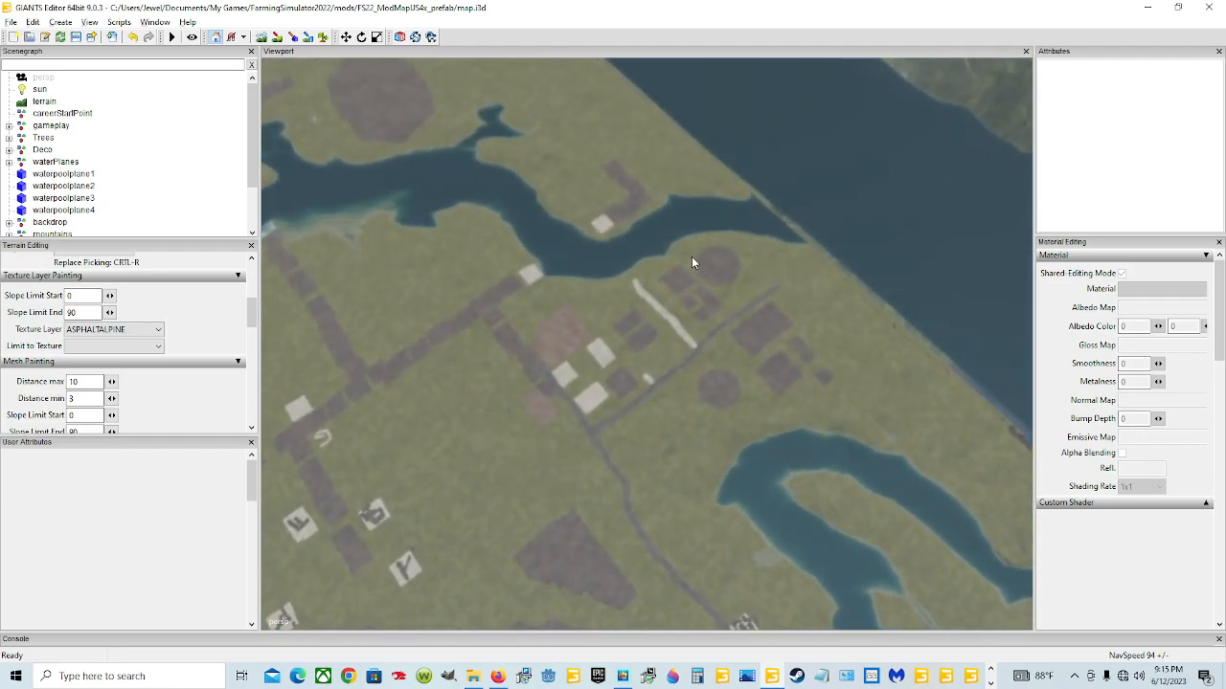
{"action": "scroll", "coordinate": [646, 407], "scroll_direction": "up", "scroll_amount": 5}
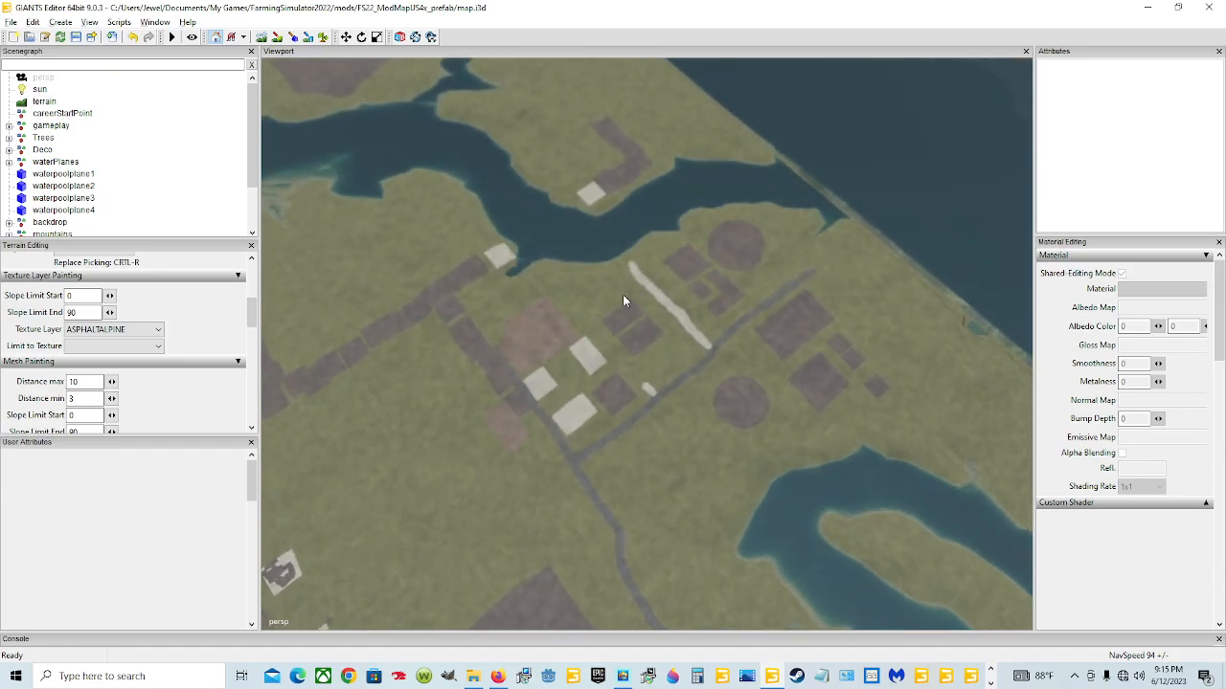
{"action": "scroll", "coordinate": [661, 295], "scroll_direction": "up", "scroll_amount": 1}
{"action": "left_click_drag", "start_coordinate": [703, 345], "coordinate": [637, 385], "text": "alt"}
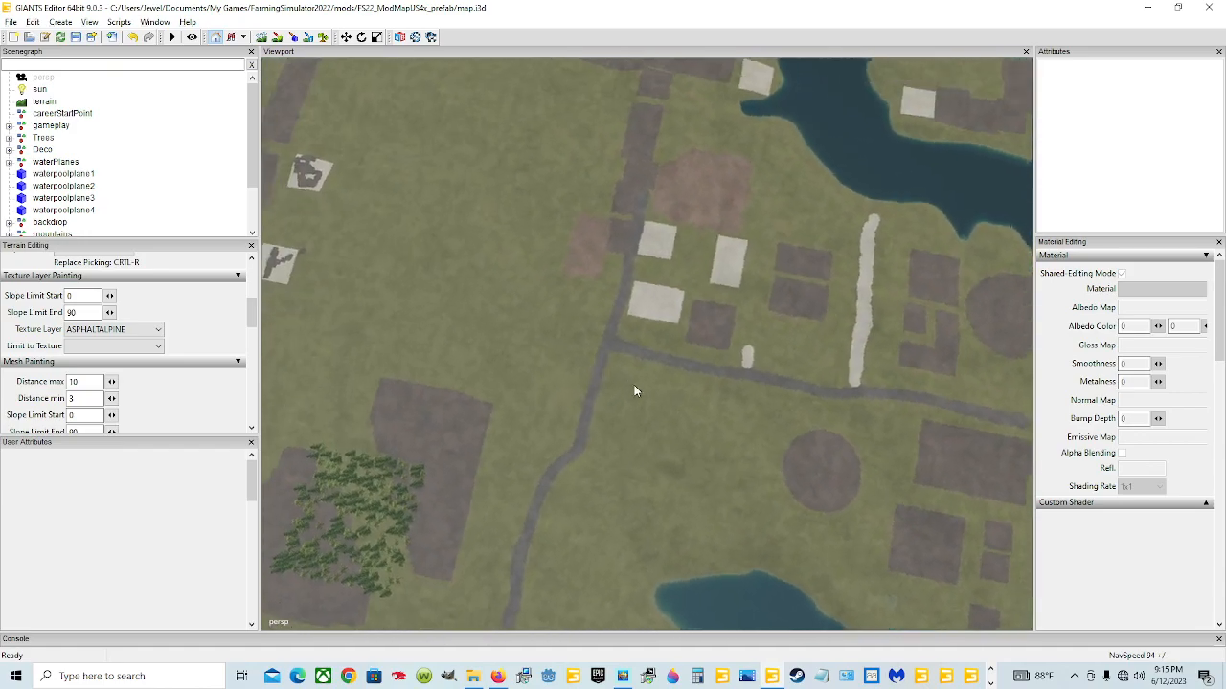
{"action": "scroll", "coordinate": [653, 182], "scroll_direction": "up", "scroll_amount": 5}
{"action": "scroll", "coordinate": [578, 350], "scroll_direction": "down", "scroll_amount": 3}
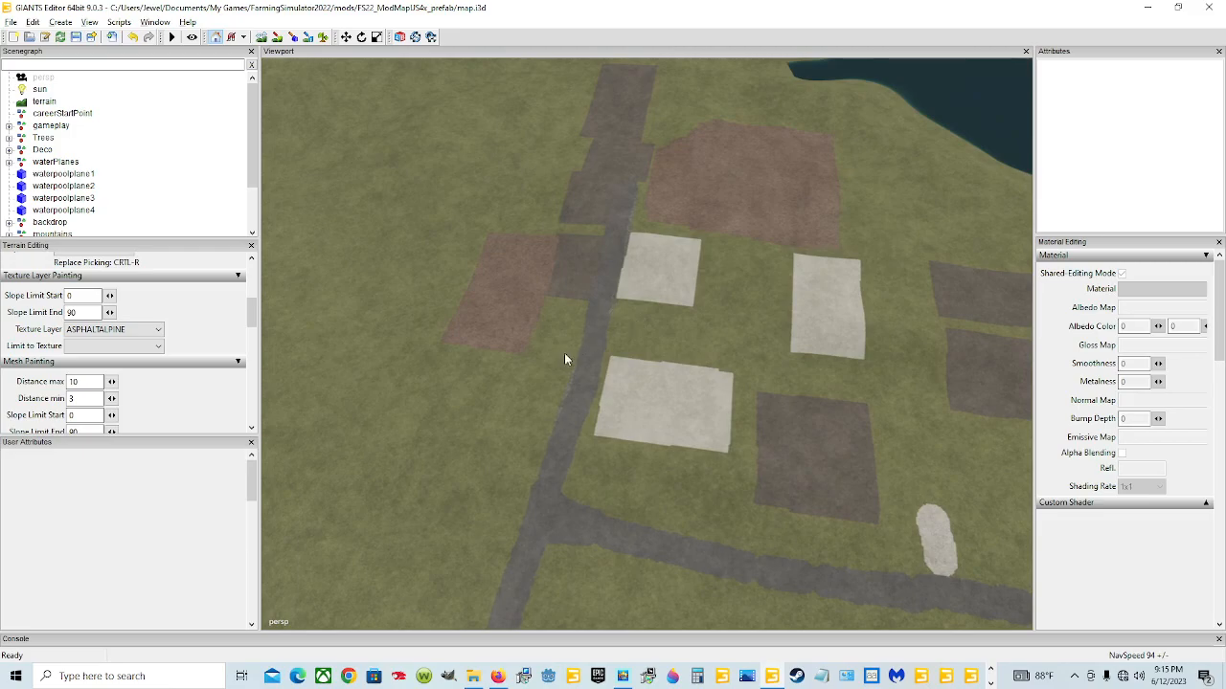
Inspect the pale lots, brown plots and asphalt road around the junction at close range and from several angles
{"action": "scroll", "coordinate": [647, 196], "scroll_direction": "up", "scroll_amount": 6}
{"action": "middle_click_drag", "start_coordinate": [634, 181], "coordinate": [872, 180], "text": "alt"}
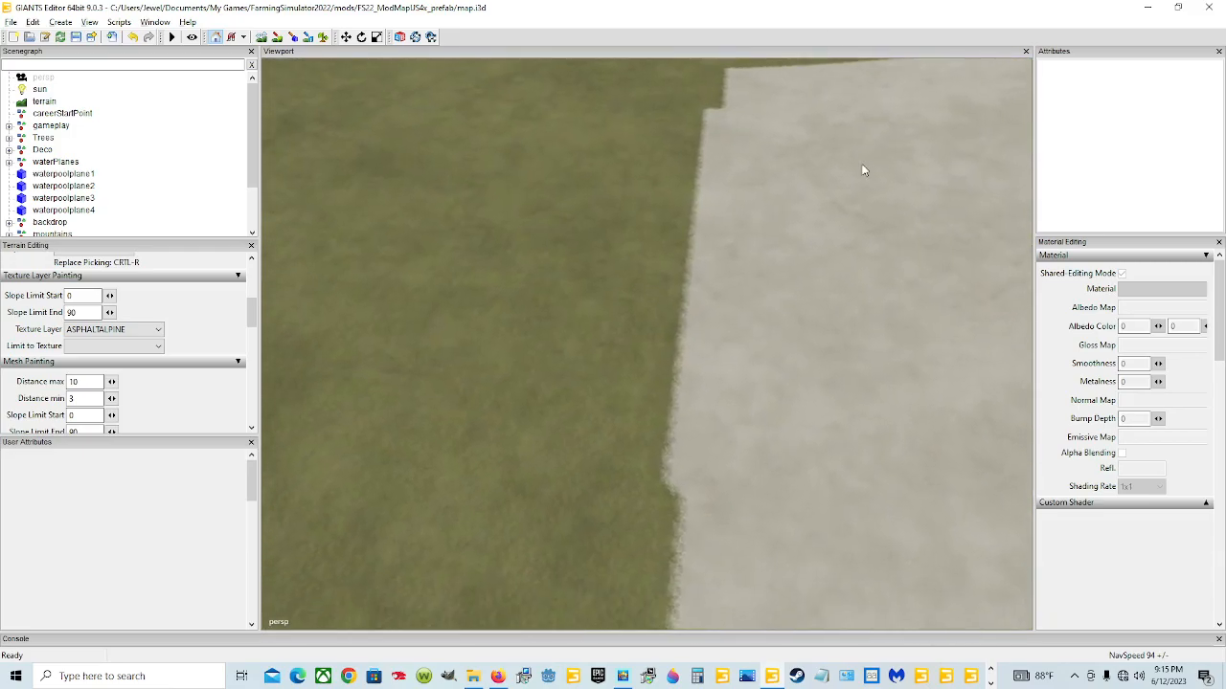
{"action": "scroll", "coordinate": [600, 215], "scroll_direction": "down", "scroll_amount": 4}
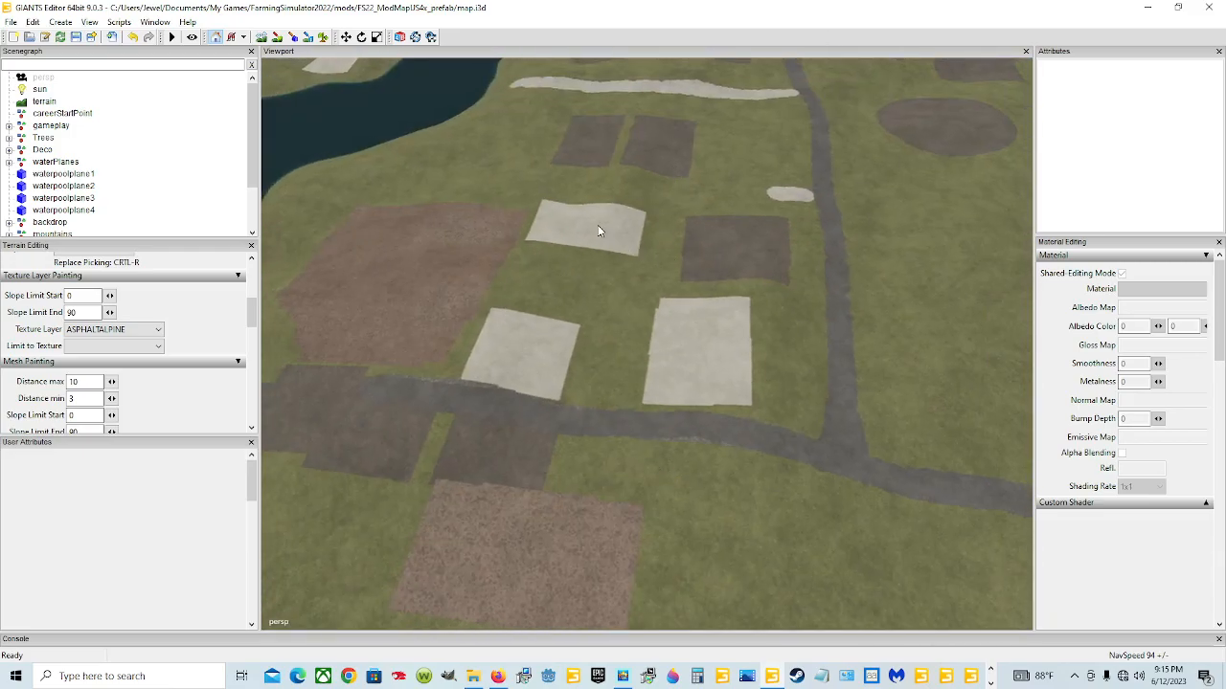
{"action": "left_click_drag", "start_coordinate": [617, 335], "coordinate": [512, 403], "text": "alt"}
{"action": "scroll", "coordinate": [558, 417], "scroll_direction": "up", "scroll_amount": 5}
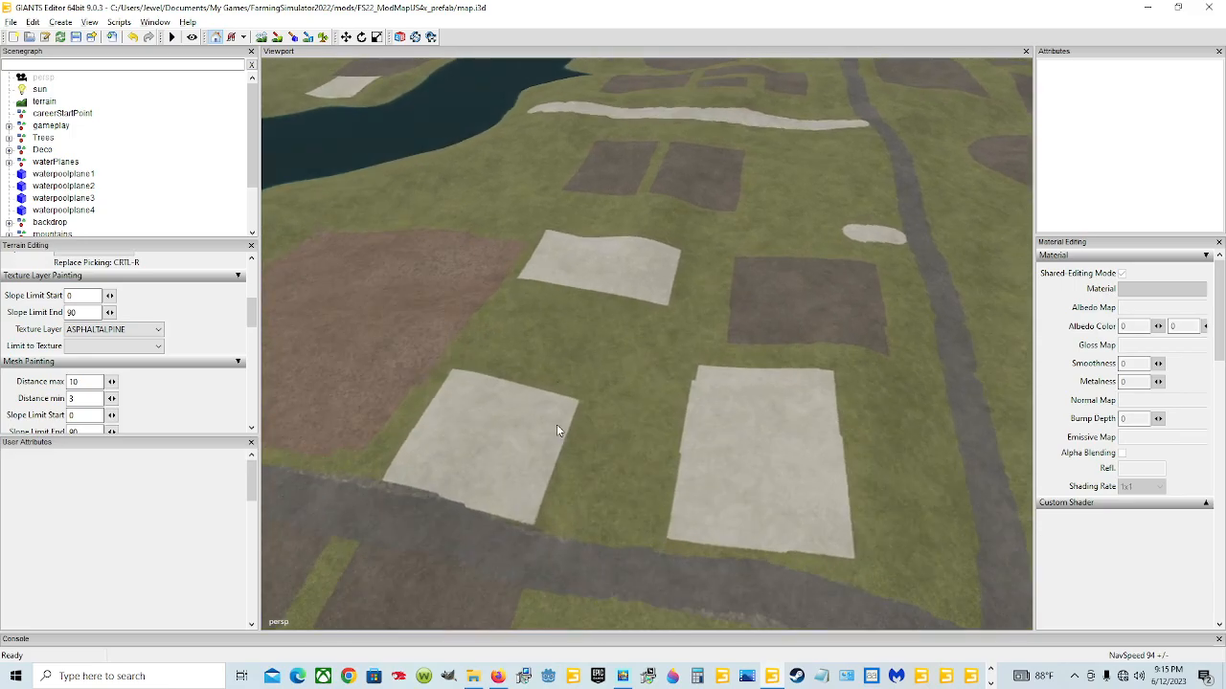
{"action": "scroll", "coordinate": [601, 406], "scroll_direction": "up", "scroll_amount": 6}
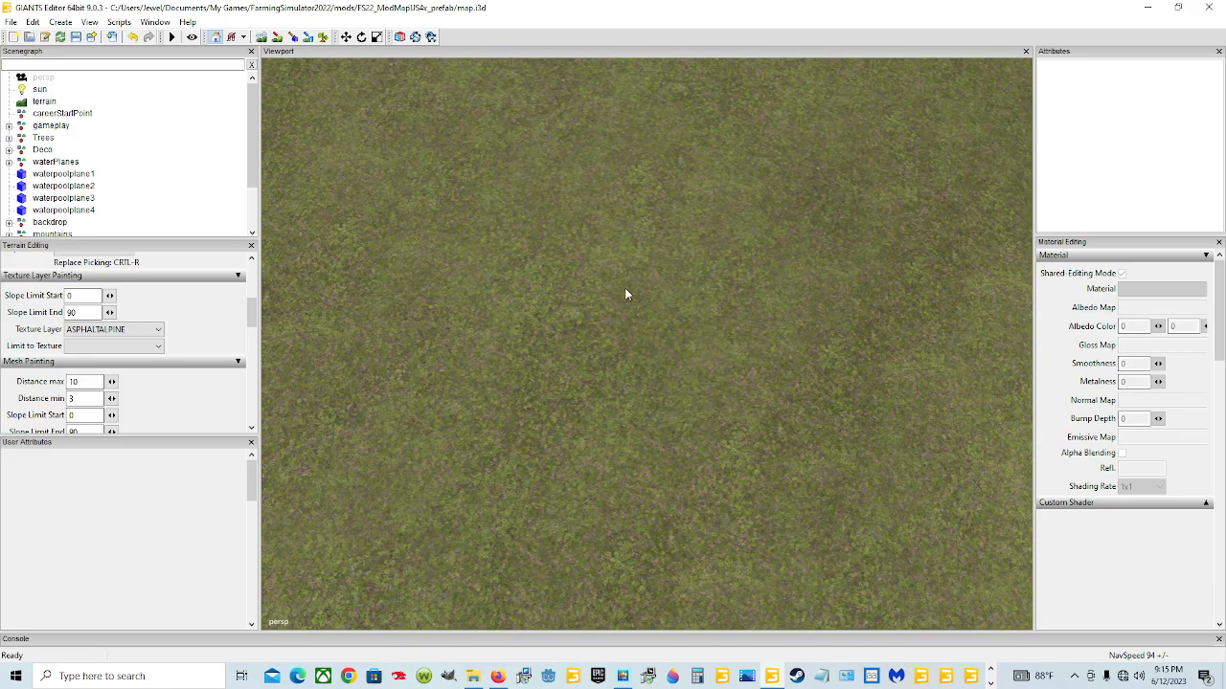
{"action": "scroll", "coordinate": [594, 259], "scroll_direction": "down", "scroll_amount": 1}
{"action": "left_click_drag", "start_coordinate": [560, 237], "coordinate": [670, 274], "text": "alt"}
{"action": "scroll", "coordinate": [753, 288], "scroll_direction": "down", "scroll_amount": 6}
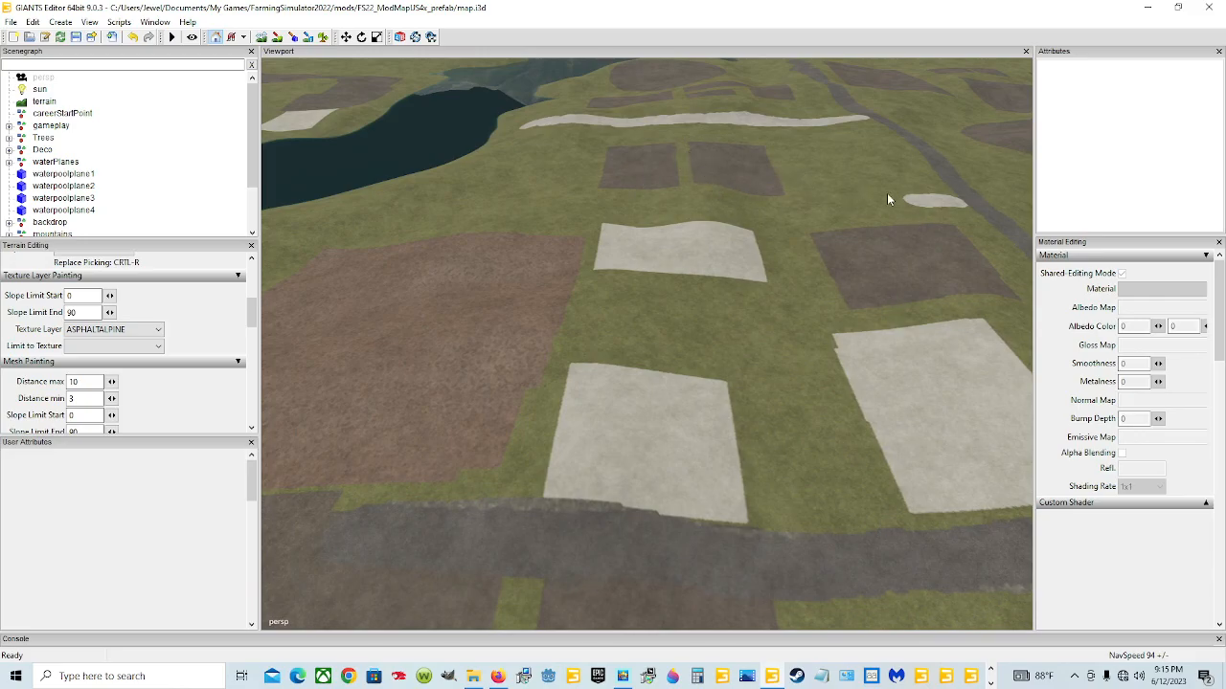
{"action": "left_click_drag", "start_coordinate": [990, 199], "coordinate": [790, 374], "text": "alt"}
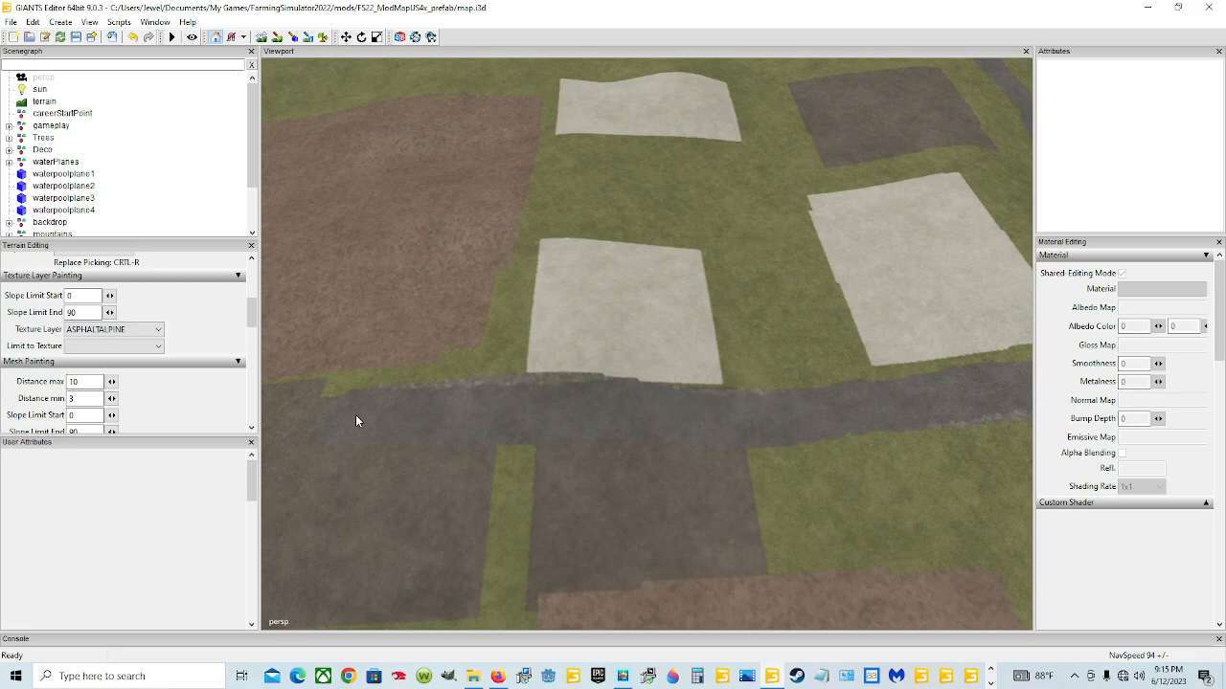
{"action": "left_click_drag", "start_coordinate": [800, 439], "coordinate": [712, 384], "text": "alt"}
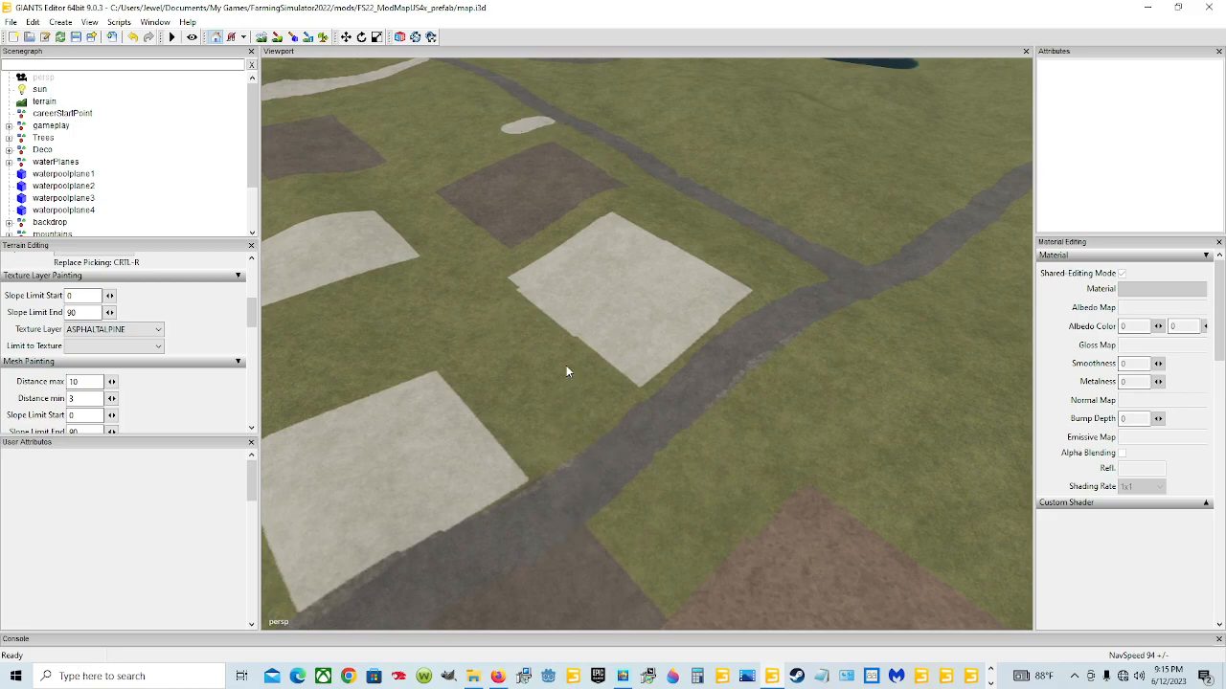
Paint a short GRAVEL patch on the terrain between the two pale lots beside the main road
{"action": "left_click", "coordinate": [278, 38]}
{"action": "left_click", "coordinate": [154, 332]}
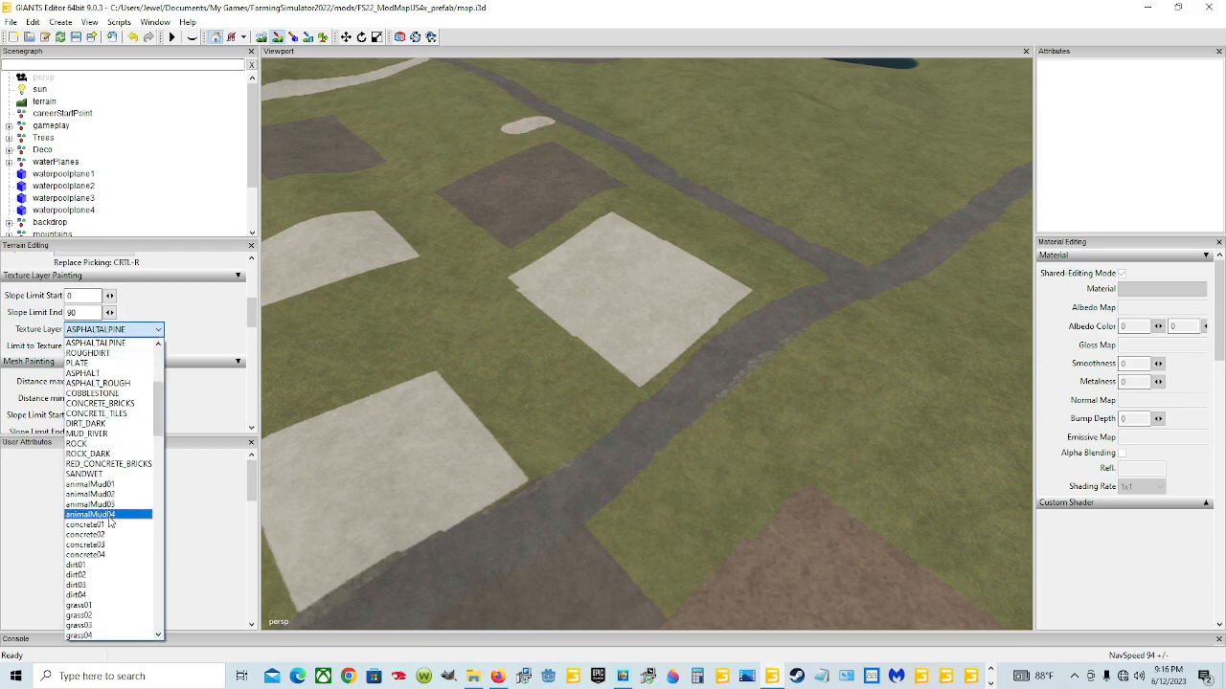
{"action": "left_click", "coordinate": [171, 324]}
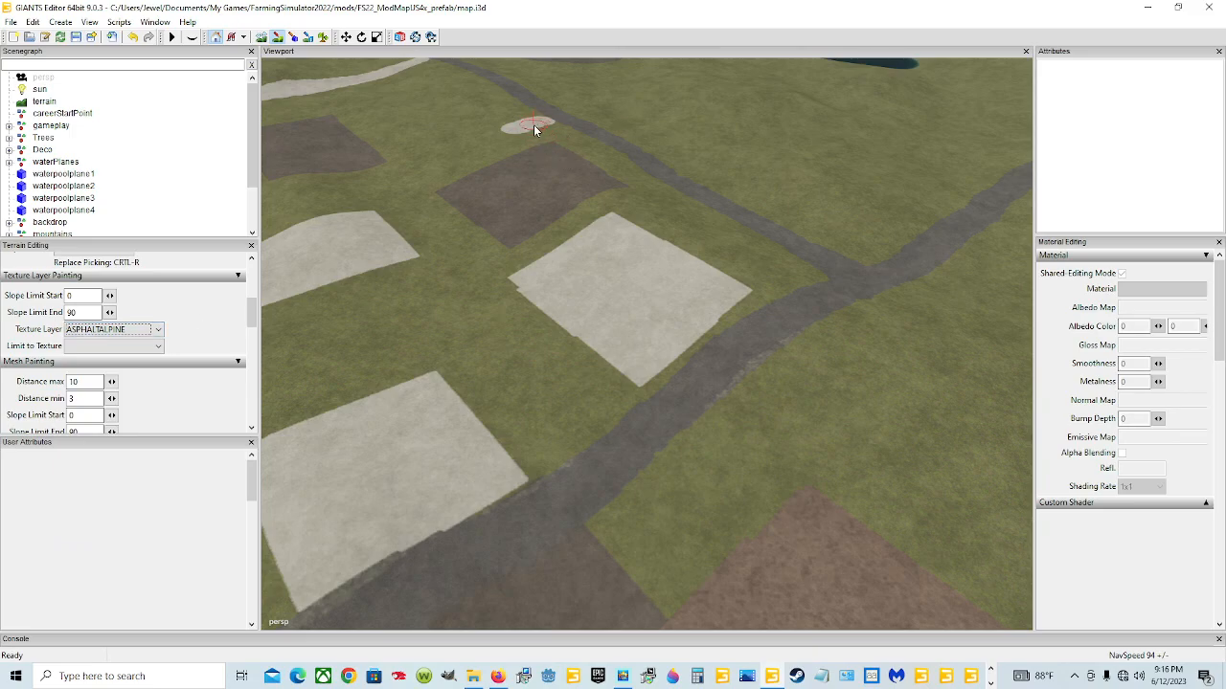
{"action": "key", "text": "g"}
{"action": "mouse_move", "coordinate": [580, 423]}
{"action": "left_mouse_down"}
{"action": "mouse_move", "coordinate": [555, 400]}
{"action": "mouse_move", "coordinate": [584, 429]}
{"action": "left_mouse_up"}
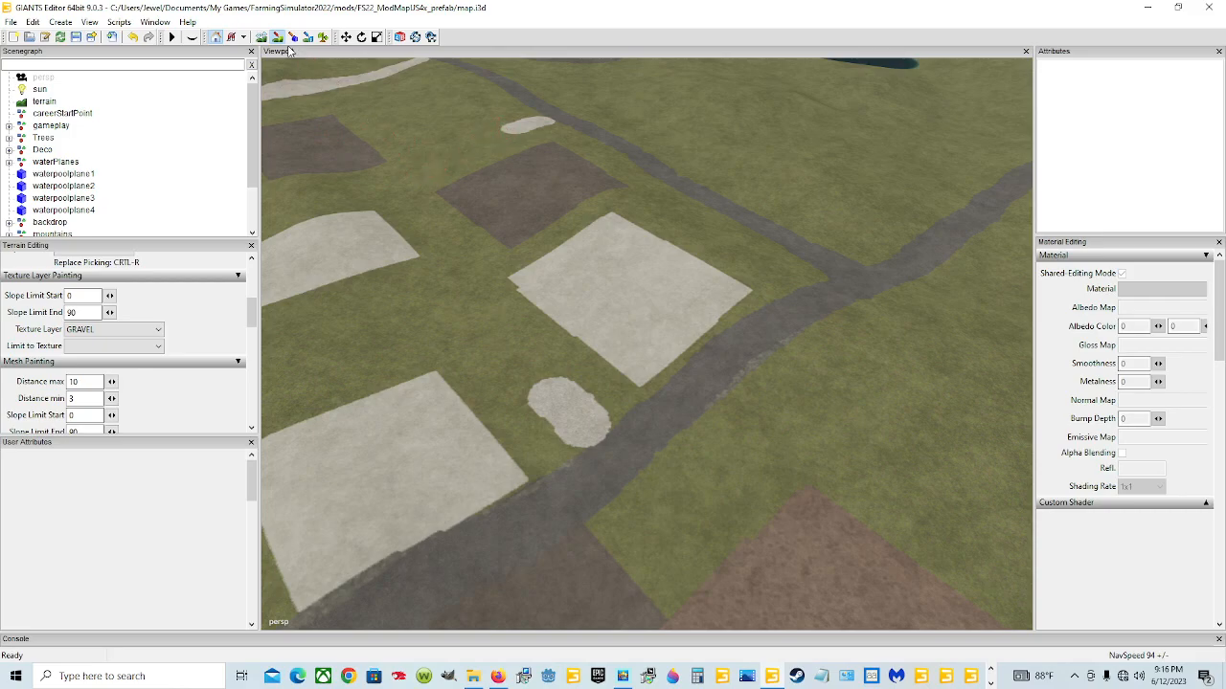
Paint a long GRAVEL strip from the side road across the grass, between the paired brown plots and the pale lot
{"action": "scroll", "coordinate": [745, 424], "scroll_direction": "down", "scroll_amount": 3}
{"action": "left_click_drag", "start_coordinate": [744, 419], "coordinate": [701, 502], "text": "alt"}
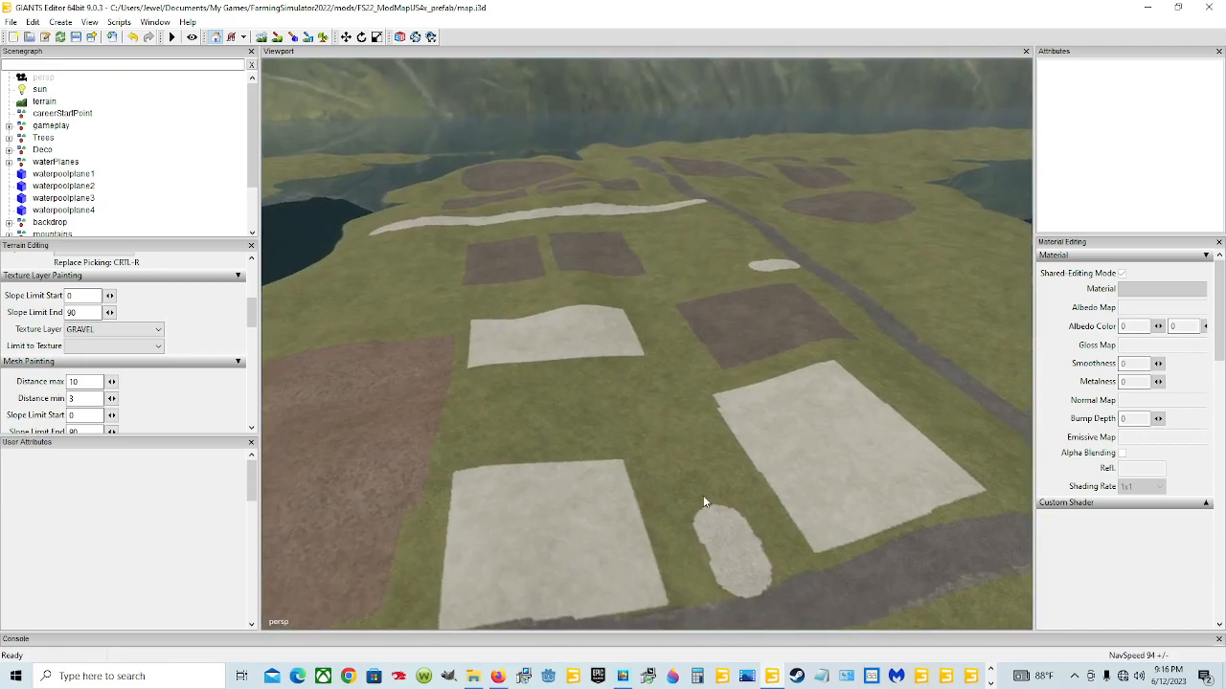
{"action": "scroll", "coordinate": [753, 347], "scroll_direction": "up", "scroll_amount": 4}
{"action": "left_click_drag", "start_coordinate": [752, 347], "coordinate": [601, 459], "text": "alt"}
{"action": "scroll", "coordinate": [600, 459], "scroll_direction": "down", "scroll_amount": 6}
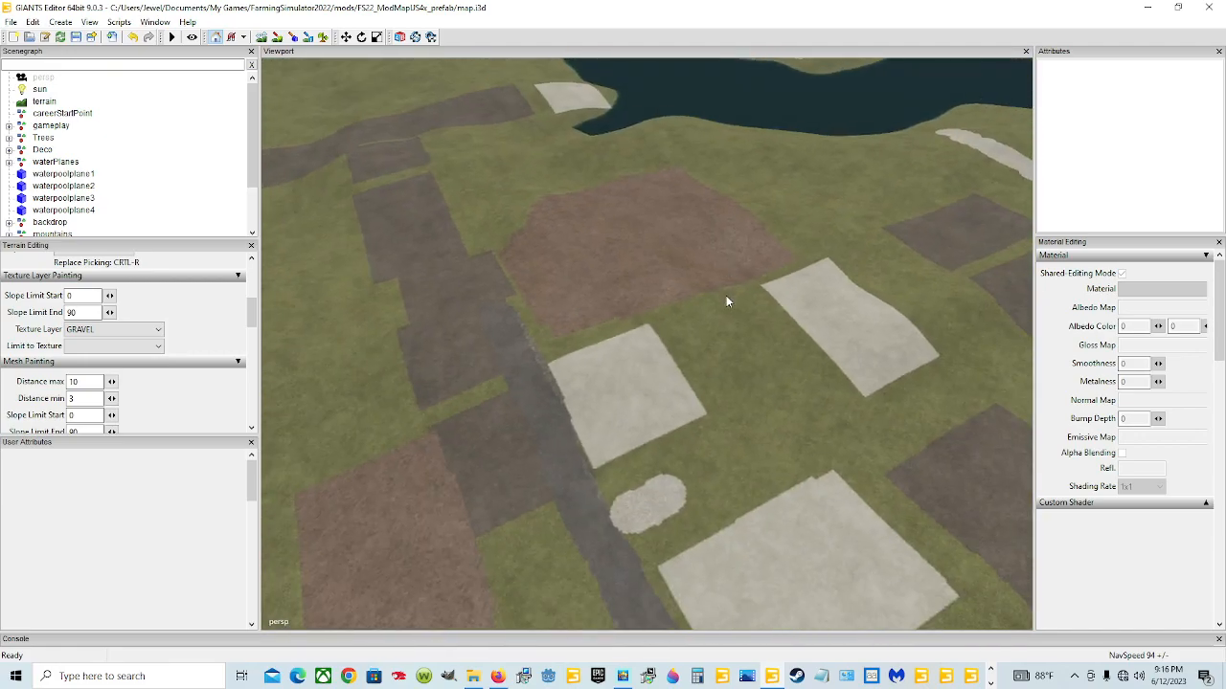
{"action": "left_click_drag", "start_coordinate": [725, 301], "coordinate": [875, 370], "text": "alt"}
{"action": "scroll", "coordinate": [681, 358], "scroll_direction": "down", "scroll_amount": 3}
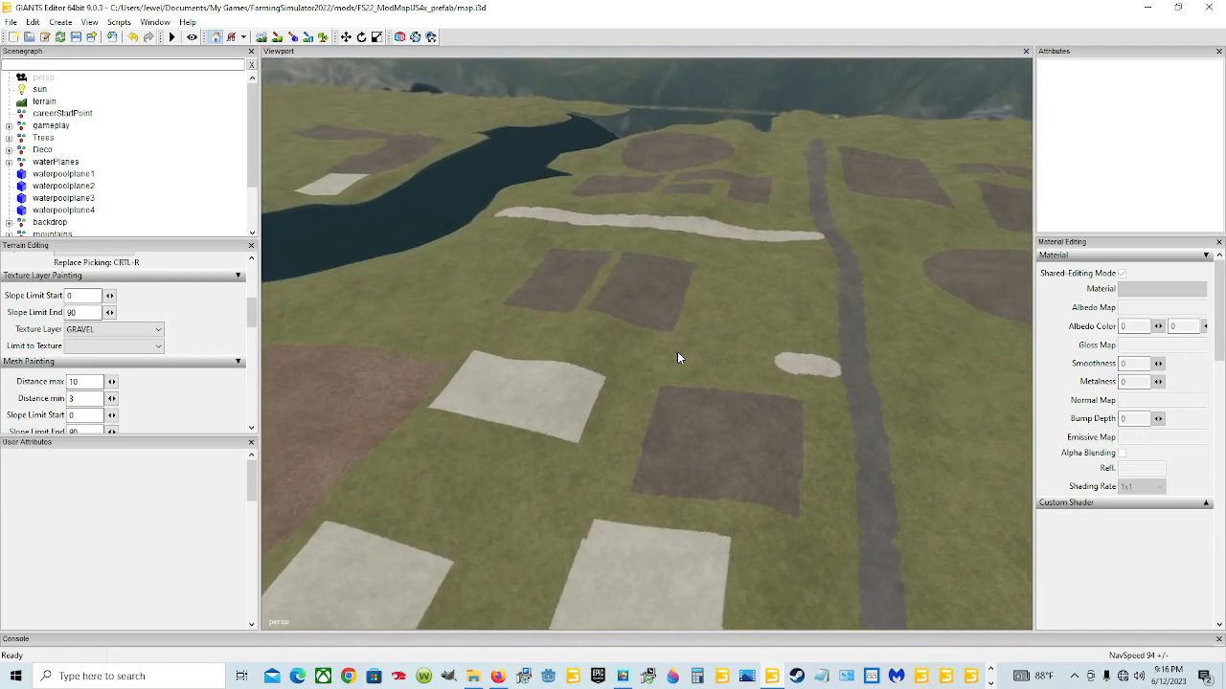
{"action": "scroll", "coordinate": [684, 337], "scroll_direction": "up", "scroll_amount": 8}
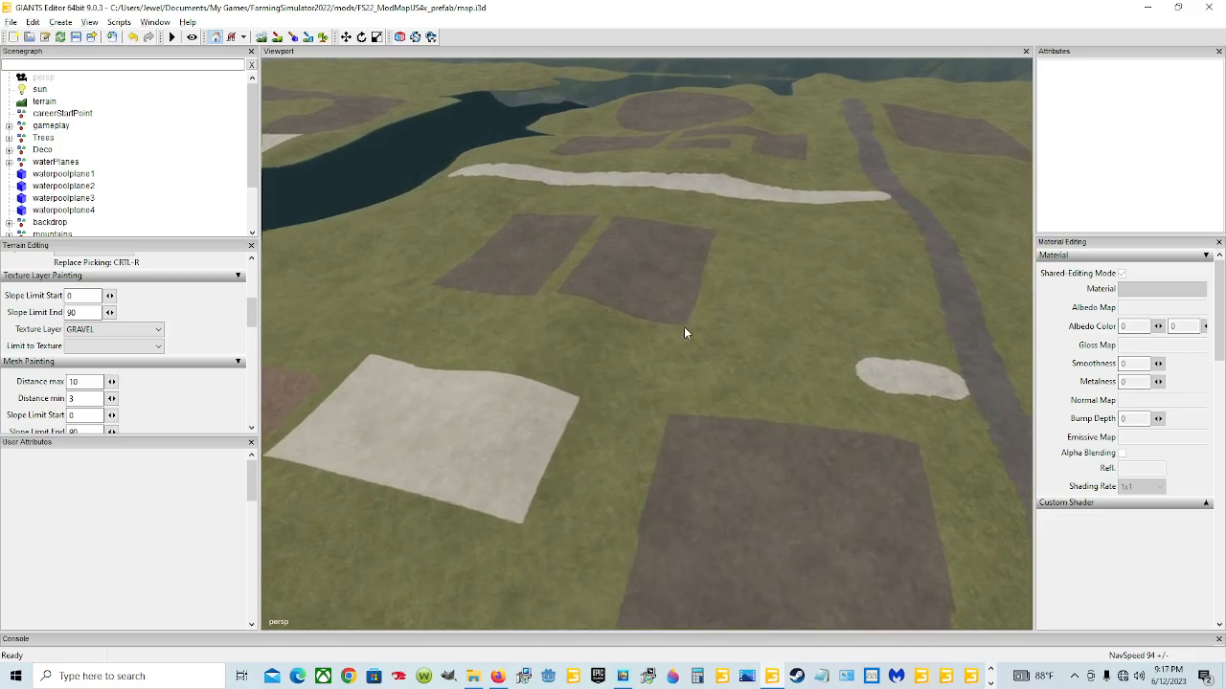
{"action": "scroll", "coordinate": [767, 383], "scroll_direction": "down", "scroll_amount": 5}
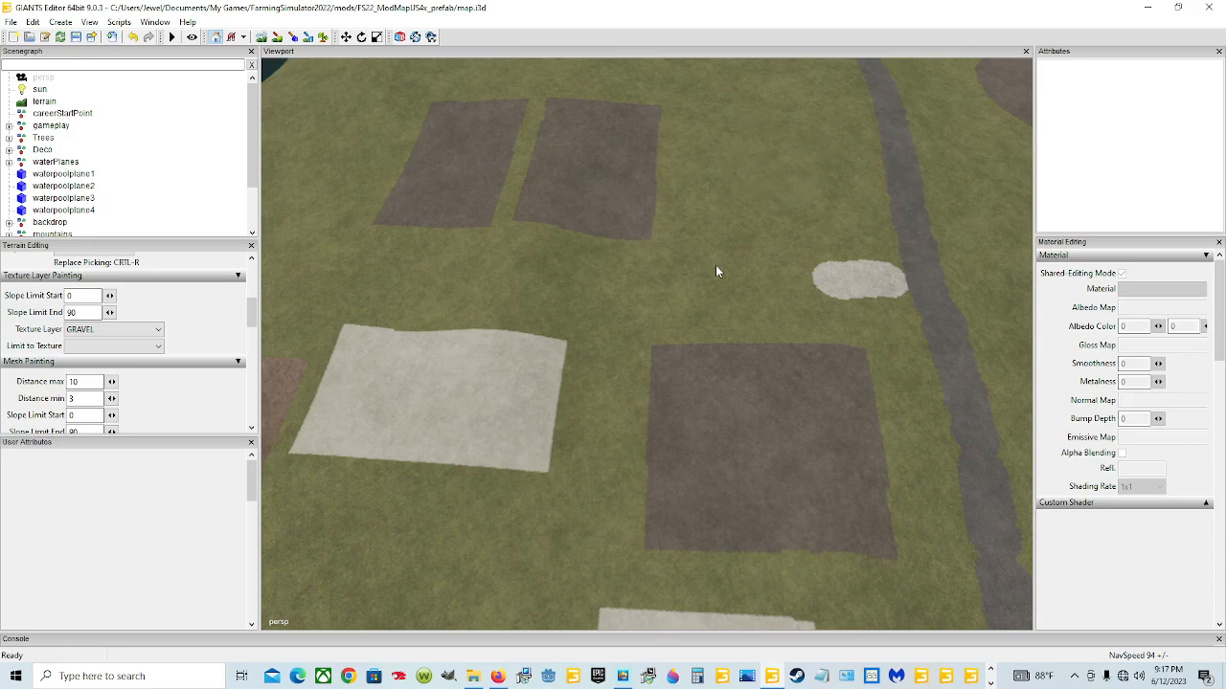
{"action": "left_click", "coordinate": [276, 37]}
{"action": "mouse_move", "coordinate": [818, 290]}
{"action": "left_mouse_down"}
{"action": "mouse_move", "coordinate": [470, 282]}
{"action": "mouse_move", "coordinate": [303, 261]}
{"action": "left_mouse_up"}
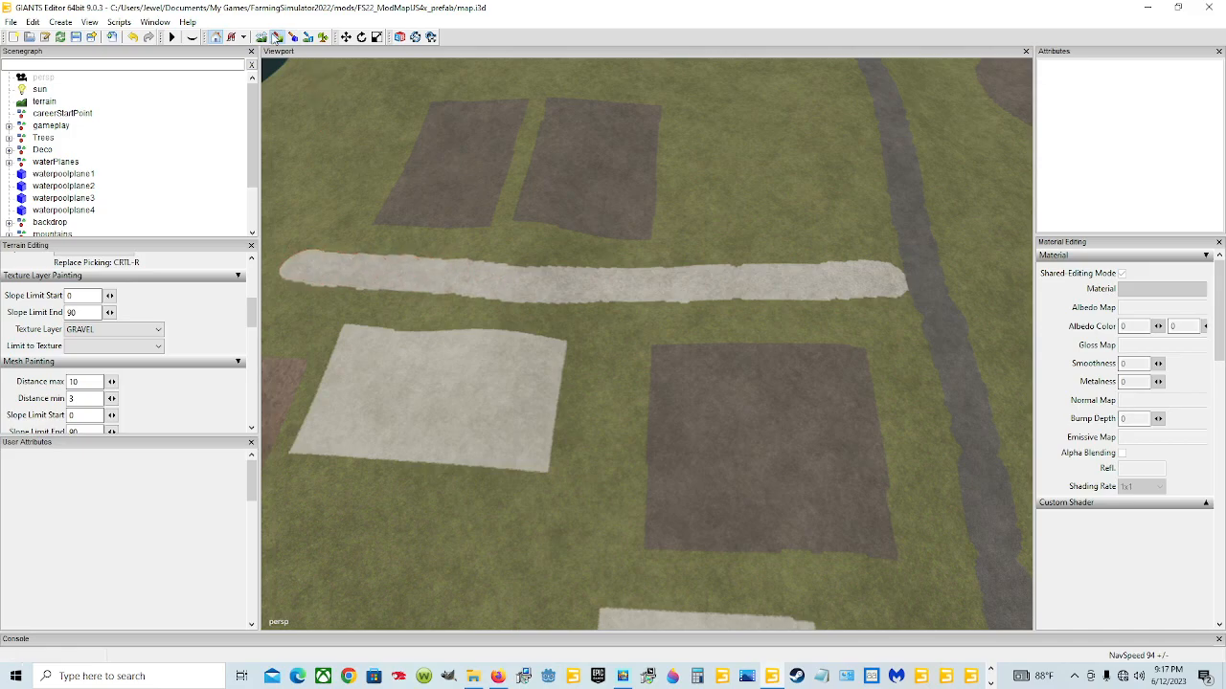
Examine the two parallel gravel strips off the side road and the brown plots between them
{"action": "scroll", "coordinate": [710, 398], "scroll_direction": "down", "scroll_amount": 3}
{"action": "scroll", "coordinate": [711, 394], "scroll_direction": "down", "scroll_amount": 4}
{"action": "left_click_drag", "start_coordinate": [690, 429], "coordinate": [688, 486], "text": "alt"}
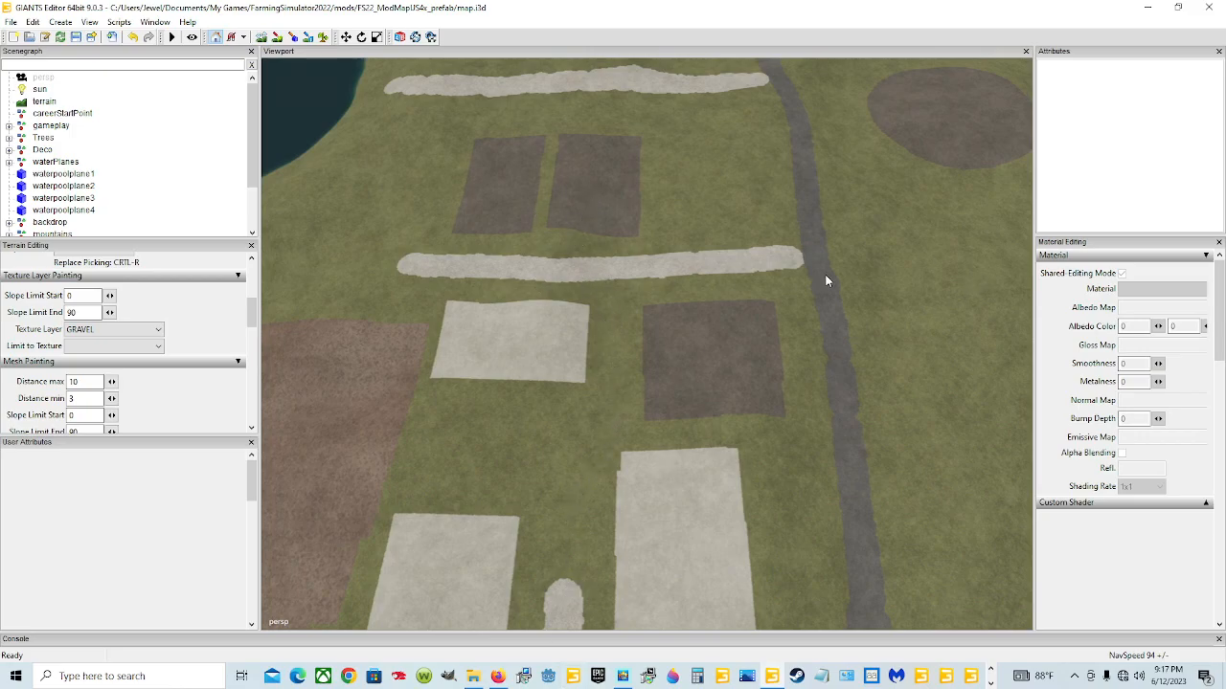
{"action": "scroll", "coordinate": [699, 434], "scroll_direction": "down", "scroll_amount": 2}
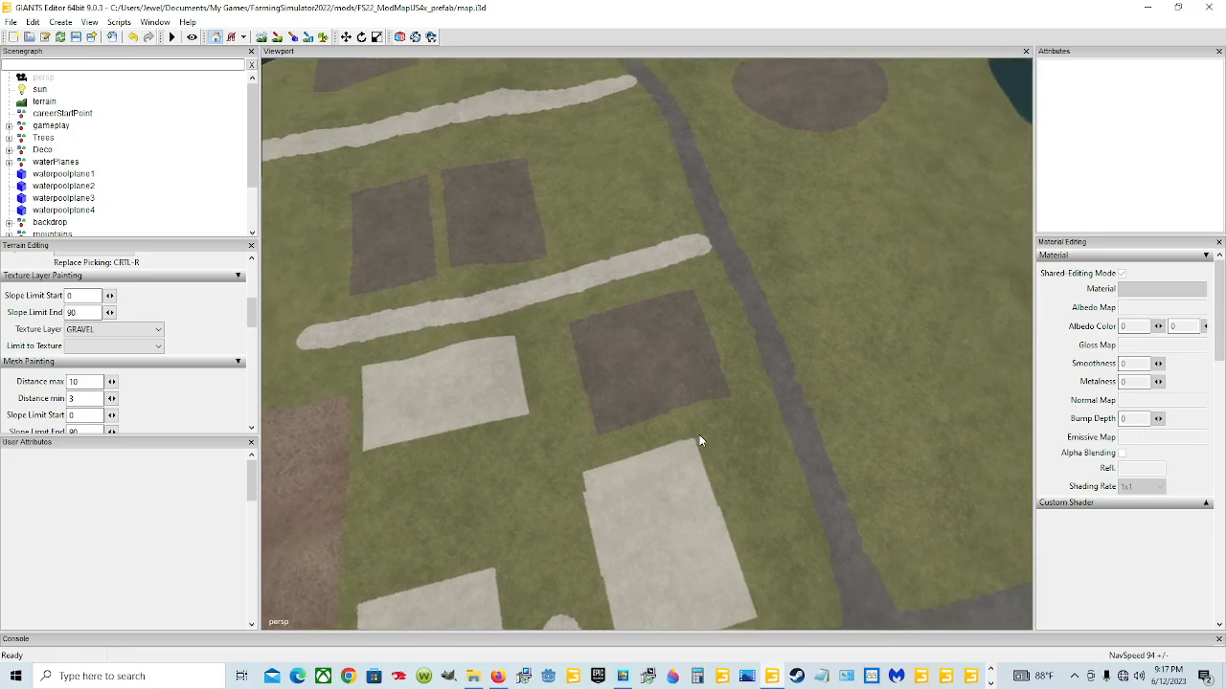
{"action": "scroll", "coordinate": [653, 414], "scroll_direction": "down", "scroll_amount": 3}
{"action": "left_click_drag", "start_coordinate": [653, 414], "coordinate": [628, 395], "text": "alt"}
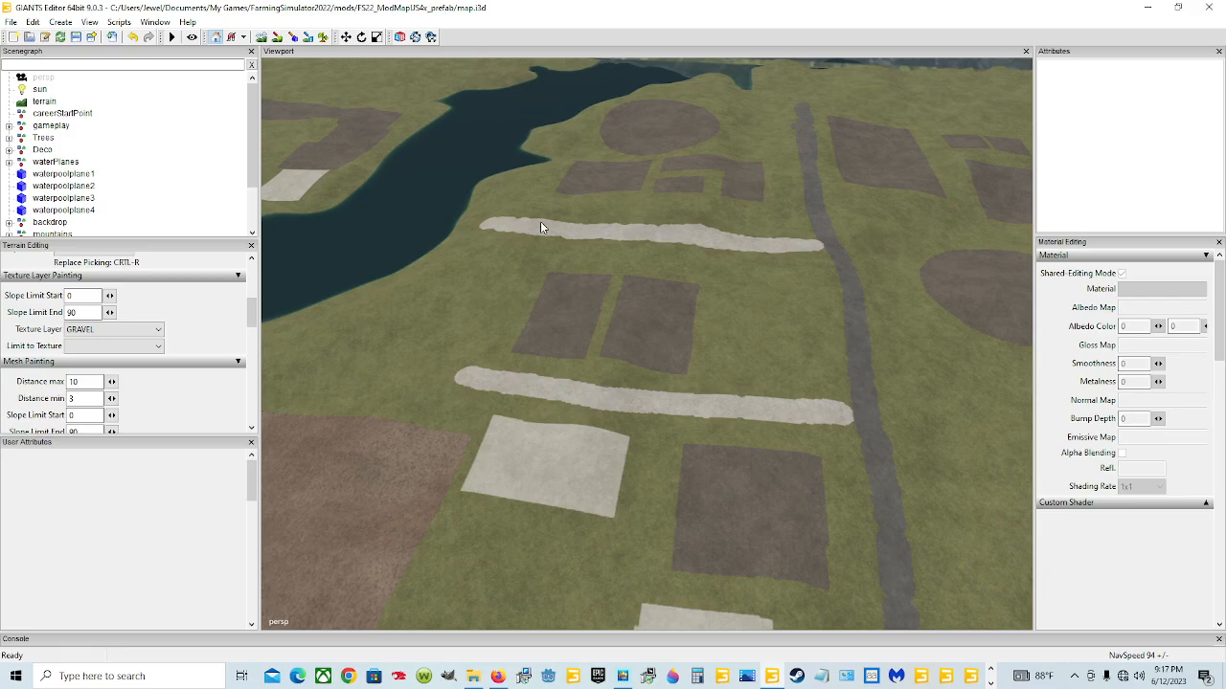
{"action": "left_click_drag", "start_coordinate": [589, 493], "coordinate": [618, 512], "text": "alt"}
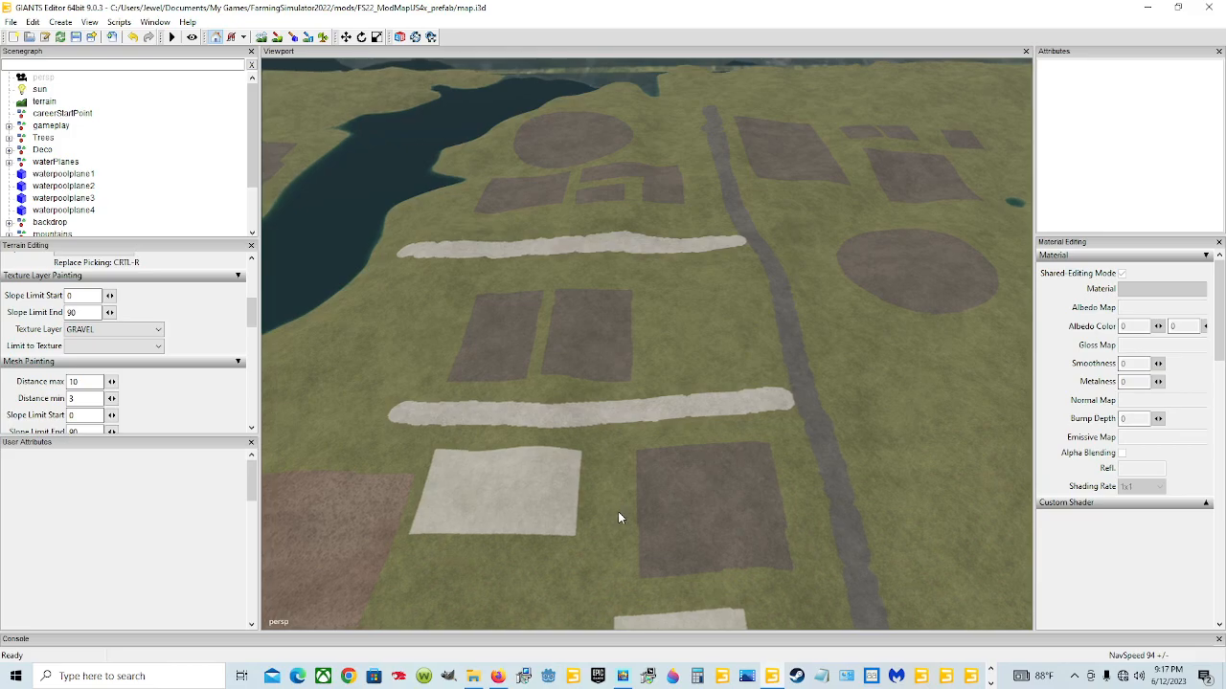
{"action": "left_click_drag", "start_coordinate": [618, 515], "coordinate": [497, 394], "text": "alt"}
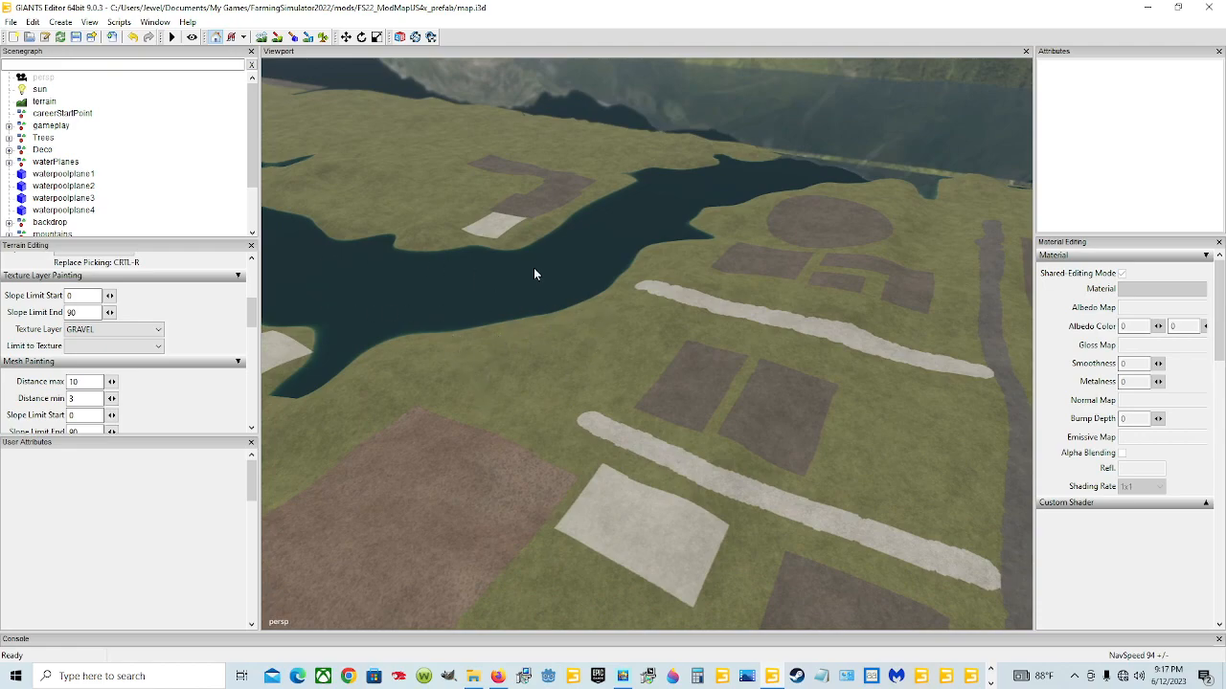
Review the layout around the gravel strips, including the reddish plot, pale lots, road junction and riverbank
{"action": "left_click_drag", "start_coordinate": [537, 248], "coordinate": [575, 343], "text": "alt"}
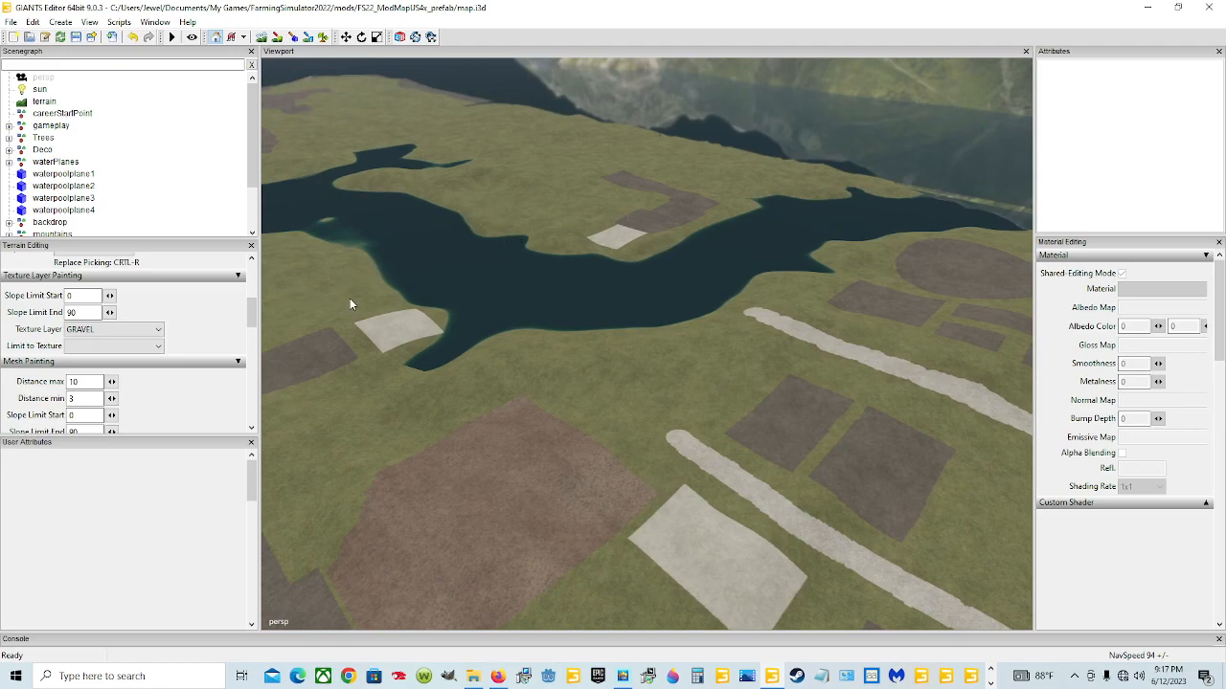
{"action": "left_click_drag", "start_coordinate": [715, 444], "coordinate": [774, 541], "text": "alt"}
{"action": "left_click_drag", "start_coordinate": [790, 496], "coordinate": [647, 420], "text": "alt"}
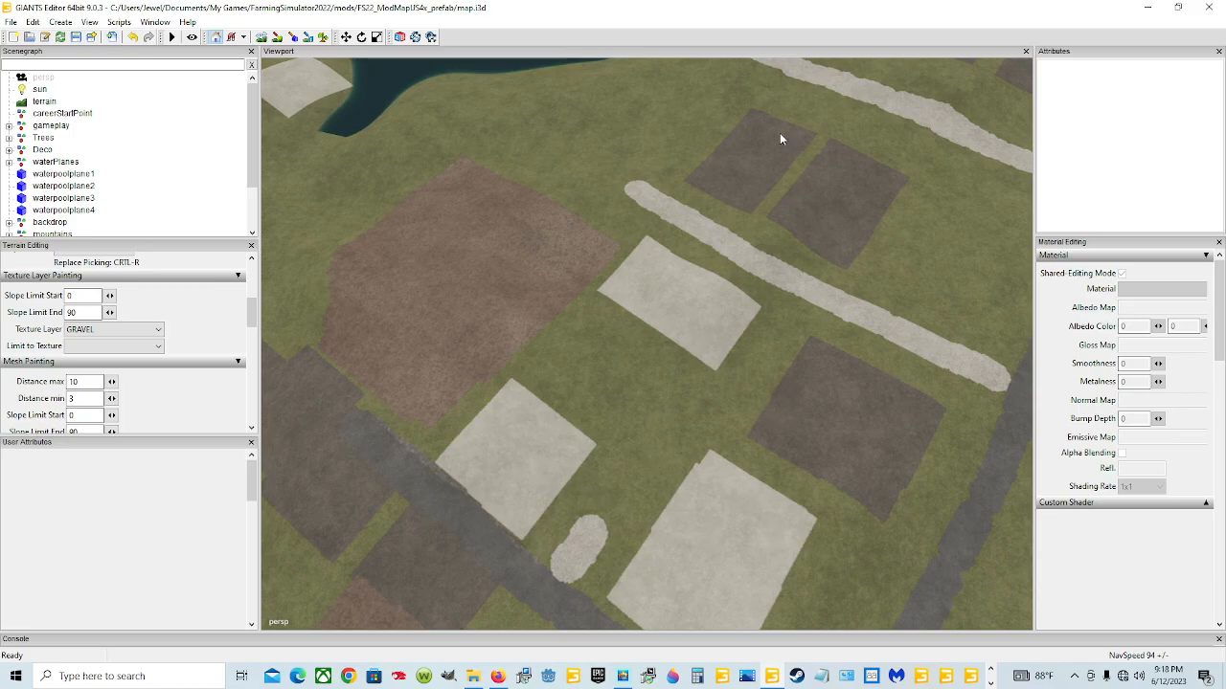
{"action": "left_click_drag", "start_coordinate": [544, 468], "coordinate": [550, 409], "text": "alt"}
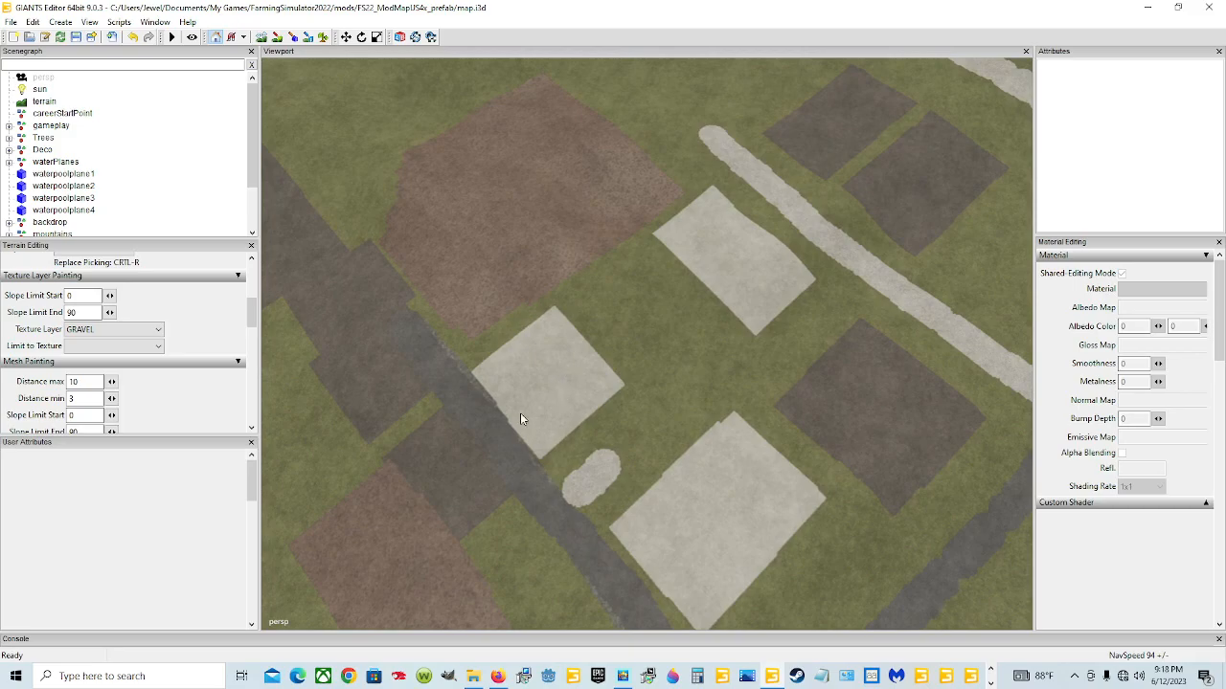
{"action": "left_click_drag", "start_coordinate": [684, 437], "coordinate": [747, 364], "text": "alt"}
{"action": "scroll", "coordinate": [808, 465], "scroll_direction": "down", "scroll_amount": 2}
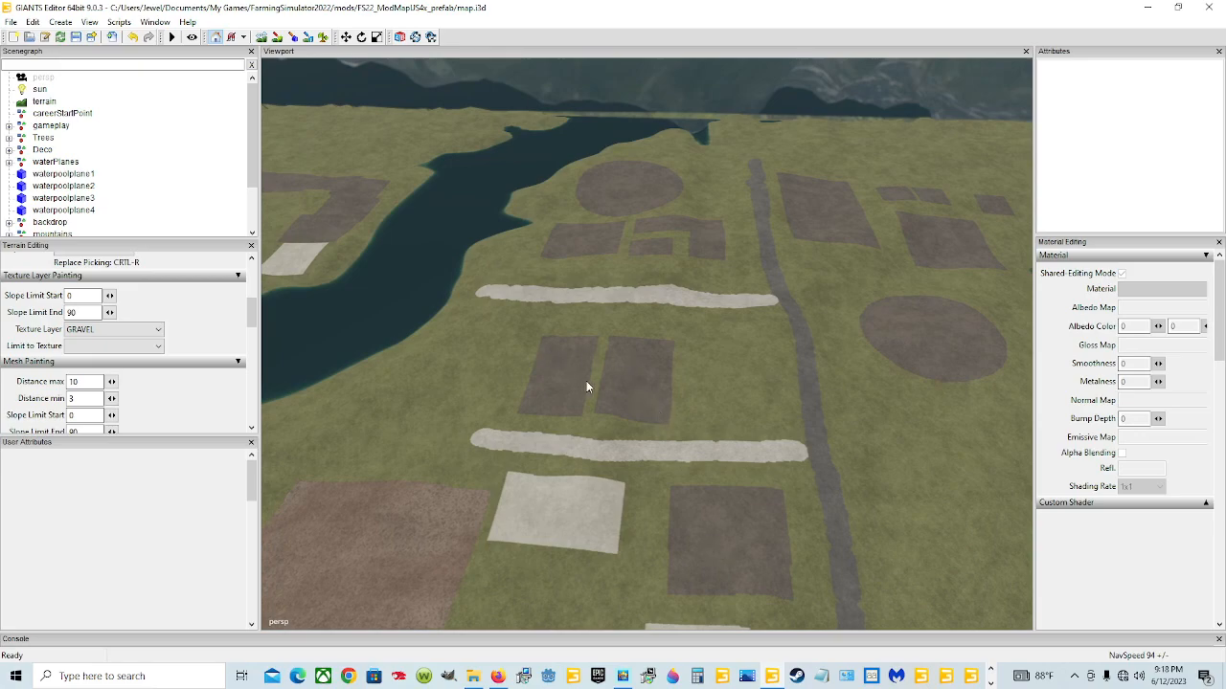
{"action": "left_click_drag", "start_coordinate": [703, 569], "coordinate": [749, 432], "text": "alt"}
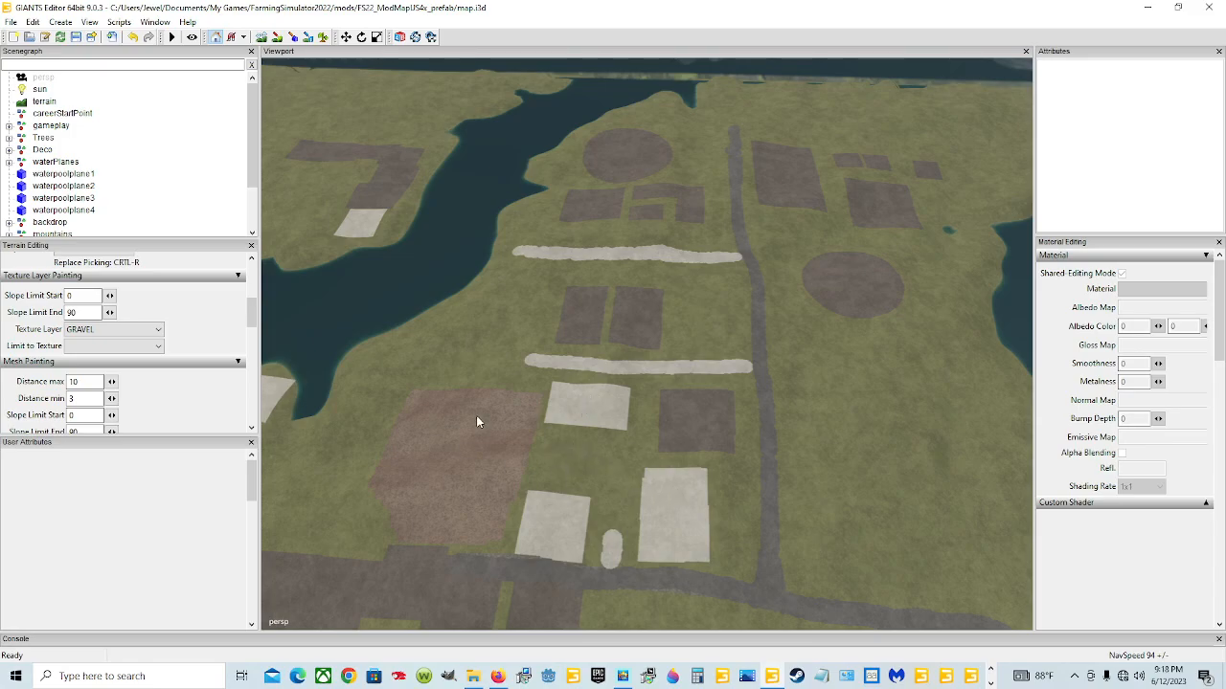
{"action": "left_click_drag", "start_coordinate": [607, 555], "coordinate": [623, 588], "text": "alt"}
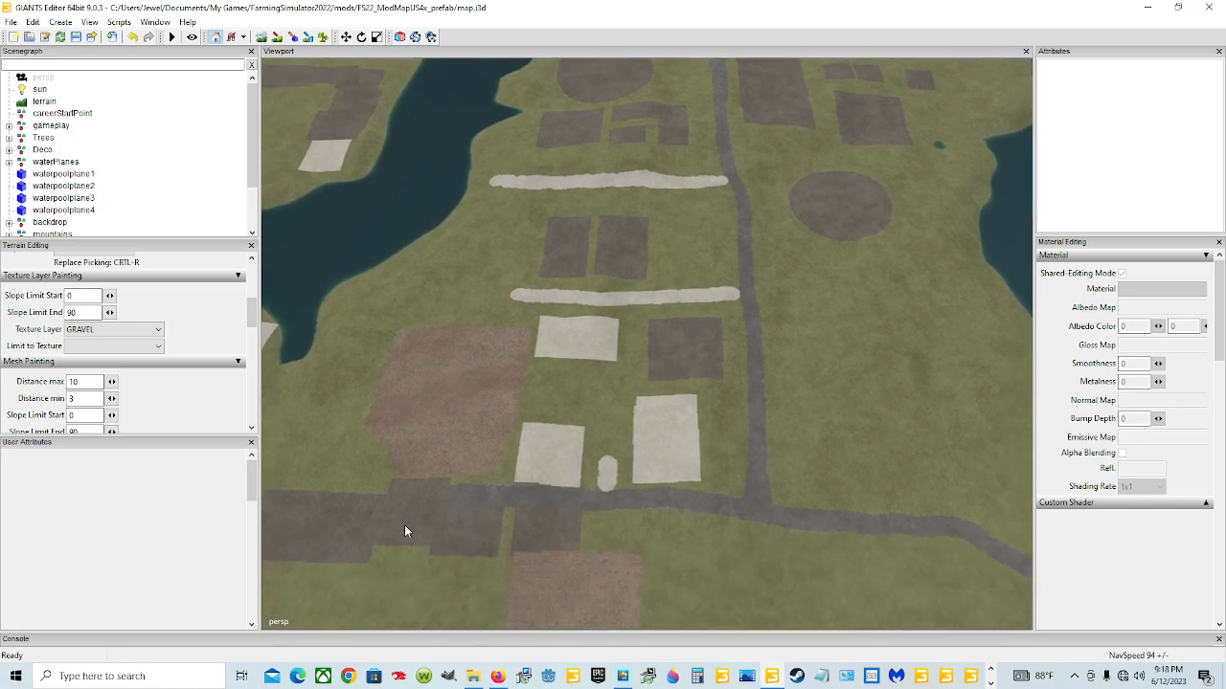
{"action": "left_click_drag", "start_coordinate": [605, 540], "coordinate": [555, 483], "text": "alt"}
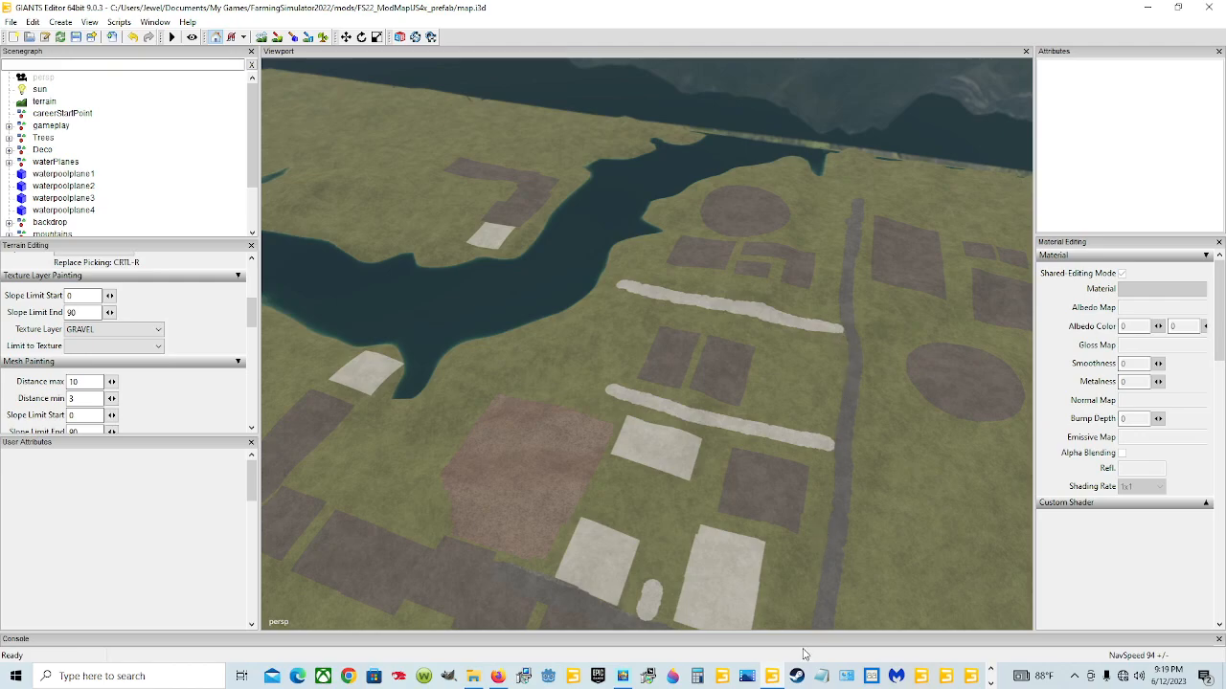
{"action": "left_click_drag", "start_coordinate": [782, 506], "coordinate": [778, 498], "text": "alt"}
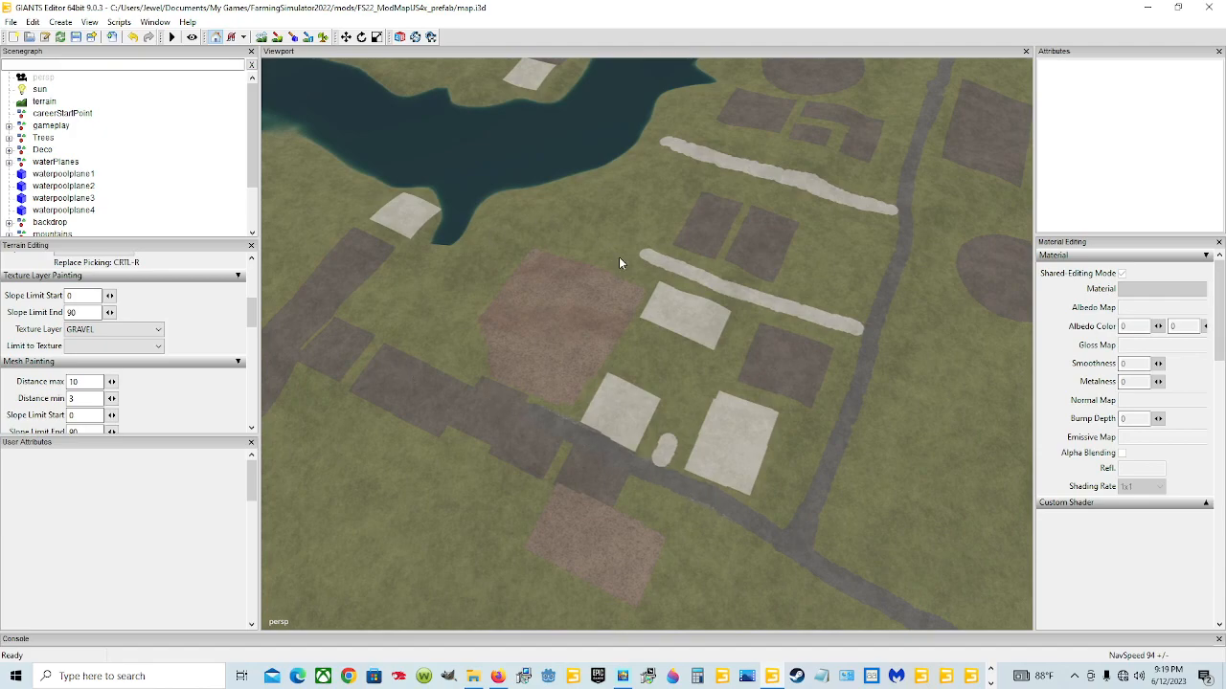
{"action": "left_click_drag", "start_coordinate": [642, 364], "coordinate": [711, 339], "text": "alt"}
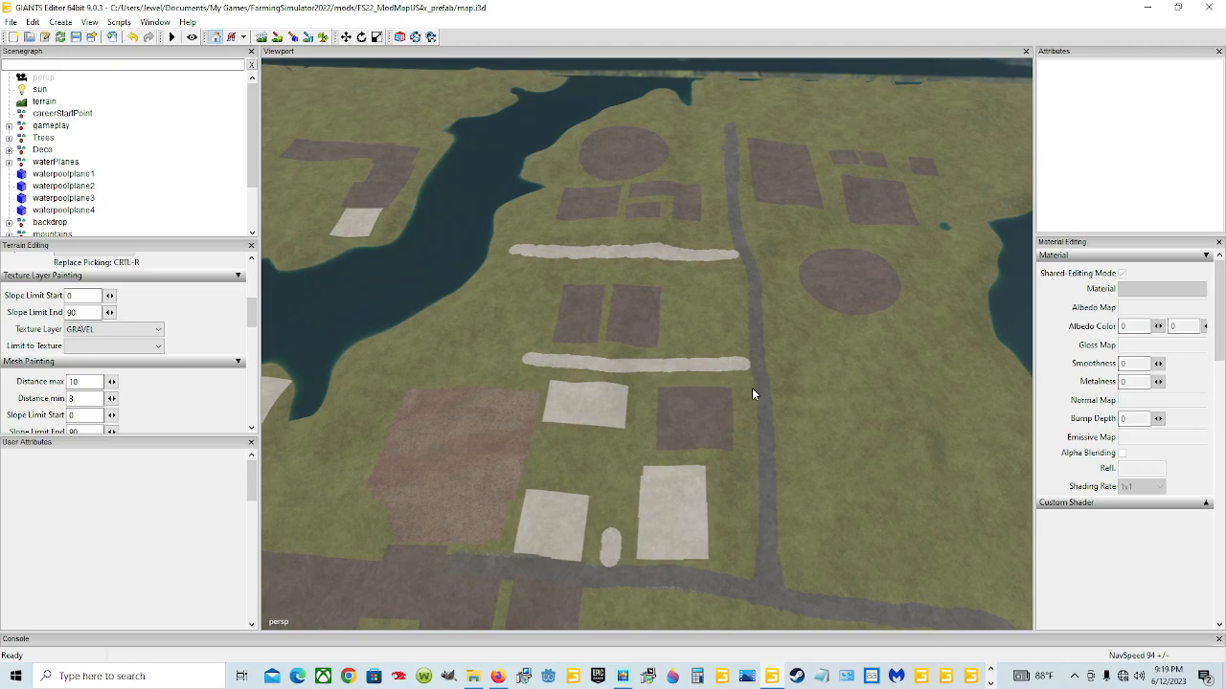
Examine the paired brown plots between the two gravel strips and the grass gap separating them
{"action": "right_click_drag", "start_coordinate": [761, 444], "coordinate": [757, 412], "text": "alt"}
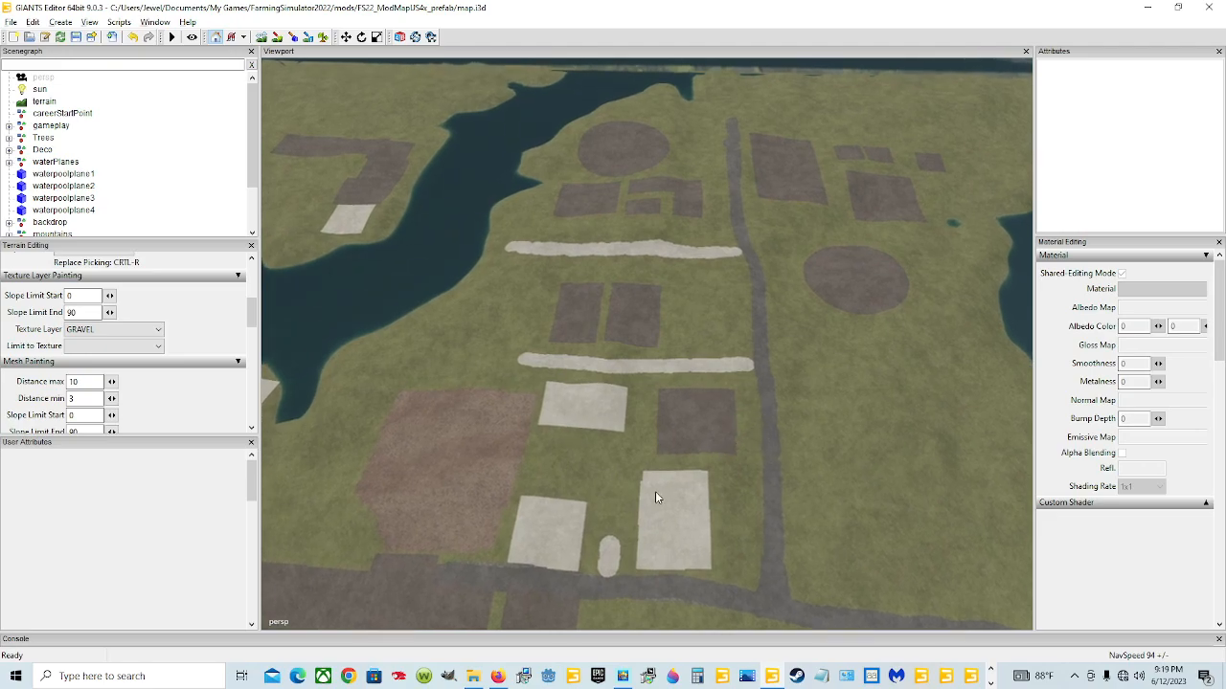
{"action": "left_click_drag", "start_coordinate": [686, 499], "coordinate": [655, 477], "text": "alt"}
{"action": "scroll", "coordinate": [670, 478], "scroll_direction": "up", "scroll_amount": 3}
{"action": "scroll", "coordinate": [605, 430], "scroll_direction": "up", "scroll_amount": 4}
{"action": "left_click_drag", "start_coordinate": [605, 429], "coordinate": [742, 402], "text": "alt"}
{"action": "scroll", "coordinate": [639, 417], "scroll_direction": "up", "scroll_amount": 3}
{"action": "middle_click_drag", "start_coordinate": [742, 402], "coordinate": [814, 159], "text": "alt"}
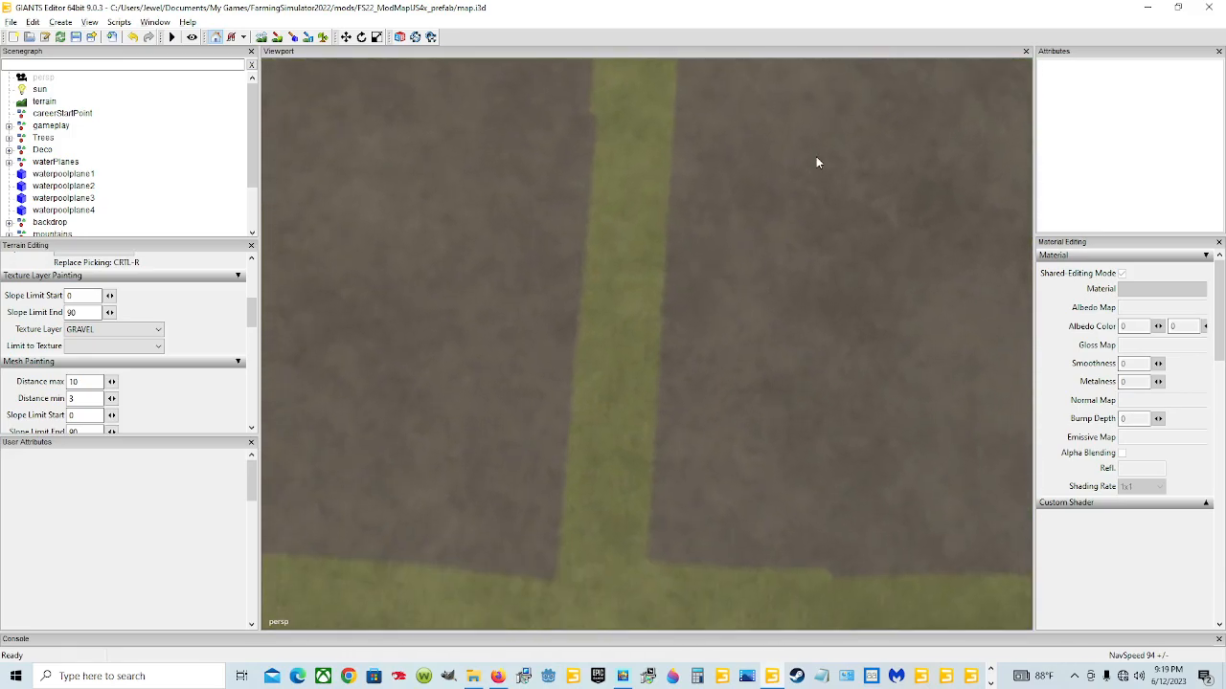
{"action": "scroll", "coordinate": [699, 346], "scroll_direction": "down", "scroll_amount": 8}
{"action": "left_click_drag", "start_coordinate": [682, 305], "coordinate": [710, 235], "text": "alt"}
{"action": "scroll", "coordinate": [658, 351], "scroll_direction": "up", "scroll_amount": 4}
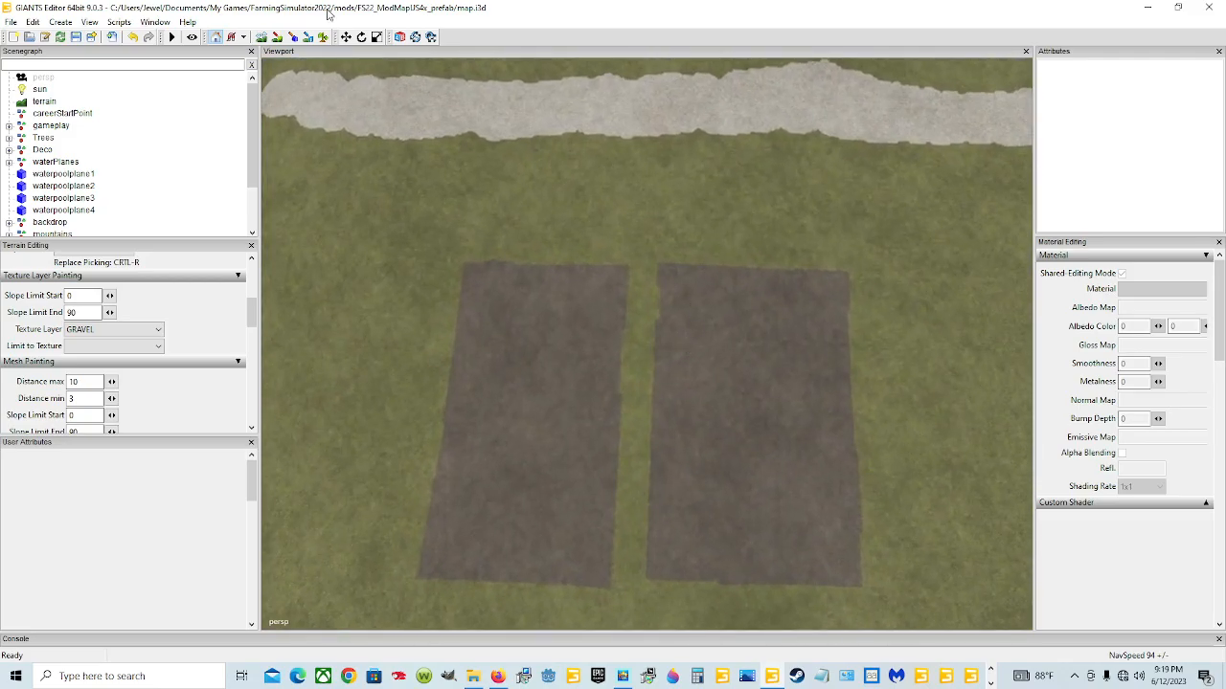
Sample the DIRT layer from the terrain, set the brush type to Square, and even out the river-side brown plot's edge
{"action": "left_click", "coordinate": [277, 38]}
{"action": "key", "text": "ctrl+r"}
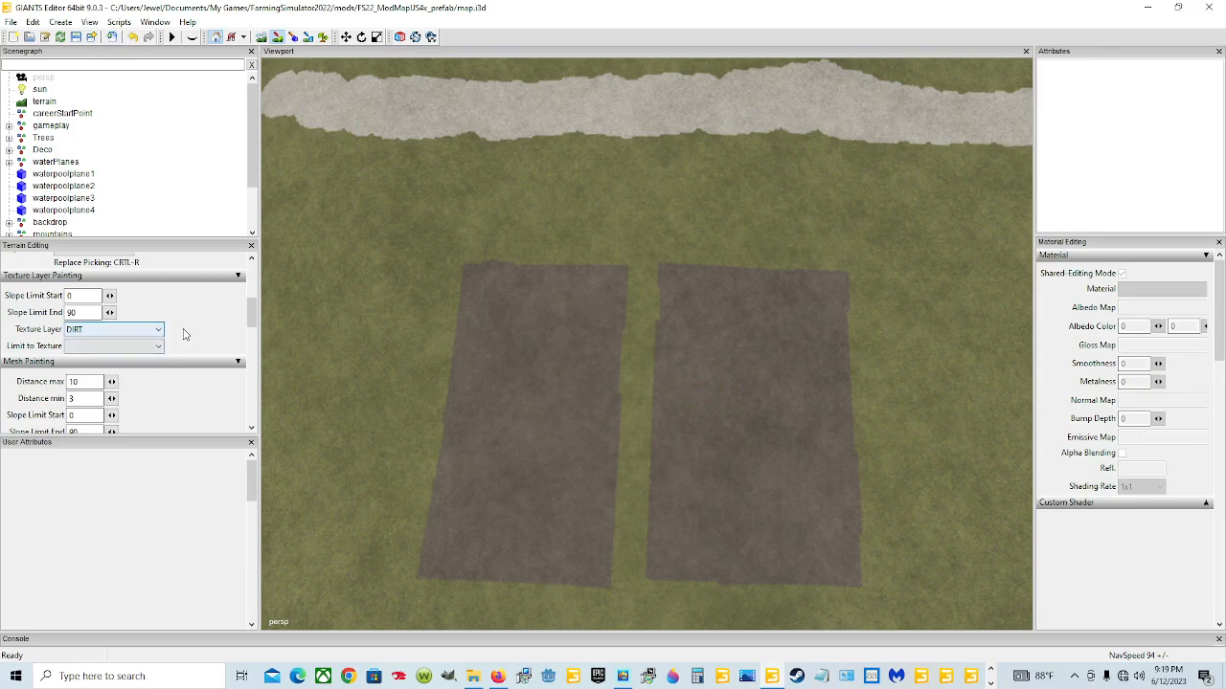
{"action": "scroll", "coordinate": [108, 344], "scroll_direction": "up", "scroll_amount": 3}
{"action": "scroll", "coordinate": [158, 289], "scroll_direction": "up", "scroll_amount": 2}
{"action": "left_click", "coordinate": [107, 285]}
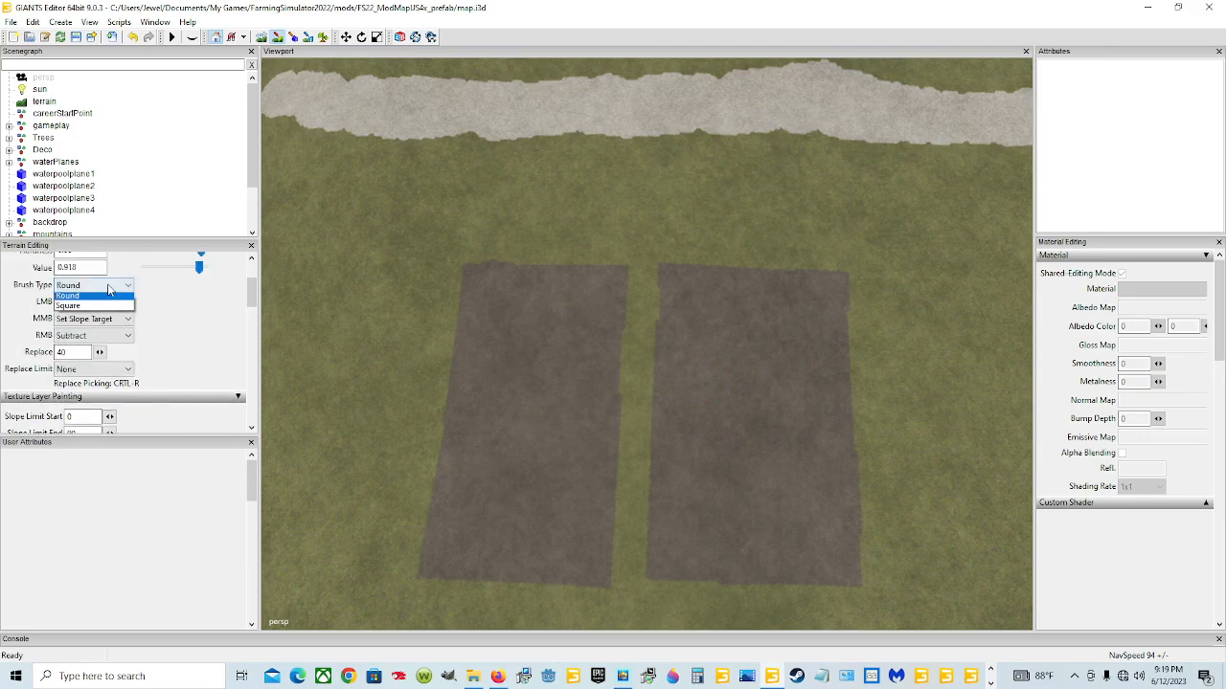
{"action": "left_click", "coordinate": [69, 309]}
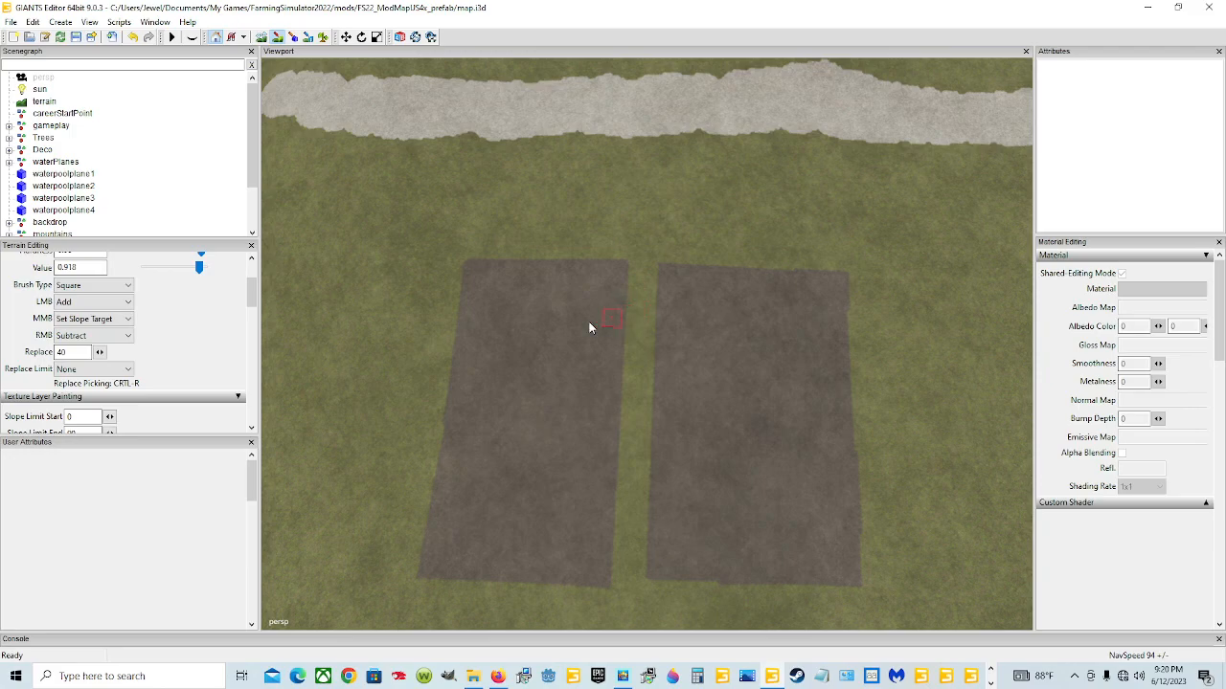
Trim the road-side brown plot of the pair with GRASS and fill its uneven near edge with sampled DIRT
{"action": "scroll", "coordinate": [168, 366], "scroll_direction": "down", "scroll_amount": 2}
{"action": "scroll", "coordinate": [168, 367], "scroll_direction": "down", "scroll_amount": 2}
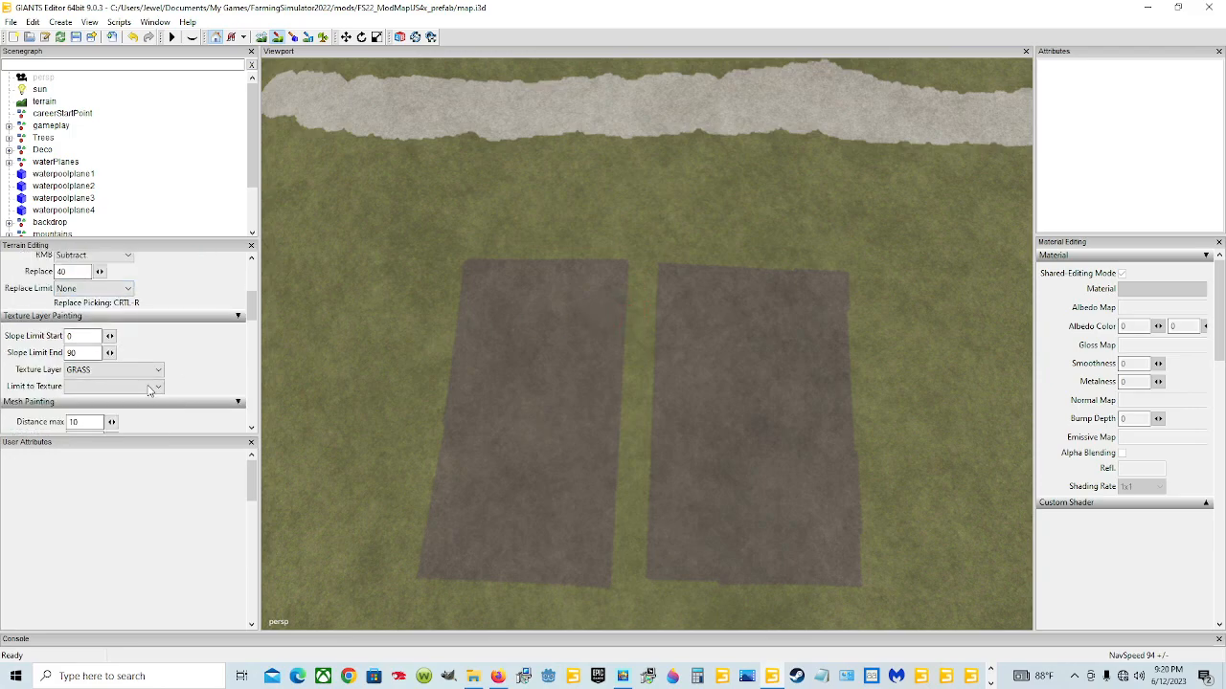
{"action": "left_click", "coordinate": [148, 371]}
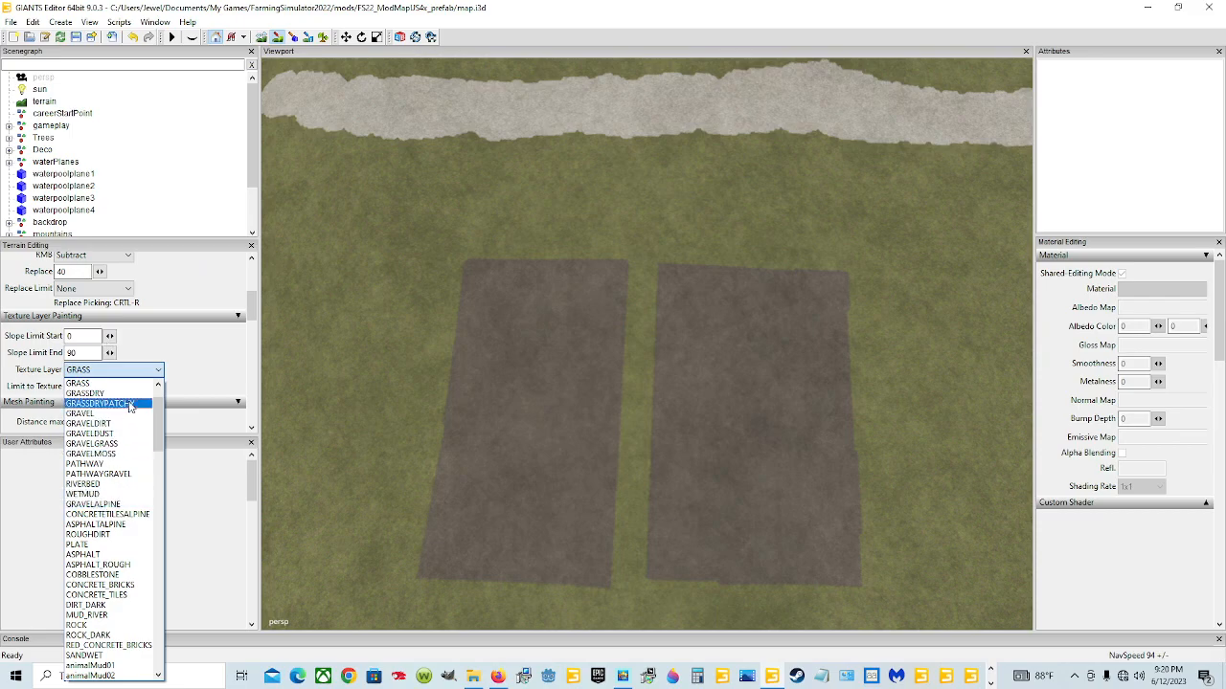
{"action": "left_click", "coordinate": [213, 370]}
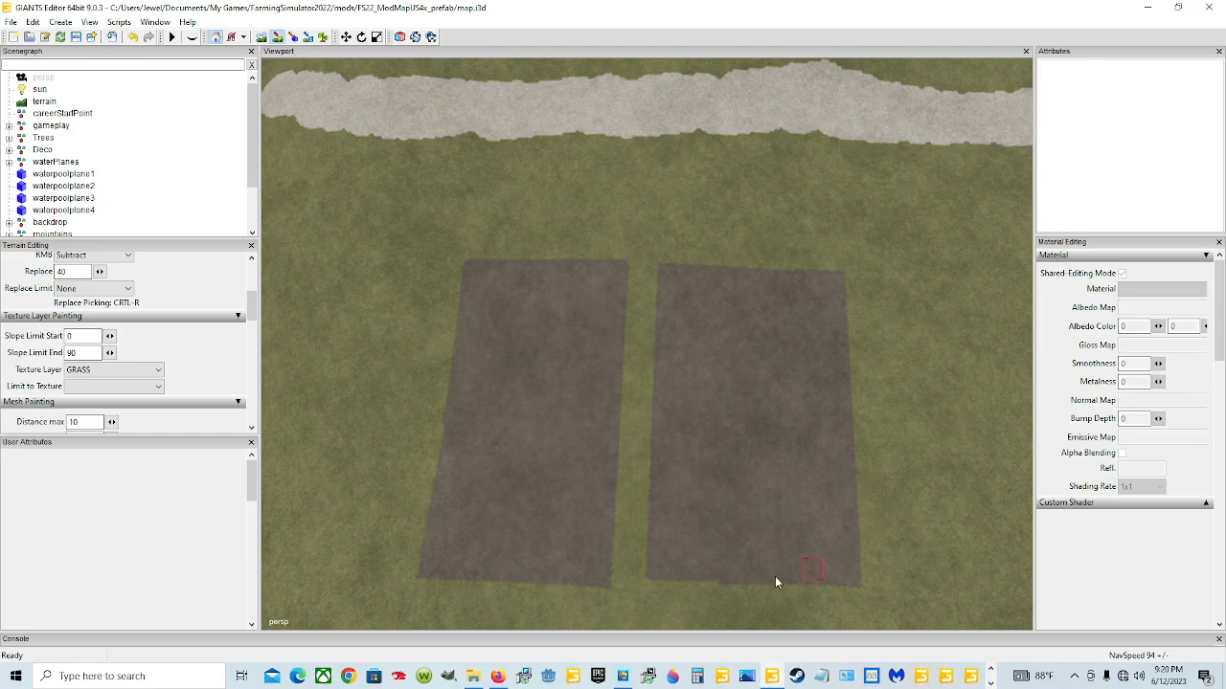
{"action": "key", "text": "ctrl+r"}
{"action": "left_click", "coordinate": [659, 575]}
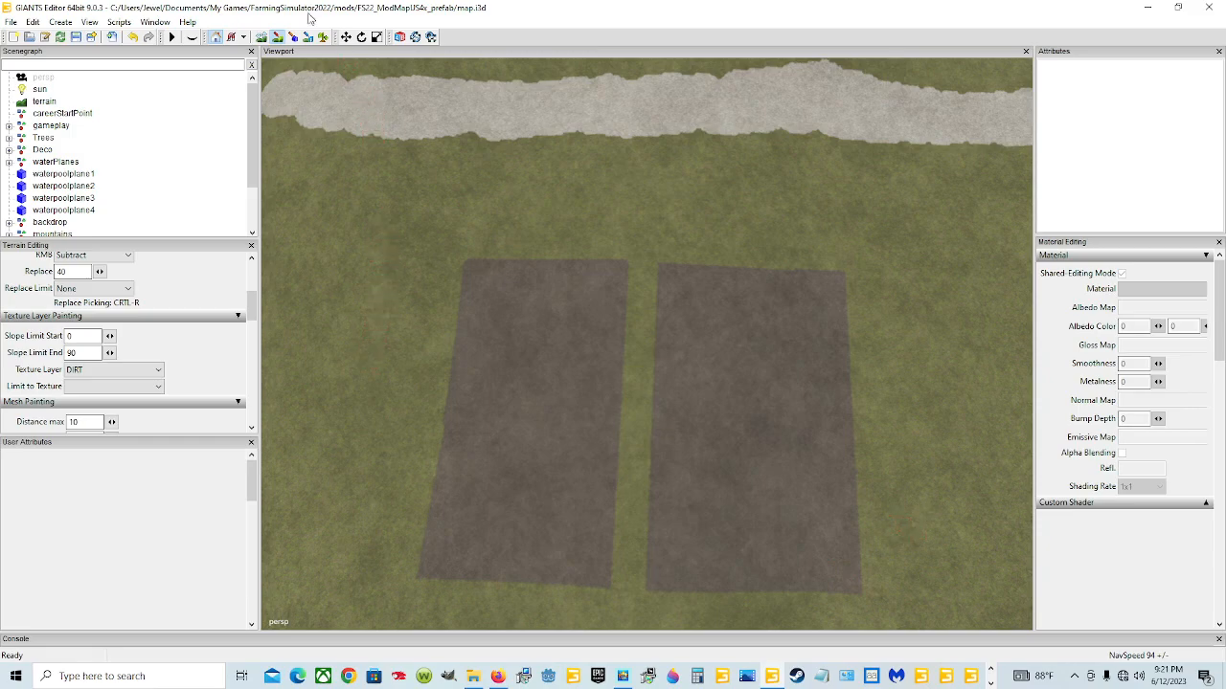
{"action": "left_click", "coordinate": [277, 35]}
{"action": "mouse_move", "coordinate": [778, 365]}
{"action": "left_mouse_down", "text": "alt"}
{"action": "mouse_move", "coordinate": [611, 373]}
{"action": "mouse_move", "coordinate": [591, 348]}
{"action": "left_mouse_up", "text": "alt"}
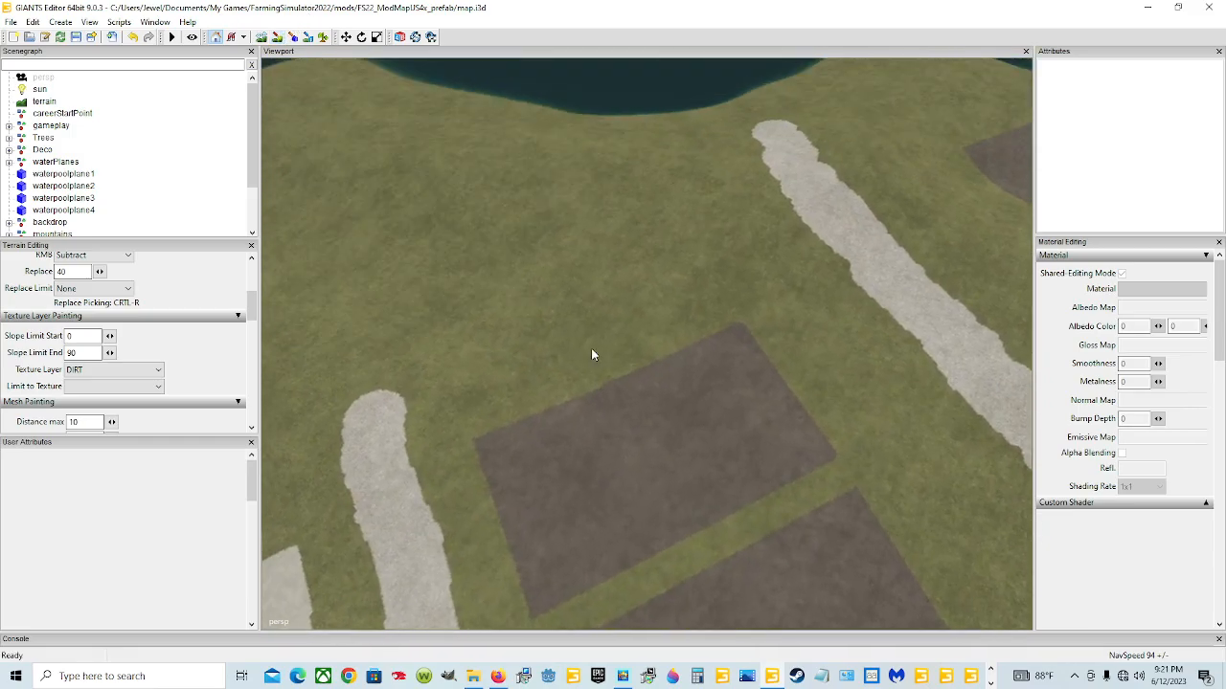
{"action": "left_click_drag", "start_coordinate": [552, 433], "coordinate": [542, 291], "text": "alt"}
{"action": "key", "text": "super"}
{"action": "left_click", "coordinate": [617, 373]}
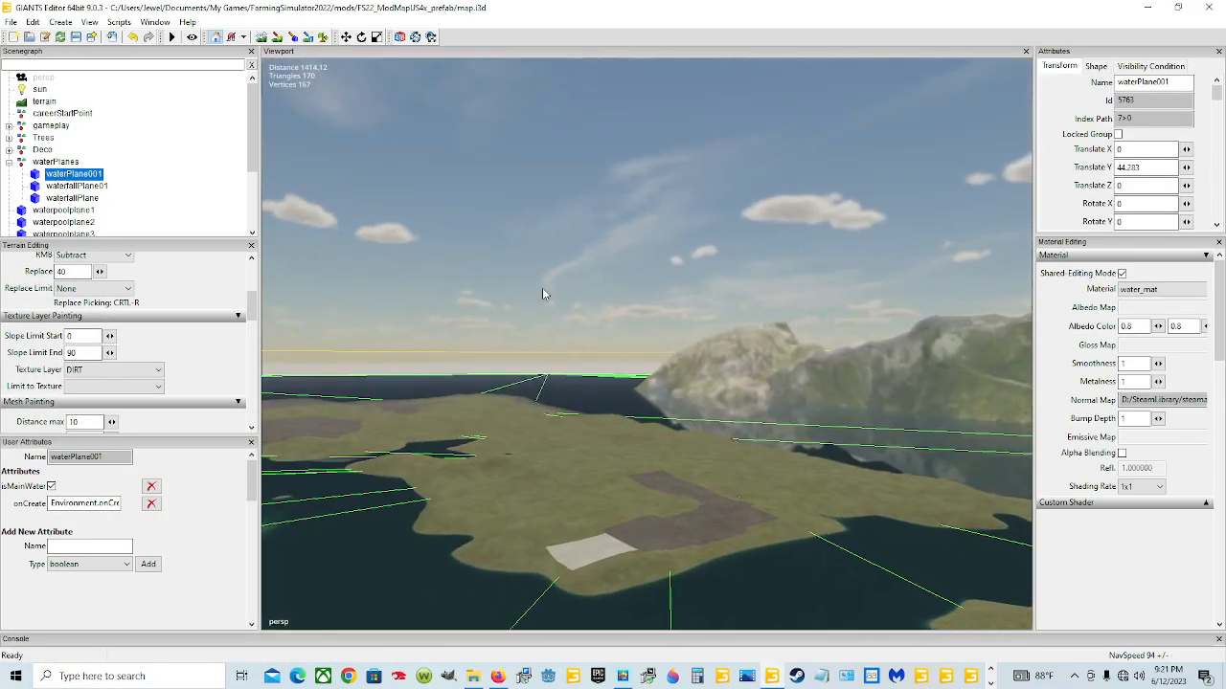
{"action": "left_click", "coordinate": [685, 360]}
{"action": "left_click_drag", "start_coordinate": [684, 360], "coordinate": [592, 508], "text": "alt"}
{"action": "scroll", "coordinate": [616, 209], "scroll_direction": "up", "scroll_amount": 3}
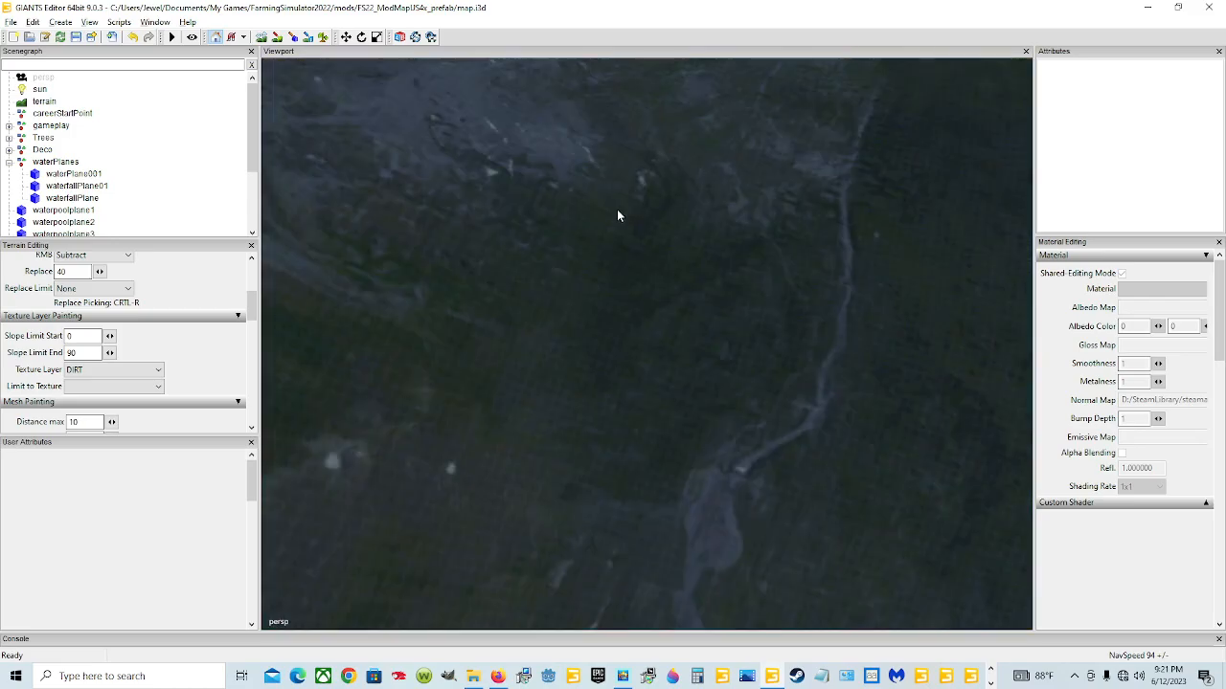
Square off the outer corners of the river-side brown plot with DIRT
{"action": "scroll", "coordinate": [557, 349], "scroll_direction": "down", "scroll_amount": 2}
{"action": "left_click_drag", "start_coordinate": [557, 349], "coordinate": [911, 396], "text": "alt"}
{"action": "scroll", "coordinate": [619, 422], "scroll_direction": "down", "scroll_amount": 3}
{"action": "left_click_drag", "start_coordinate": [618, 422], "coordinate": [521, 459], "text": "alt"}
{"action": "scroll", "coordinate": [574, 380], "scroll_direction": "up", "scroll_amount": 3}
{"action": "left_click_drag", "start_coordinate": [573, 380], "coordinate": [661, 353], "text": "alt"}
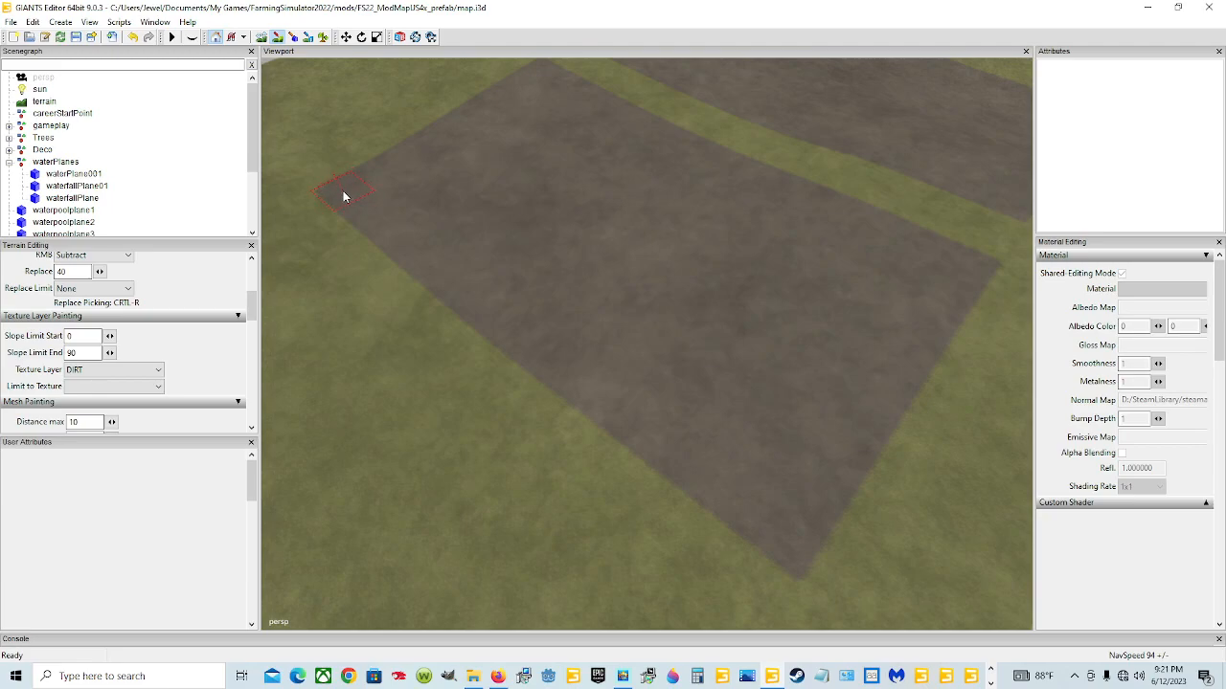
{"action": "left_click", "coordinate": [278, 39]}
Straighten the edges of the single brown plot between the gravel strip and the pale lot by painting DIRT
{"action": "mouse_move", "coordinate": [637, 319]}
{"action": "left_mouse_down", "text": "alt"}
{"action": "mouse_move", "coordinate": [635, 288]}
{"action": "mouse_move", "coordinate": [606, 244]}
{"action": "left_mouse_up", "text": "alt"}
{"action": "scroll", "coordinate": [588, 243], "scroll_direction": "down", "scroll_amount": 5}
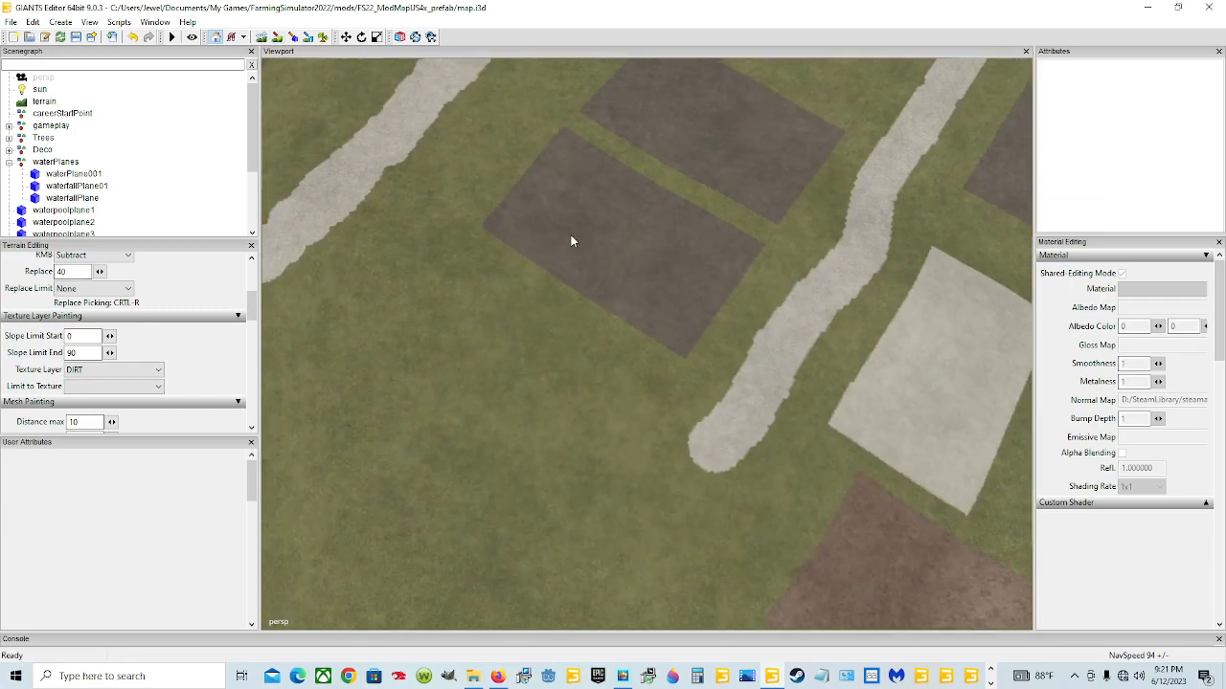
{"action": "left_click_drag", "start_coordinate": [627, 369], "coordinate": [834, 316], "text": "alt"}
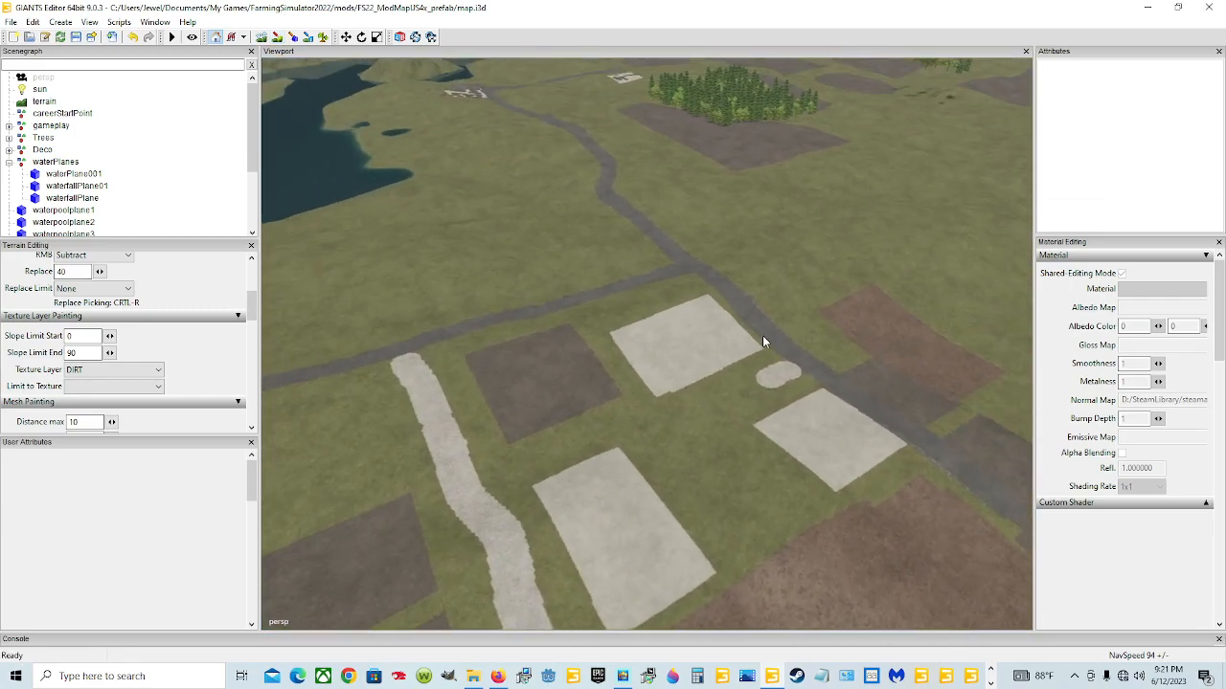
{"action": "scroll", "coordinate": [662, 419], "scroll_direction": "up", "scroll_amount": 8}
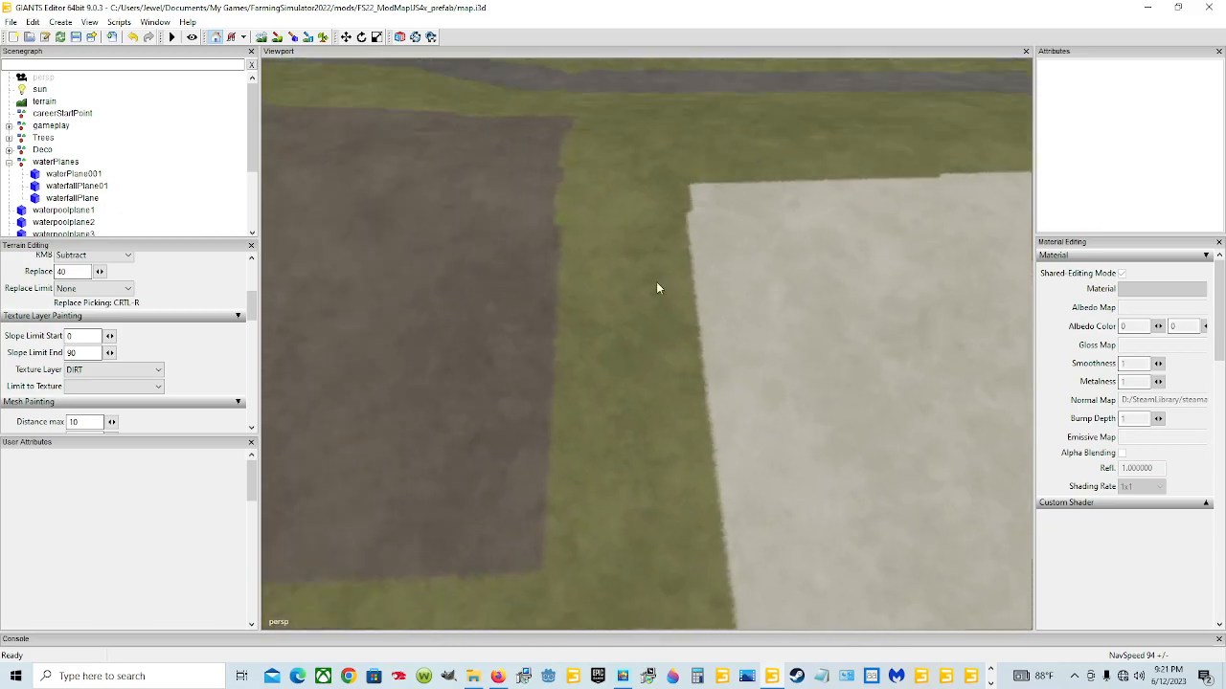
{"action": "scroll", "coordinate": [650, 287], "scroll_direction": "up", "scroll_amount": 3}
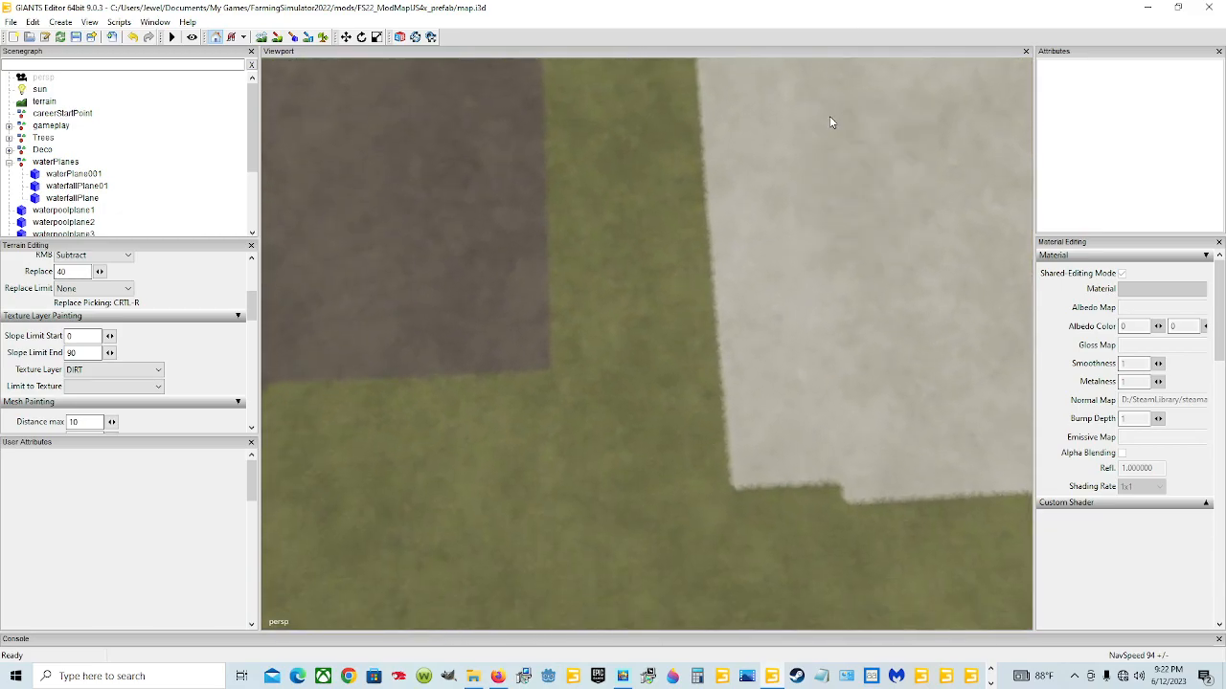
{"action": "left_click_drag", "start_coordinate": [809, 168], "coordinate": [694, 137], "text": "alt"}
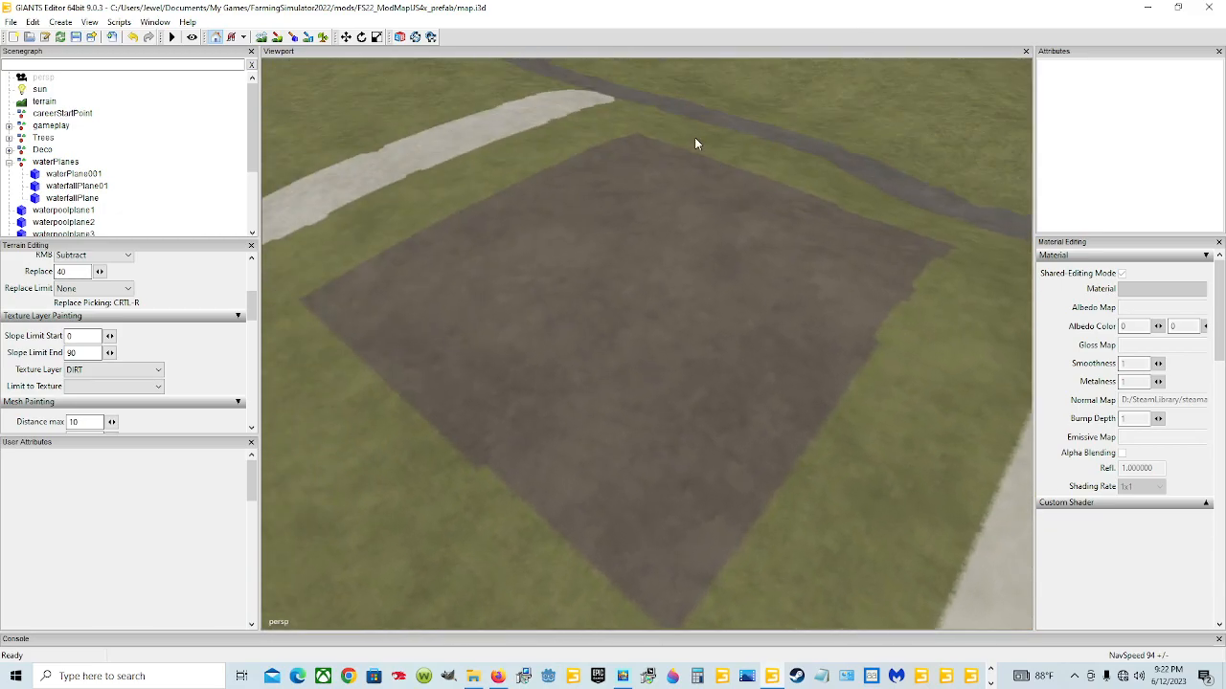
{"action": "scroll", "coordinate": [694, 143], "scroll_direction": "down", "scroll_amount": 6}
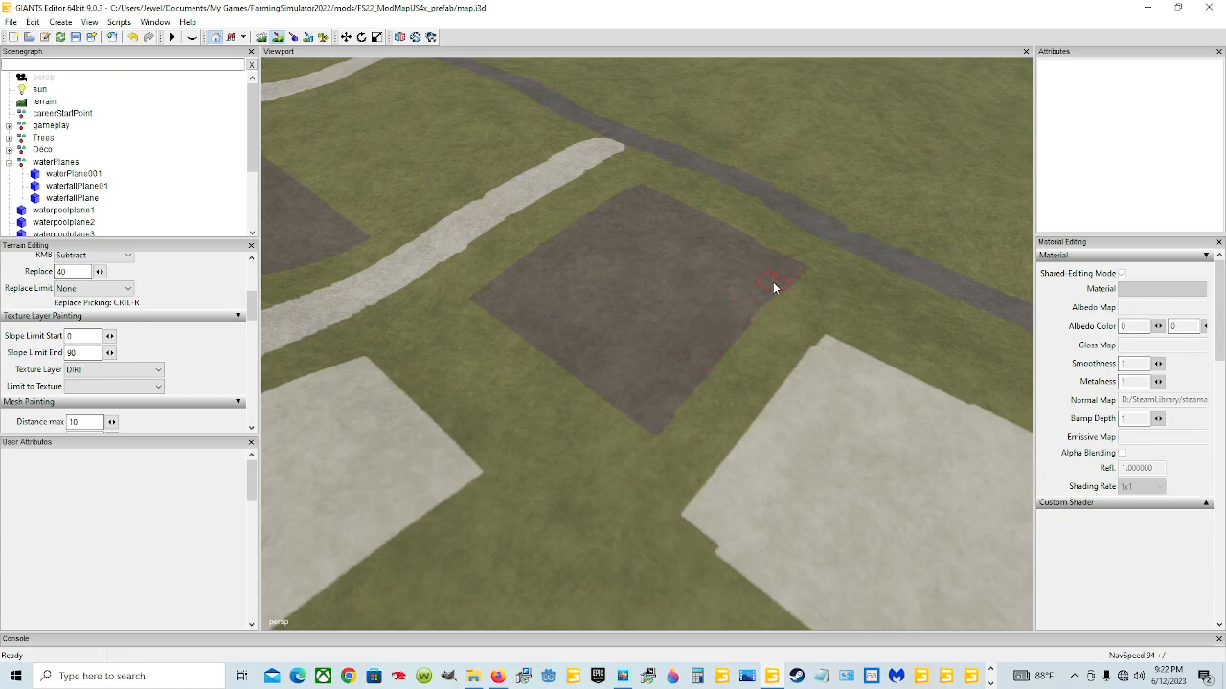
{"action": "left_click", "coordinate": [277, 38]}
{"action": "mouse_move", "coordinate": [532, 553]}
{"action": "left_mouse_down", "text": "alt"}
{"action": "mouse_move", "coordinate": [604, 491]}
{"action": "mouse_move", "coordinate": [555, 527]}
{"action": "mouse_move", "coordinate": [524, 468]}
{"action": "mouse_move", "coordinate": [584, 433]}
{"action": "mouse_move", "coordinate": [667, 455]}
{"action": "mouse_move", "coordinate": [566, 476]}
{"action": "mouse_move", "coordinate": [709, 468]}
{"action": "mouse_move", "coordinate": [666, 548]}
{"action": "mouse_move", "coordinate": [700, 486]}
{"action": "mouse_move", "coordinate": [541, 466]}
{"action": "mouse_move", "coordinate": [605, 513]}
{"action": "mouse_move", "coordinate": [678, 534]}
{"action": "left_mouse_up", "text": "alt"}
{"action": "left_click", "coordinate": [276, 37]}
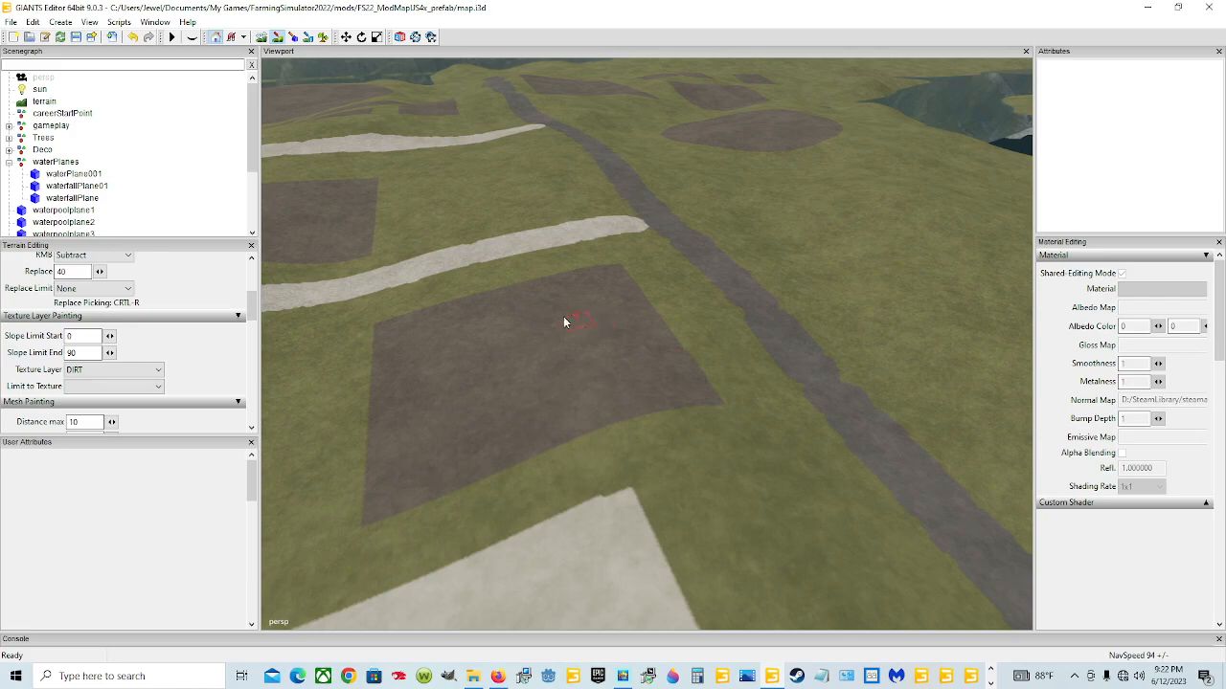
{"action": "left_click", "coordinate": [276, 38]}
Sample GRASS and paint over the bulge on the single brown plot's edge facing the side road
{"action": "left_click_drag", "start_coordinate": [603, 465], "coordinate": [629, 451], "text": "alt"}
{"action": "scroll", "coordinate": [584, 468], "scroll_direction": "up", "scroll_amount": 5}
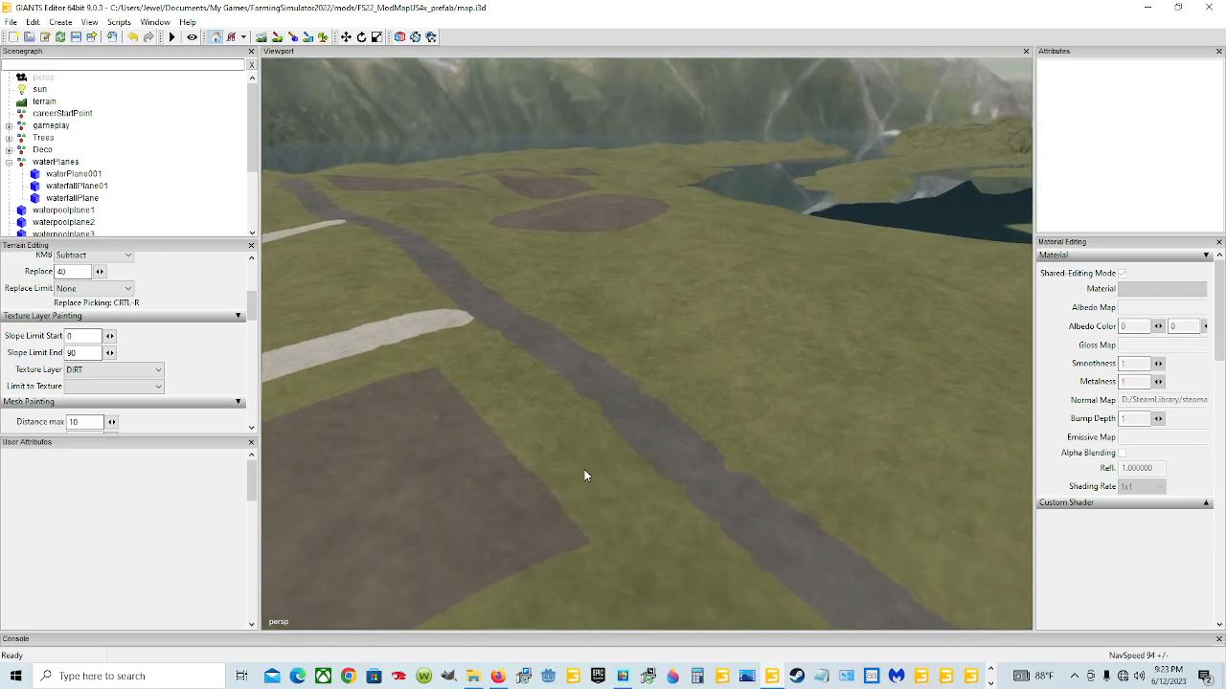
{"action": "scroll", "coordinate": [584, 466], "scroll_direction": "up", "scroll_amount": 1}
{"action": "left_click_drag", "start_coordinate": [617, 356], "coordinate": [502, 421], "text": "alt"}
{"action": "scroll", "coordinate": [594, 348], "scroll_direction": "down", "scroll_amount": 2}
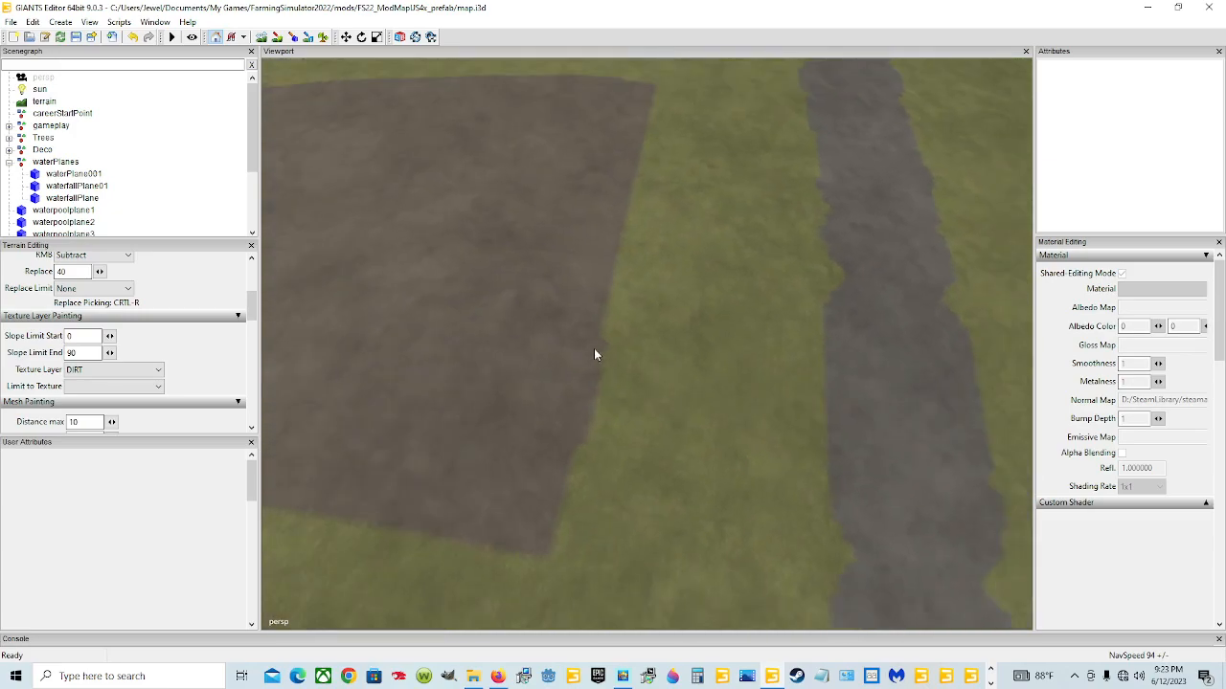
{"action": "left_click_drag", "start_coordinate": [586, 362], "coordinate": [593, 368], "text": "alt"}
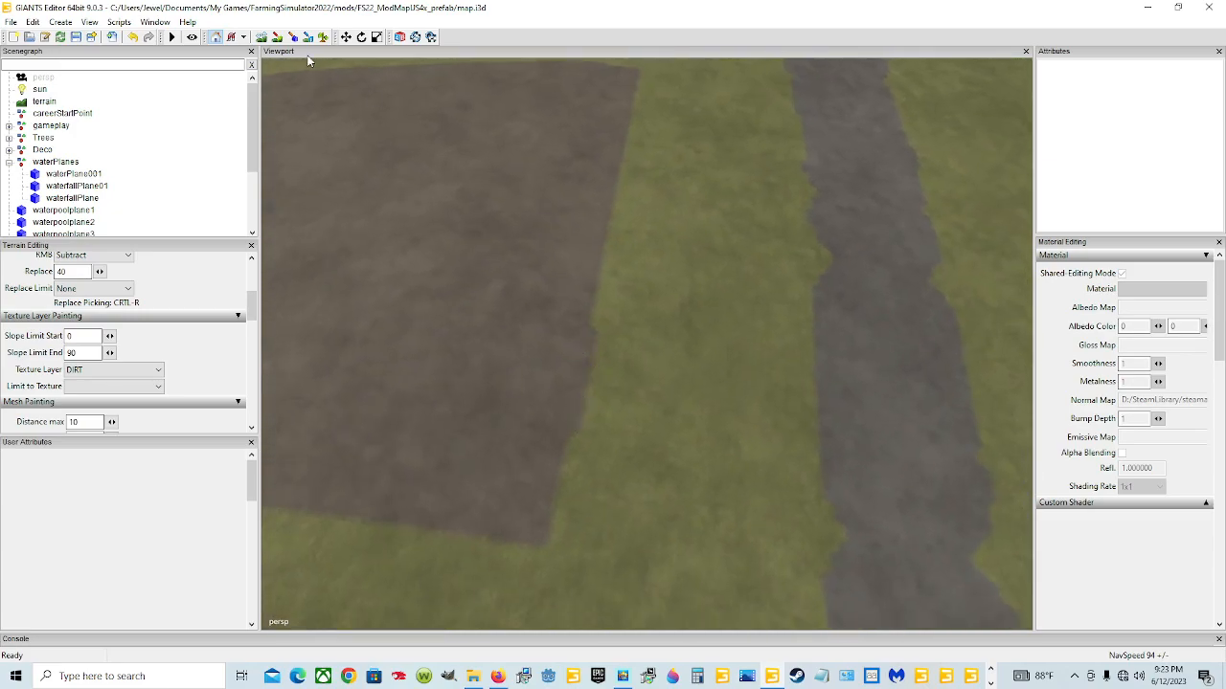
{"action": "left_click", "coordinate": [278, 38]}
{"action": "key", "text": "ctrl+r"}
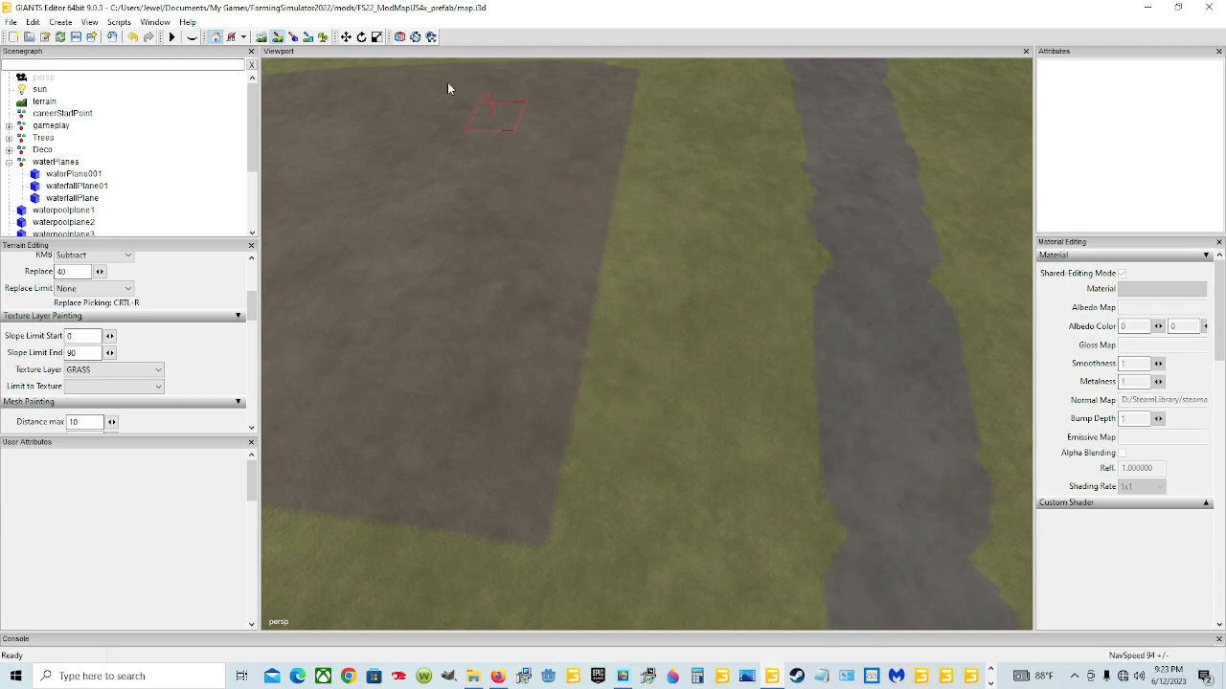
{"action": "left_click", "coordinate": [276, 38]}
Sample DIRT and fill the remaining unevenness along the single brown plot's edge facing the side road
{"action": "left_click_drag", "start_coordinate": [646, 437], "coordinate": [617, 371], "text": "alt"}
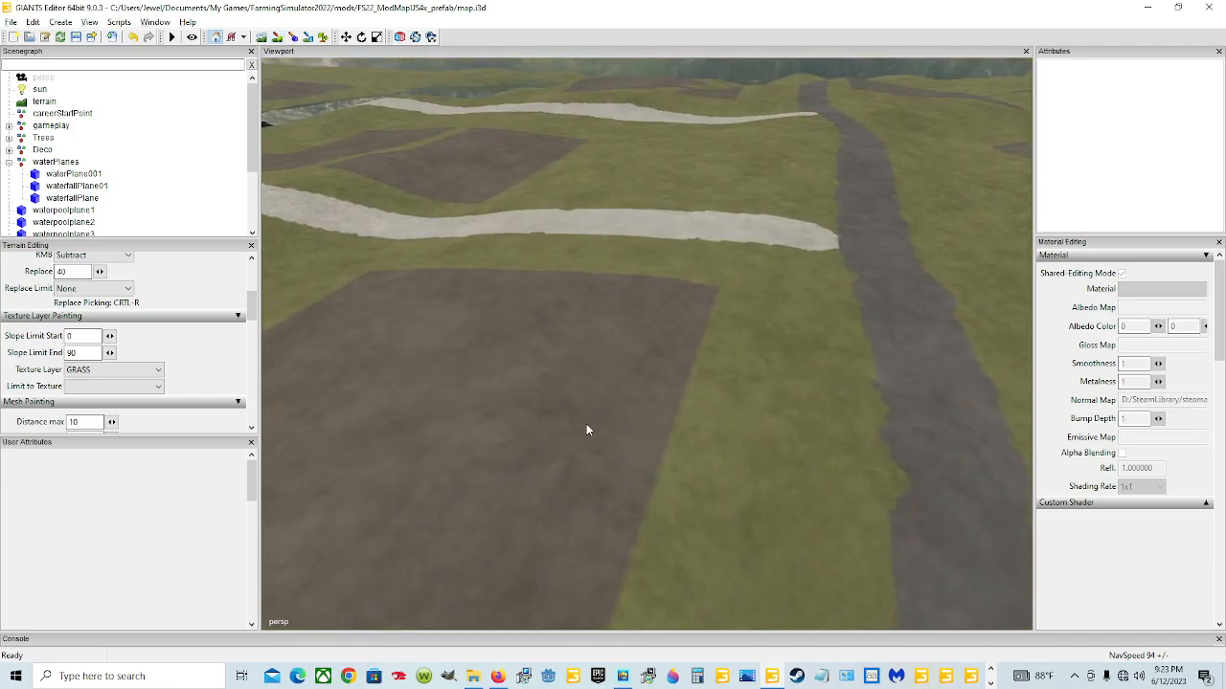
{"action": "key", "text": "alt"}
{"action": "right_click", "coordinate": [698, 442]}
{"action": "left_click", "coordinate": [669, 438]}
{"action": "left_click_drag", "start_coordinate": [668, 438], "coordinate": [665, 389], "text": "alt"}
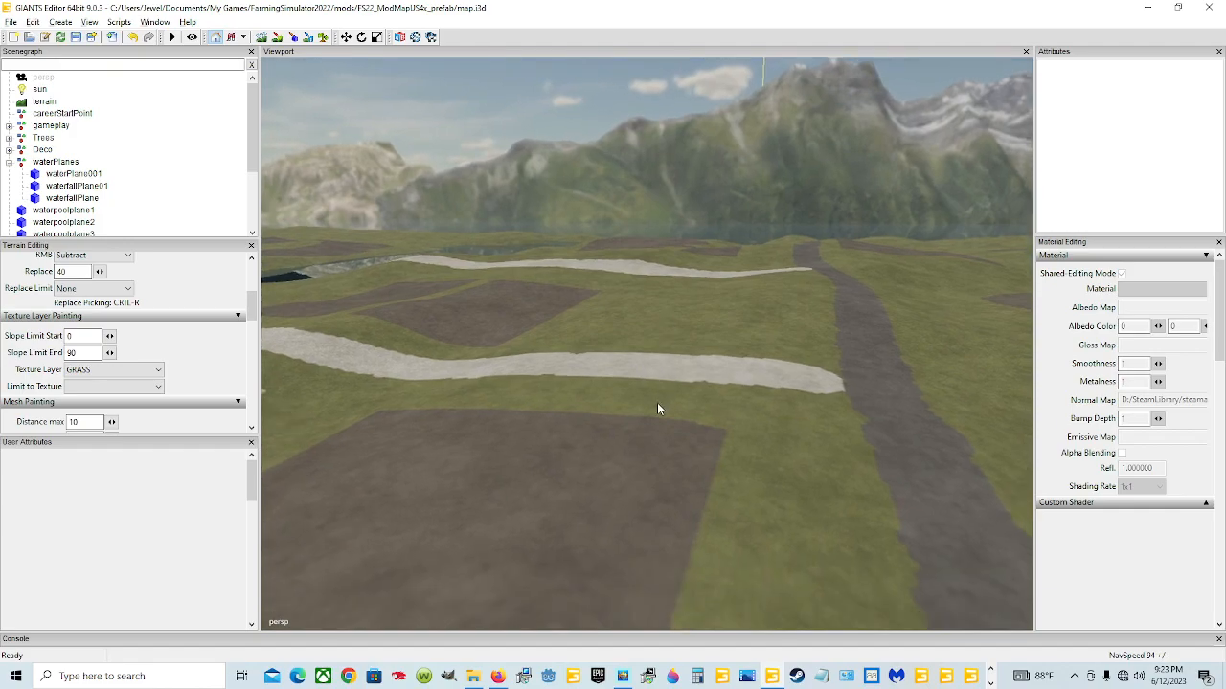
{"action": "right_click_drag", "start_coordinate": [653, 530], "coordinate": [583, 383], "text": "alt"}
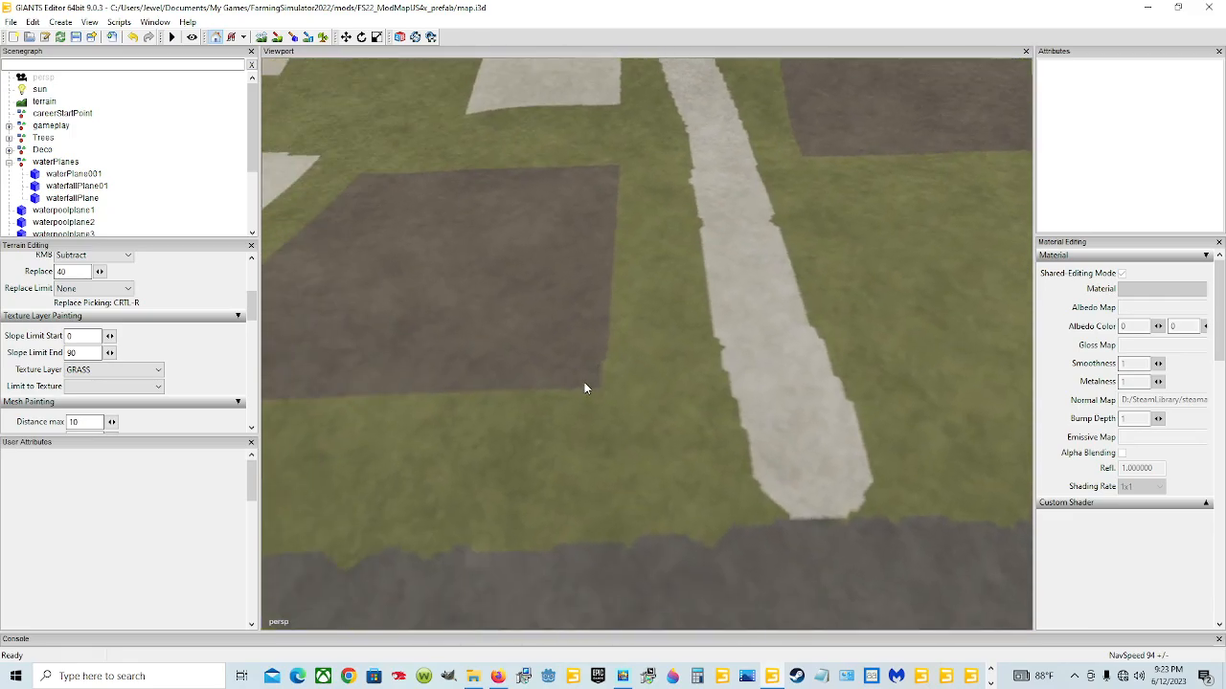
{"action": "left_click", "coordinate": [276, 37]}
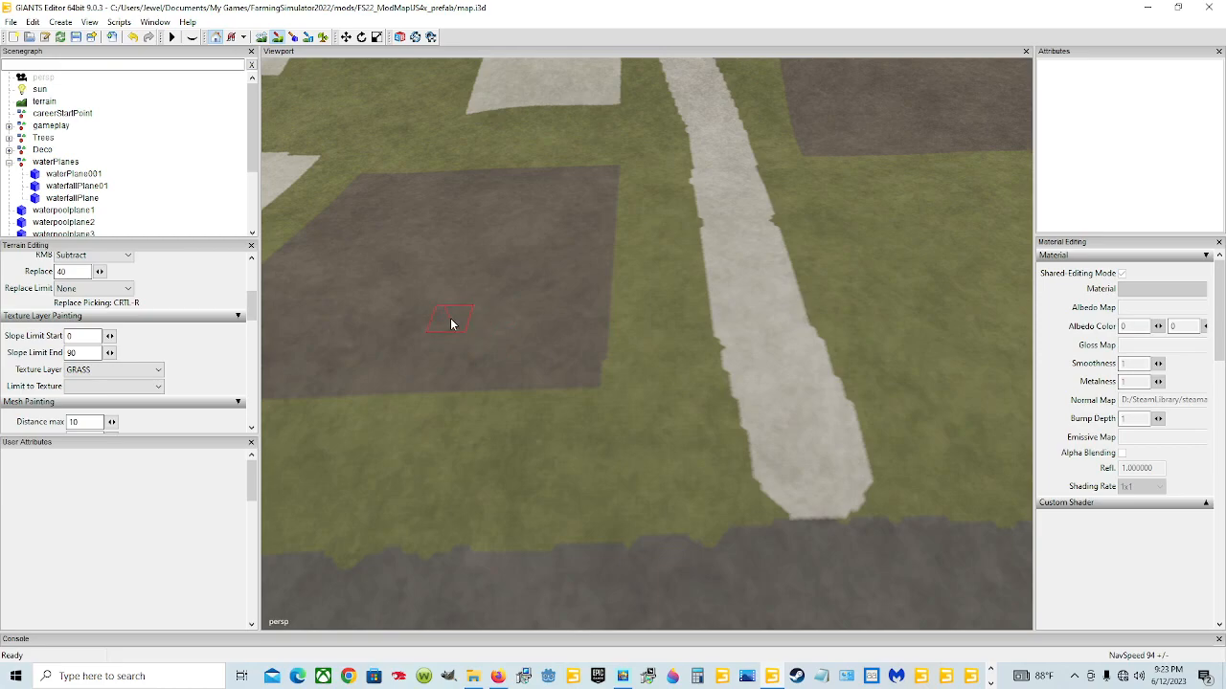
{"action": "key", "text": "ctrl+r"}
{"action": "left_click", "coordinate": [279, 37]}
Examine the straightened brown plot, the neighbouring pale lots and the grass between them
{"action": "left_click_drag", "start_coordinate": [575, 456], "coordinate": [561, 411], "text": "alt"}
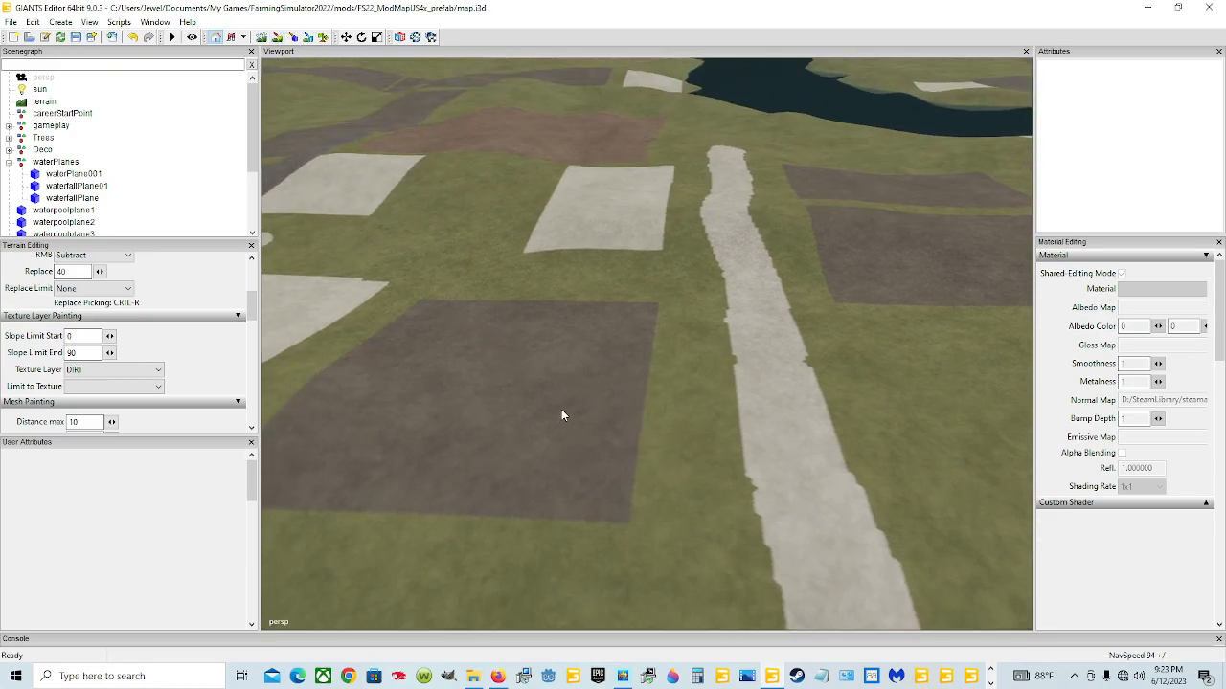
{"action": "scroll", "coordinate": [594, 445], "scroll_direction": "up", "scroll_amount": 5}
{"action": "left_click_drag", "start_coordinate": [626, 357], "coordinate": [479, 454], "text": "alt"}
{"action": "scroll", "coordinate": [615, 428], "scroll_direction": "up", "scroll_amount": 2}
{"action": "scroll", "coordinate": [617, 417], "scroll_direction": "up", "scroll_amount": 3}
{"action": "scroll", "coordinate": [560, 383], "scroll_direction": "up", "scroll_amount": 3}
{"action": "scroll", "coordinate": [539, 350], "scroll_direction": "down", "scroll_amount": 4}
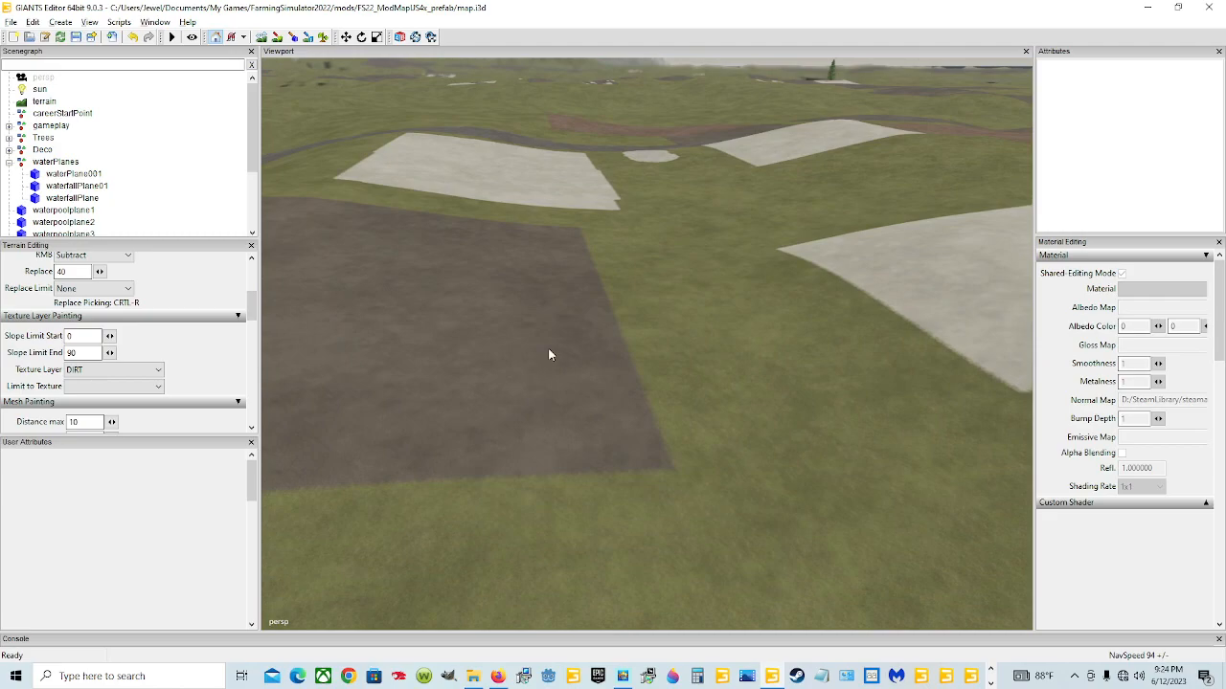
{"action": "scroll", "coordinate": [555, 361], "scroll_direction": "down", "scroll_amount": 6}
{"action": "left_click_drag", "start_coordinate": [571, 512], "coordinate": [622, 250], "text": "alt"}
{"action": "scroll", "coordinate": [631, 342], "scroll_direction": "up", "scroll_amount": 3}
{"action": "scroll", "coordinate": [646, 363], "scroll_direction": "up", "scroll_amount": 3}
{"action": "scroll", "coordinate": [597, 454], "scroll_direction": "down", "scroll_amount": 3}
{"action": "left_click_drag", "start_coordinate": [825, 338], "coordinate": [724, 421], "text": "alt"}
{"action": "scroll", "coordinate": [695, 327], "scroll_direction": "down", "scroll_amount": 5}
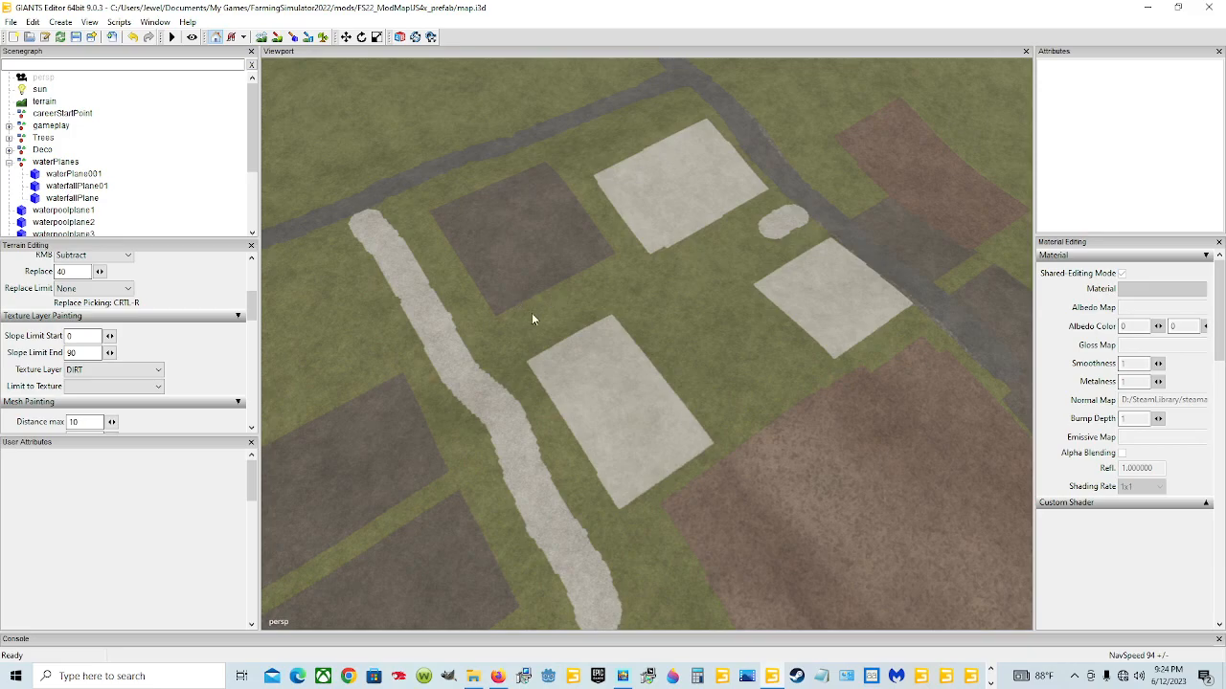
Review the gravel strips and paired plots, ending at the circular field and the brown plots beside it near the river
{"action": "left_click_drag", "start_coordinate": [730, 317], "coordinate": [646, 316], "text": "alt"}
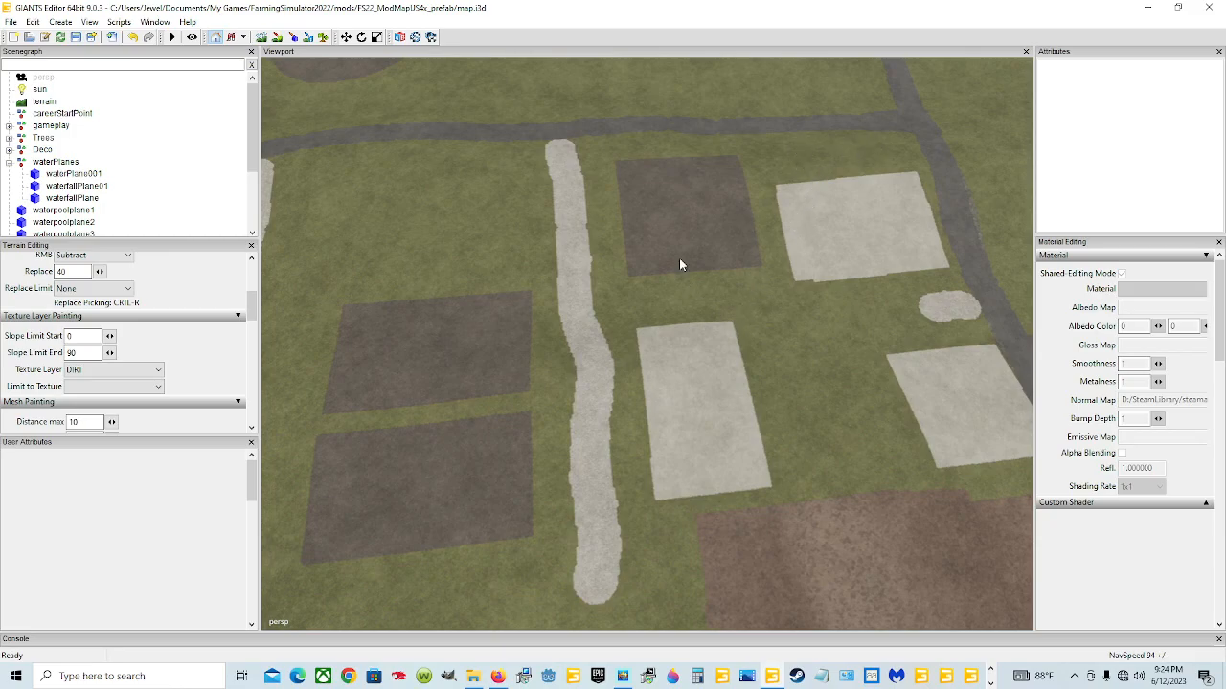
{"action": "left_click_drag", "start_coordinate": [730, 372], "coordinate": [604, 406], "text": "alt"}
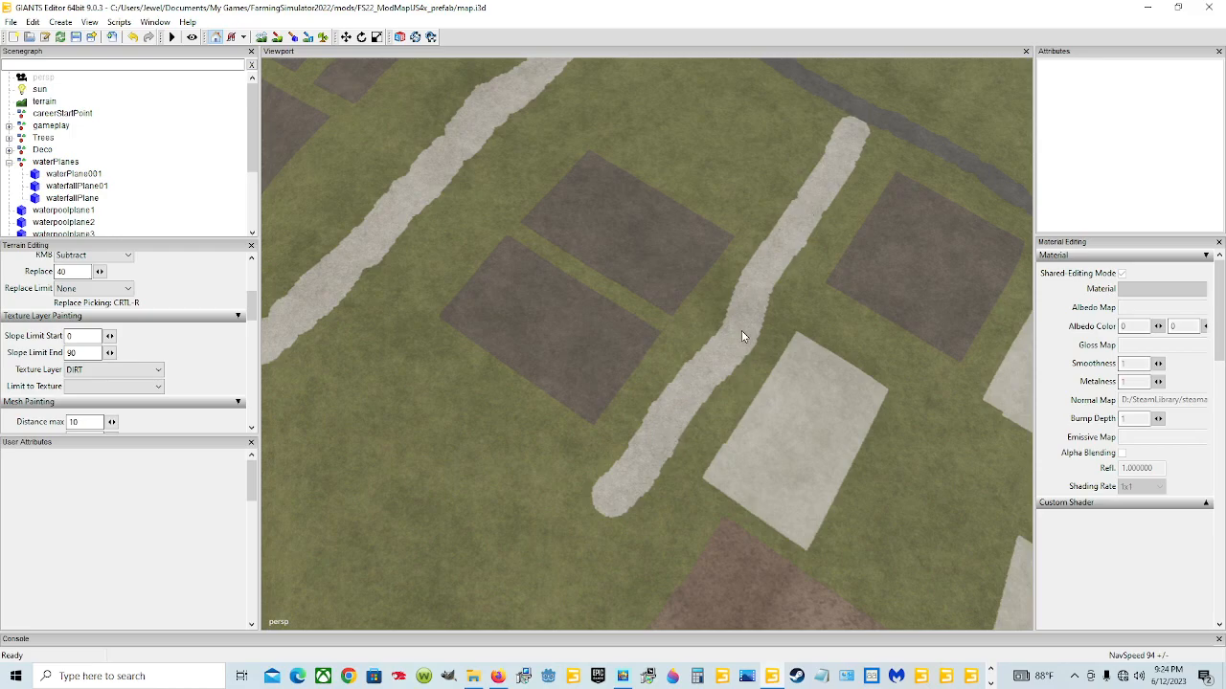
{"action": "left_click_drag", "start_coordinate": [692, 359], "coordinate": [623, 251], "text": "alt"}
{"action": "scroll", "coordinate": [686, 324], "scroll_direction": "up", "scroll_amount": 3}
{"action": "left_click_drag", "start_coordinate": [685, 330], "coordinate": [682, 380], "text": "alt"}
{"action": "scroll", "coordinate": [722, 303], "scroll_direction": "down", "scroll_amount": 3}
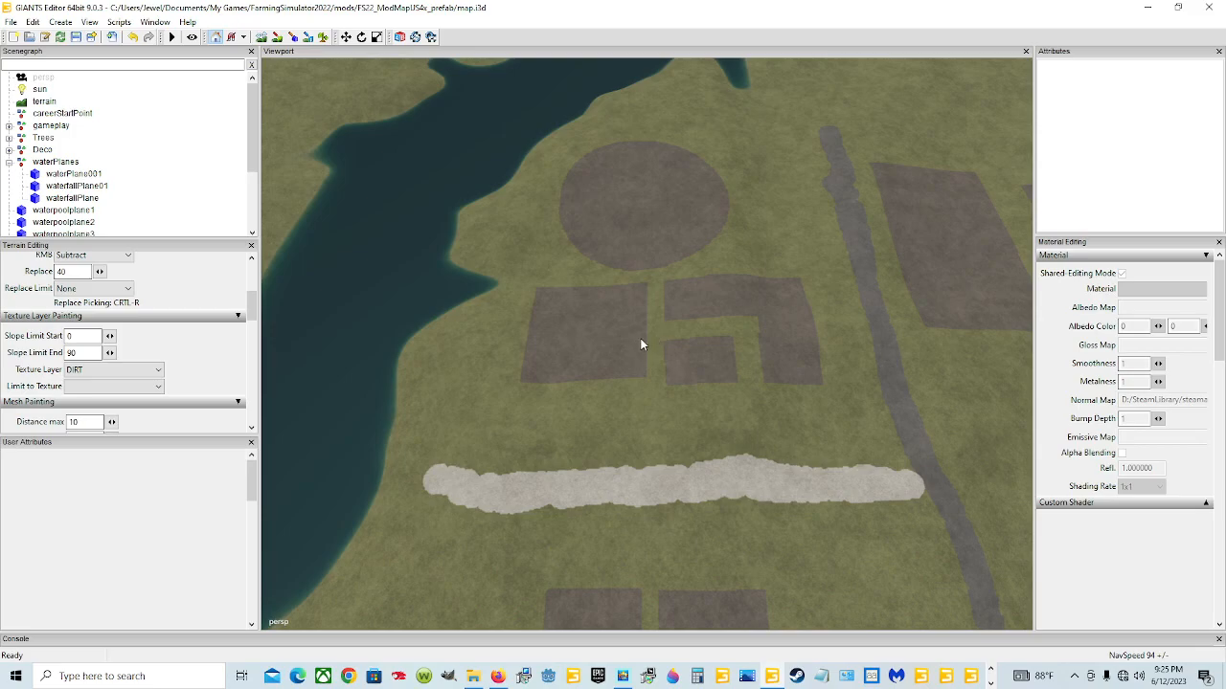
Examine the circular field, the adjoining brown plots and the pale gravel strip running towards the river
{"action": "left_click_drag", "start_coordinate": [649, 404], "coordinate": [671, 373], "text": "alt"}
{"action": "scroll", "coordinate": [670, 373], "scroll_direction": "up", "scroll_amount": 2}
{"action": "scroll", "coordinate": [669, 373], "scroll_direction": "up", "scroll_amount": 2}
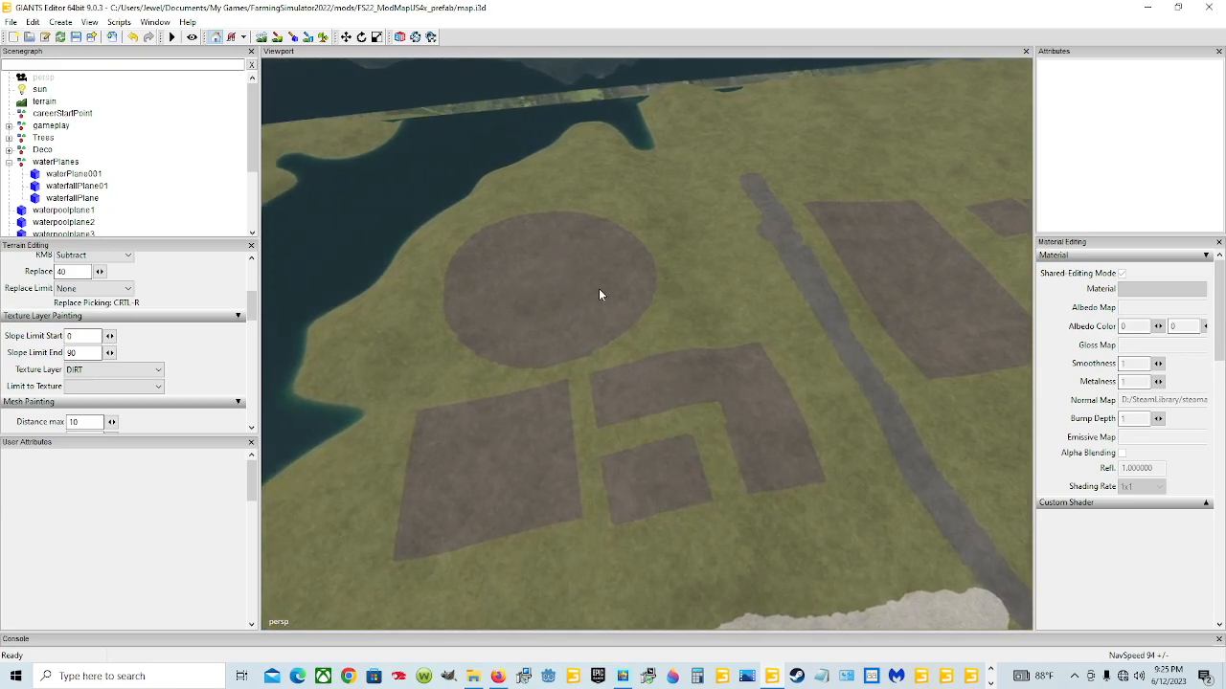
{"action": "left_click_drag", "start_coordinate": [765, 289], "coordinate": [762, 341], "text": "alt"}
{"action": "scroll", "coordinate": [762, 341], "scroll_direction": "down", "scroll_amount": 2}
{"action": "left_click_drag", "start_coordinate": [697, 492], "coordinate": [551, 382], "text": "alt"}
{"action": "scroll", "coordinate": [664, 495], "scroll_direction": "up", "scroll_amount": 5}
{"action": "scroll", "coordinate": [676, 388], "scroll_direction": "down", "scroll_amount": 5}
{"action": "scroll", "coordinate": [713, 357], "scroll_direction": "up", "scroll_amount": 5}
{"action": "scroll", "coordinate": [552, 375], "scroll_direction": "down", "scroll_amount": 2}
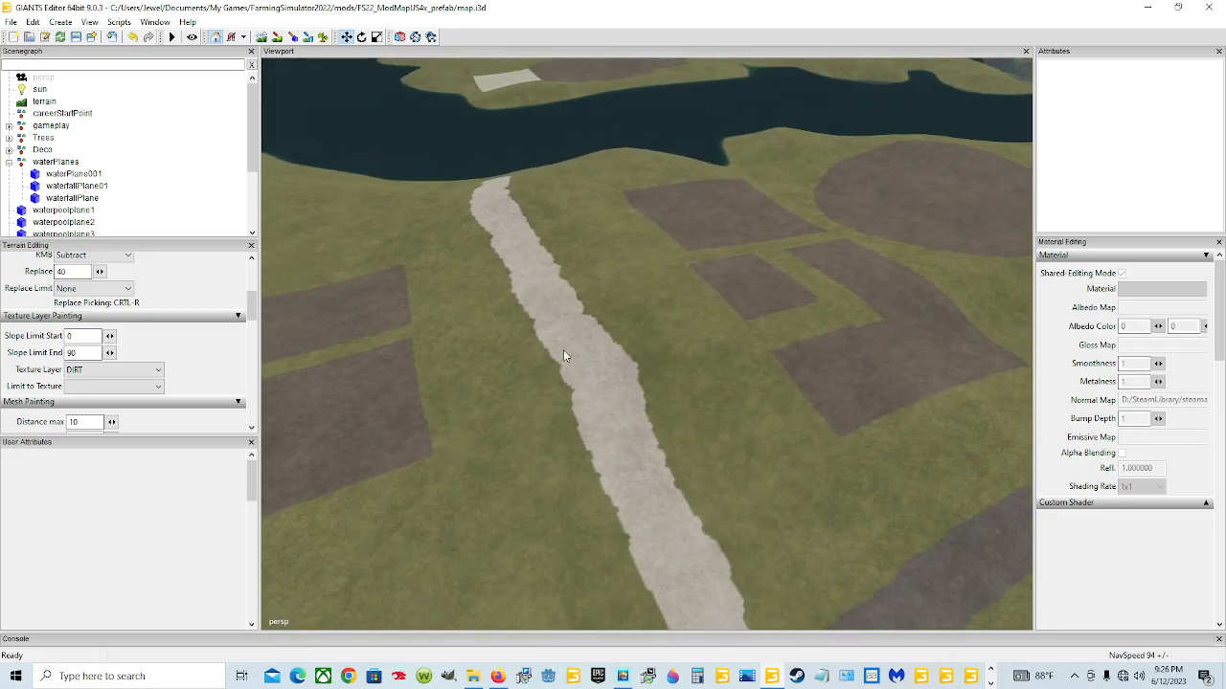
Sample GRASS and paint over the river end of the pale gravel strip beside the brown plots to shorten it
{"action": "scroll", "coordinate": [595, 312], "scroll_direction": "down", "scroll_amount": 2}
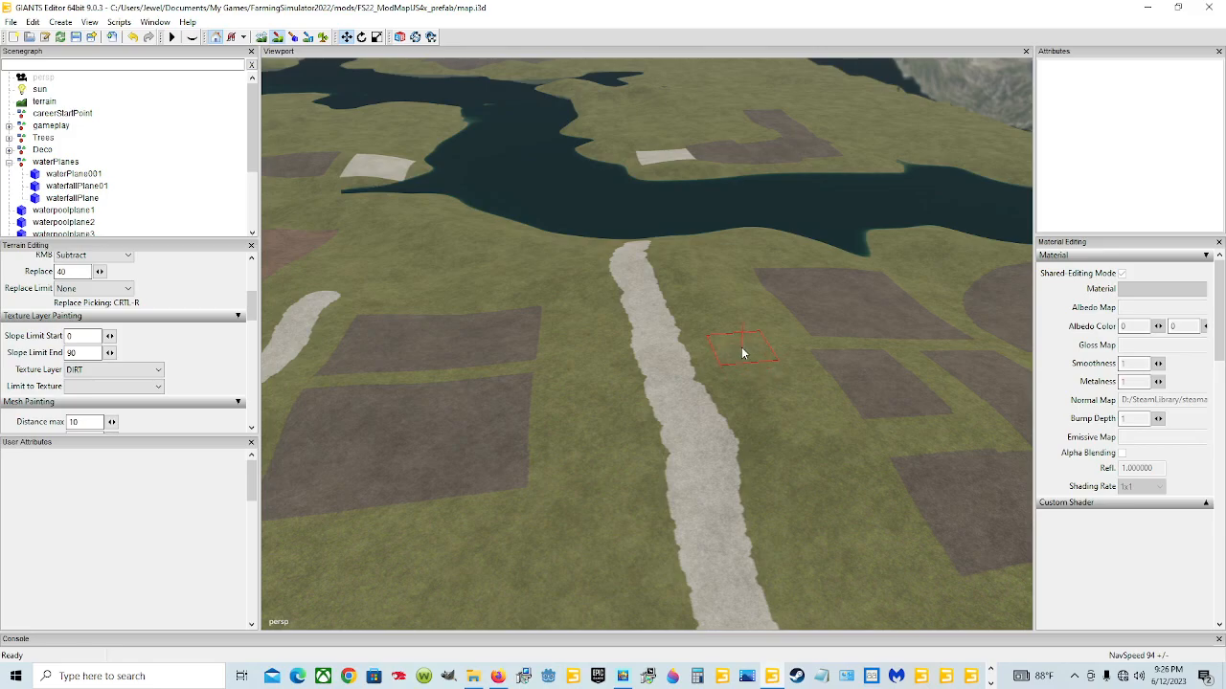
{"action": "key", "text": "ctrl+r"}
{"action": "left_click_drag", "start_coordinate": [646, 247], "coordinate": [643, 303]}
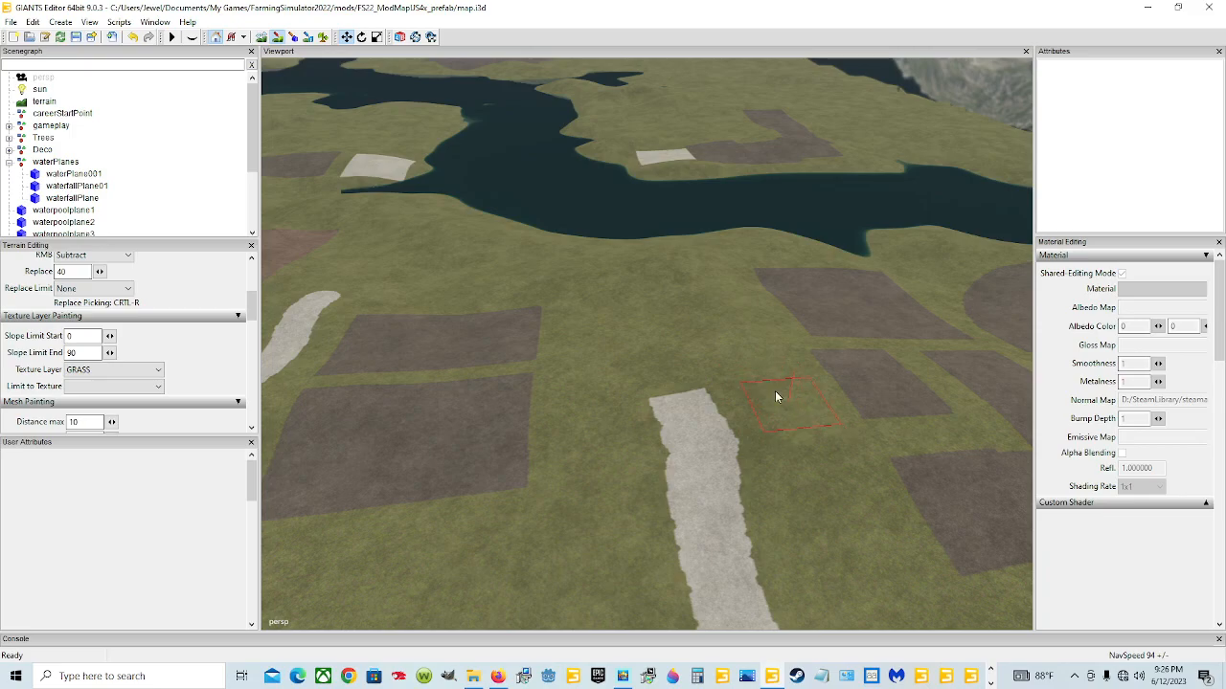
Examine the shortened gravel strip, the asphalt road it joins and the open grass towards the curved gravel road
{"action": "left_click_drag", "start_coordinate": [282, 71], "coordinate": [450, 225], "text": "alt"}
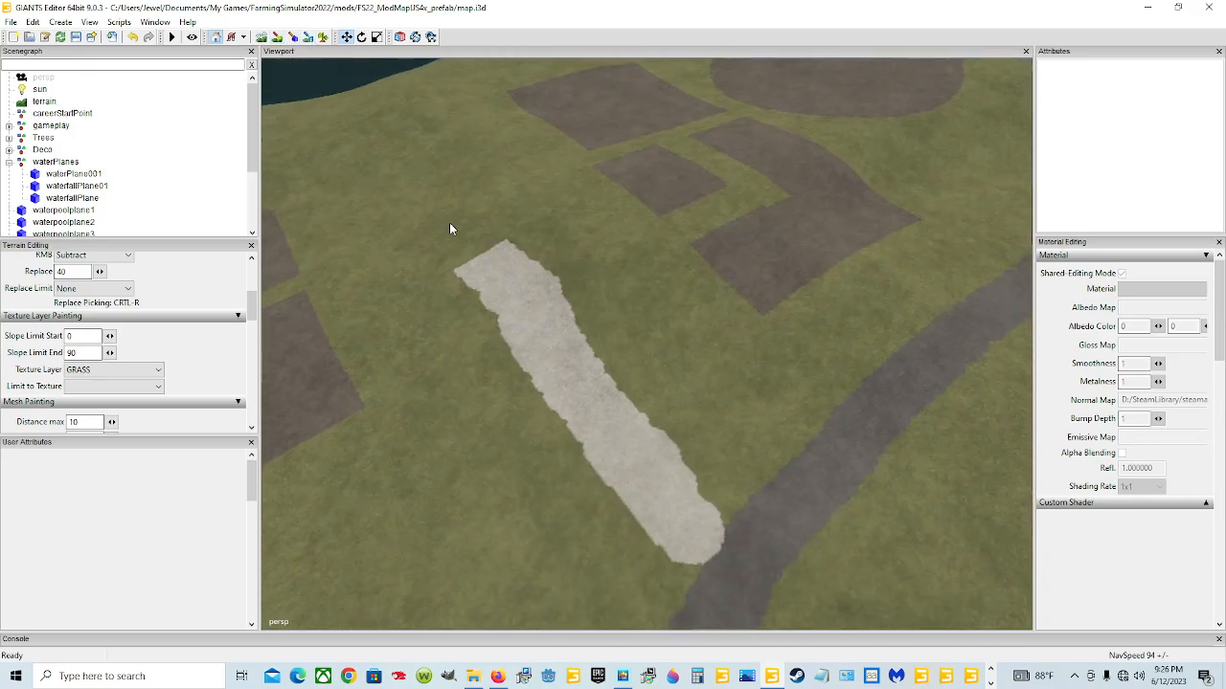
{"action": "scroll", "coordinate": [753, 238], "scroll_direction": "down", "scroll_amount": 5}
{"action": "left_click_drag", "start_coordinate": [746, 234], "coordinate": [730, 287], "text": "alt"}
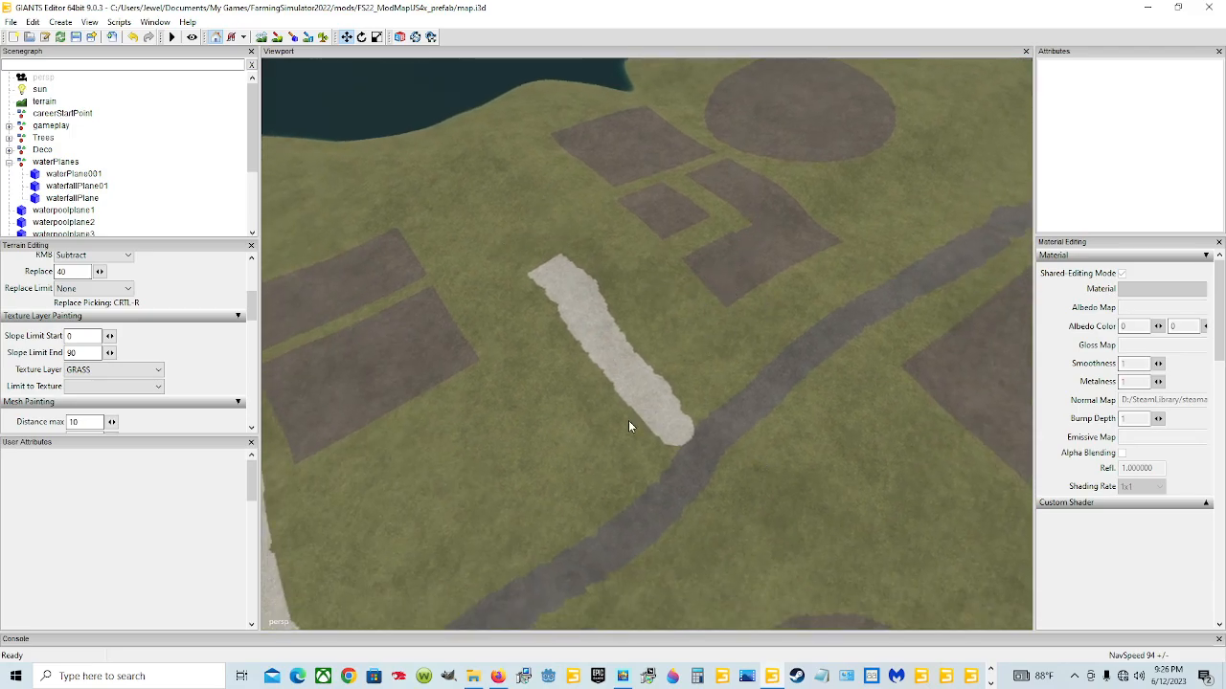
{"action": "left_click_drag", "start_coordinate": [605, 320], "coordinate": [668, 440], "text": "alt"}
{"action": "scroll", "coordinate": [588, 334], "scroll_direction": "up", "scroll_amount": 5}
{"action": "scroll", "coordinate": [649, 325], "scroll_direction": "up", "scroll_amount": 5}
{"action": "scroll", "coordinate": [863, 361], "scroll_direction": "up", "scroll_amount": 5}
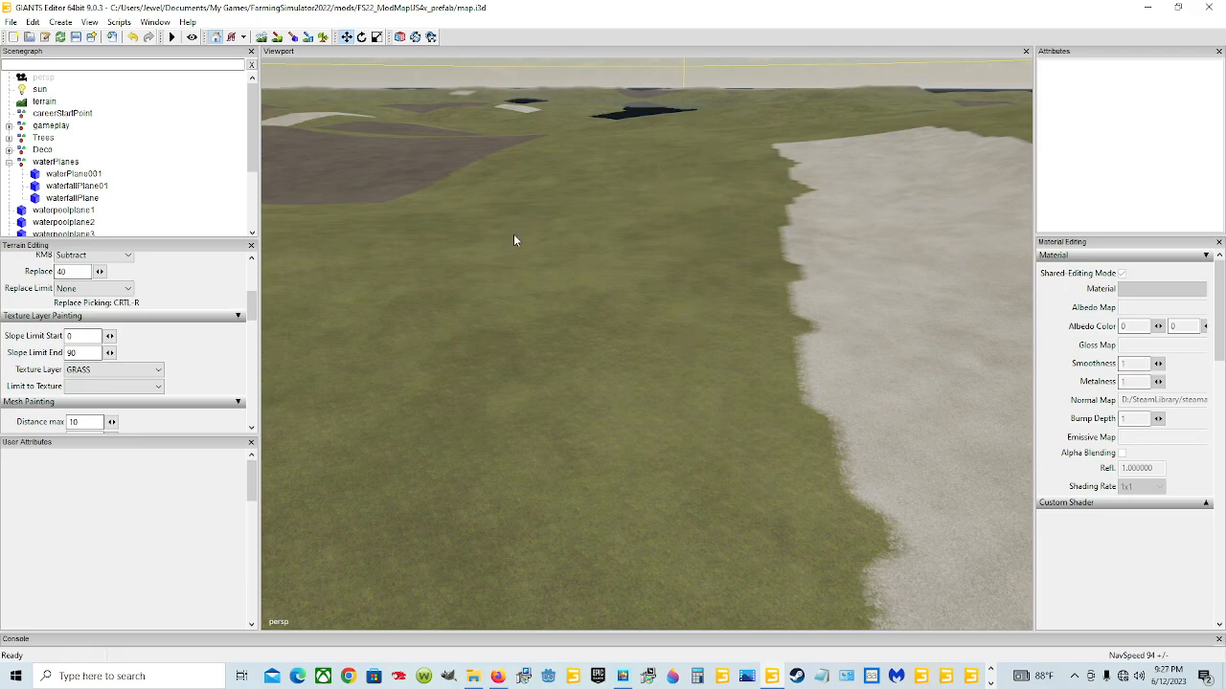
{"action": "left_click_drag", "start_coordinate": [674, 212], "coordinate": [555, 241], "text": "alt"}
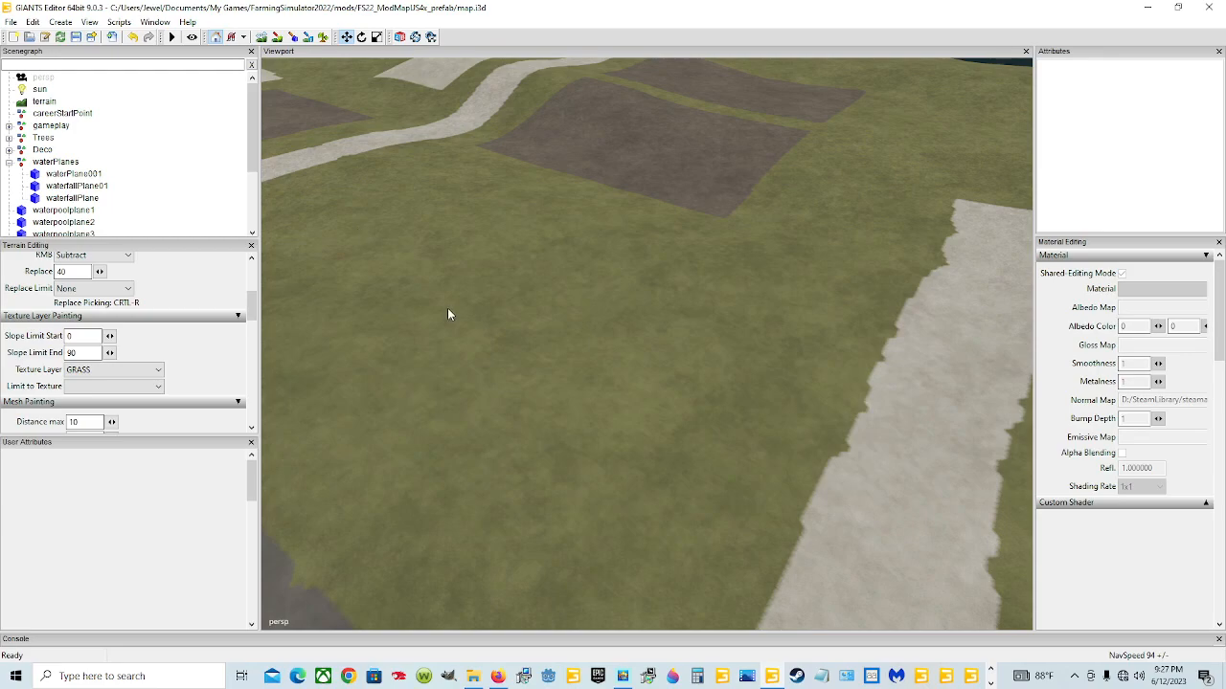
{"action": "left_click_drag", "start_coordinate": [447, 308], "coordinate": [513, 295], "text": "alt"}
{"action": "left_click_drag", "start_coordinate": [671, 287], "coordinate": [648, 348], "text": "alt"}
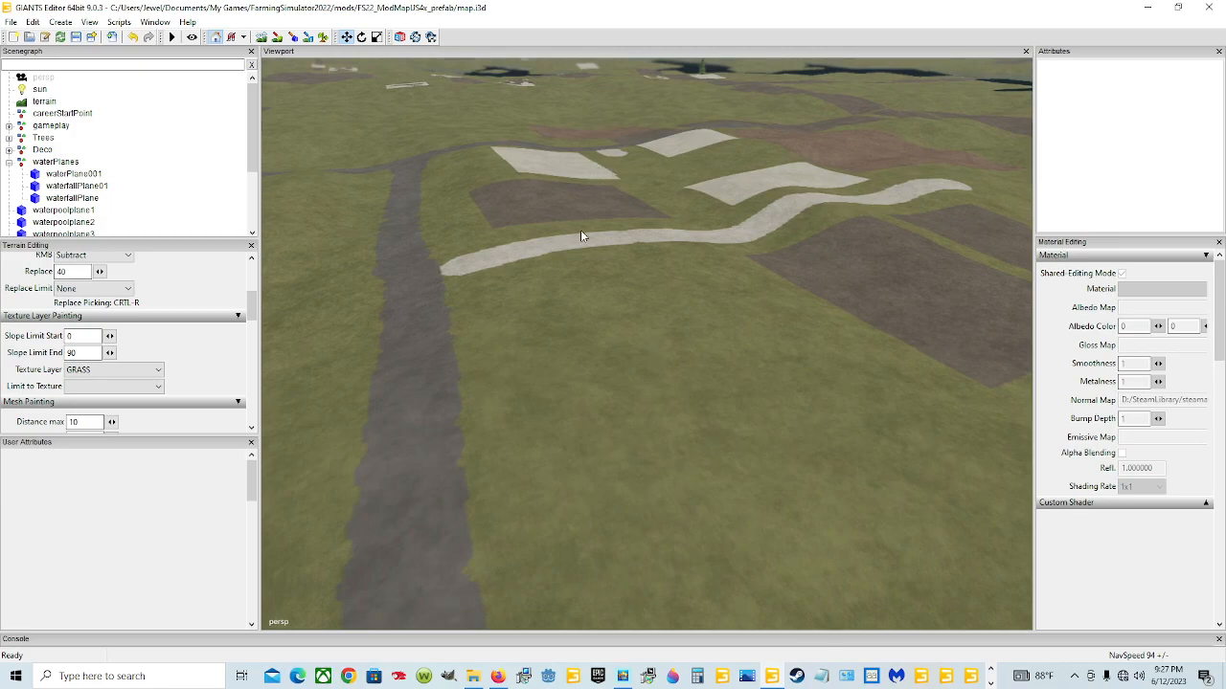
{"action": "left_click_drag", "start_coordinate": [565, 324], "coordinate": [856, 355], "text": "alt"}
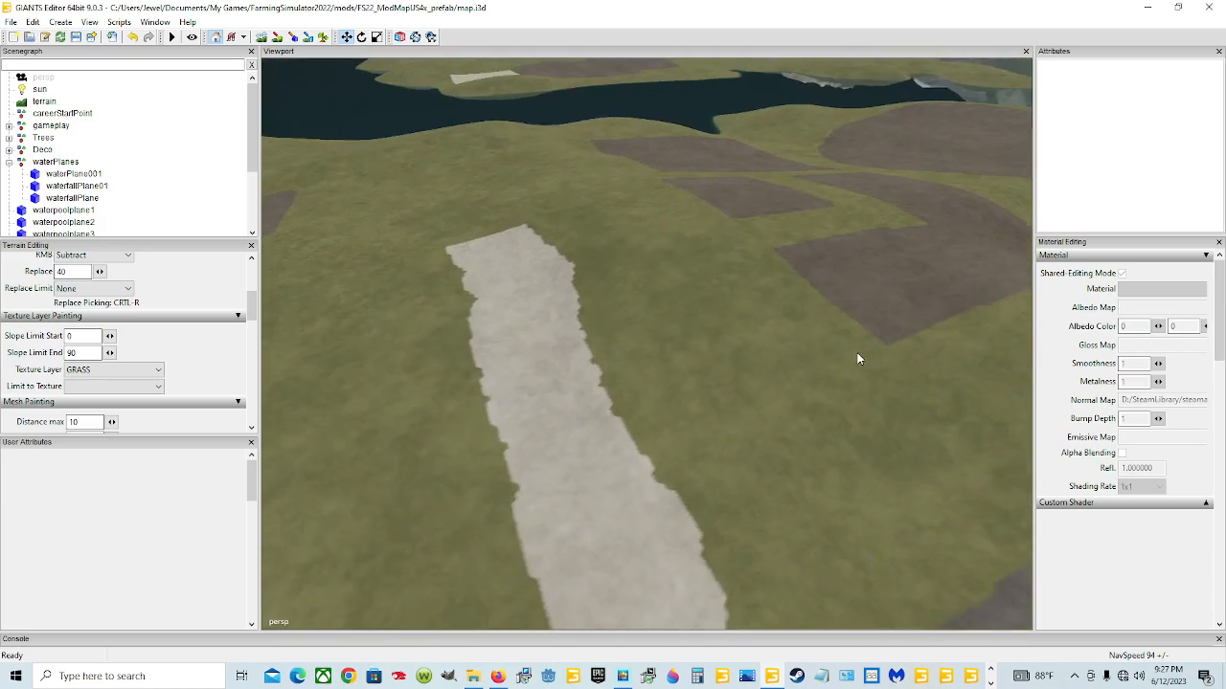
Inspect the L-shaped brown plot and the two rectangular plots beside it near the river
{"action": "left_click_drag", "start_coordinate": [647, 362], "coordinate": [724, 406], "text": "alt"}
{"action": "scroll", "coordinate": [757, 326], "scroll_direction": "up", "scroll_amount": 5}
{"action": "scroll", "coordinate": [756, 324], "scroll_direction": "up", "scroll_amount": 4}
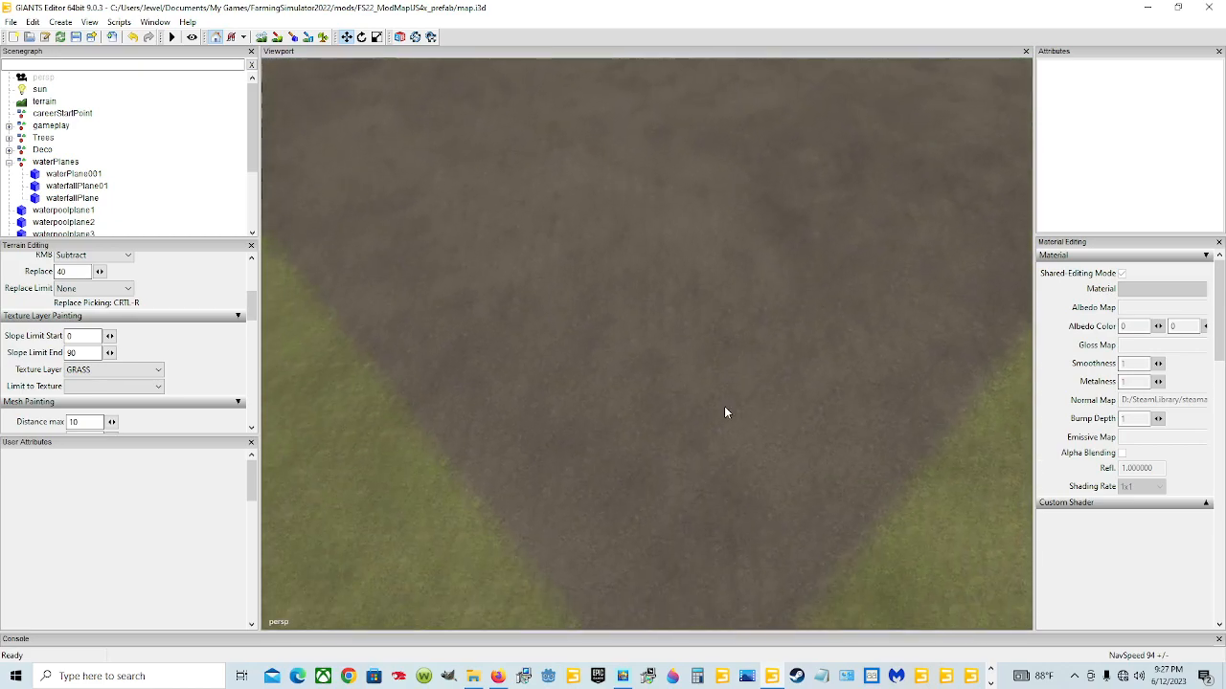
{"action": "scroll", "coordinate": [720, 406], "scroll_direction": "down", "scroll_amount": 8}
{"action": "left_click_drag", "start_coordinate": [742, 335], "coordinate": [716, 346], "text": "alt"}
{"action": "scroll", "coordinate": [775, 266], "scroll_direction": "up", "scroll_amount": 3}
{"action": "scroll", "coordinate": [775, 272], "scroll_direction": "up", "scroll_amount": 4}
{"action": "scroll", "coordinate": [699, 236], "scroll_direction": "down", "scroll_amount": 6}
{"action": "left_click_drag", "start_coordinate": [568, 268], "coordinate": [700, 274], "text": "alt"}
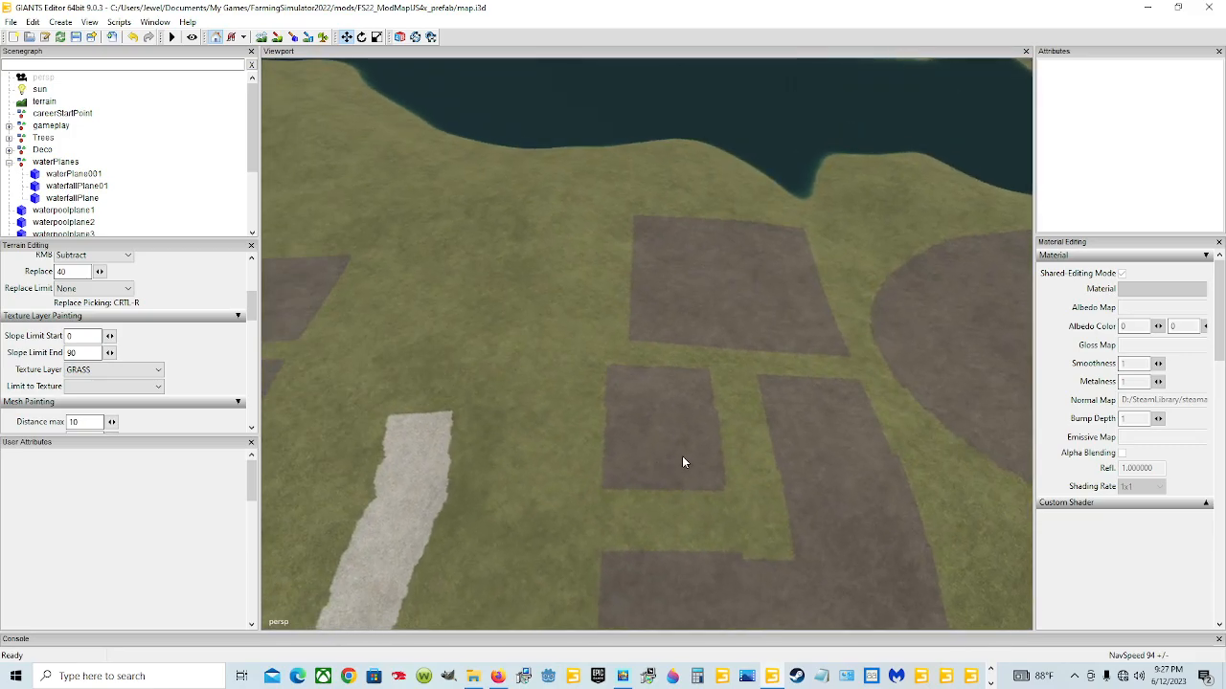
{"action": "scroll", "coordinate": [710, 452], "scroll_direction": "down", "scroll_amount": 2}
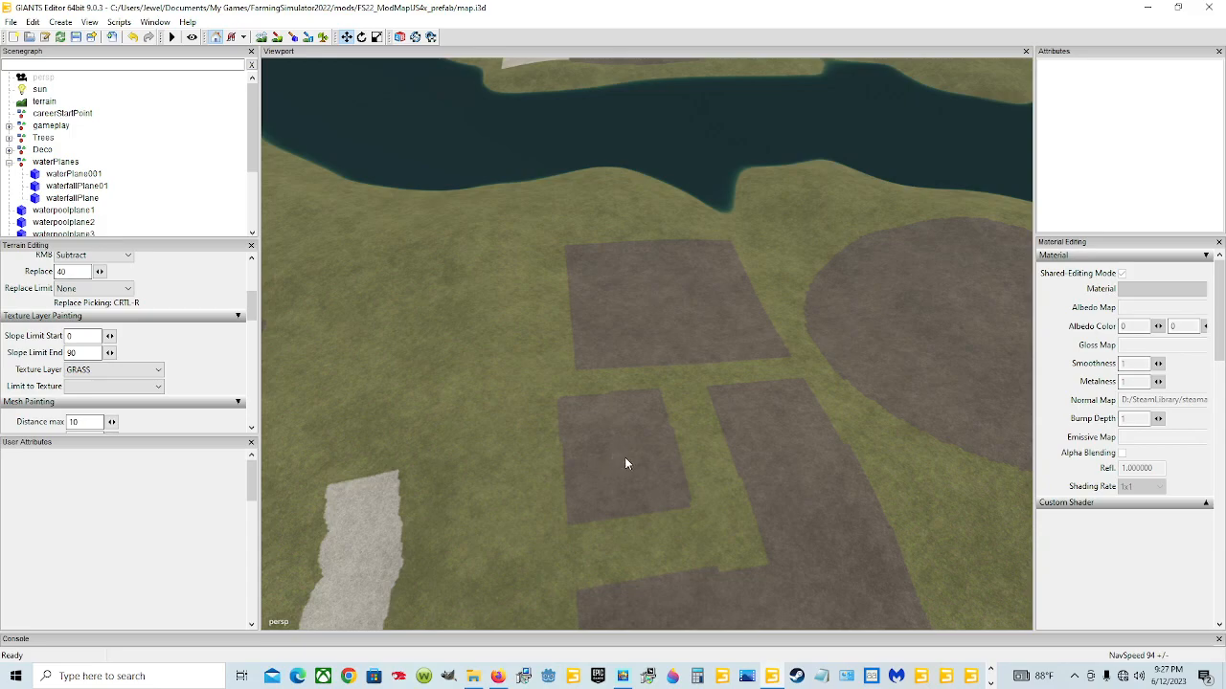
{"action": "left_click_drag", "start_coordinate": [642, 435], "coordinate": [680, 486], "text": "alt"}
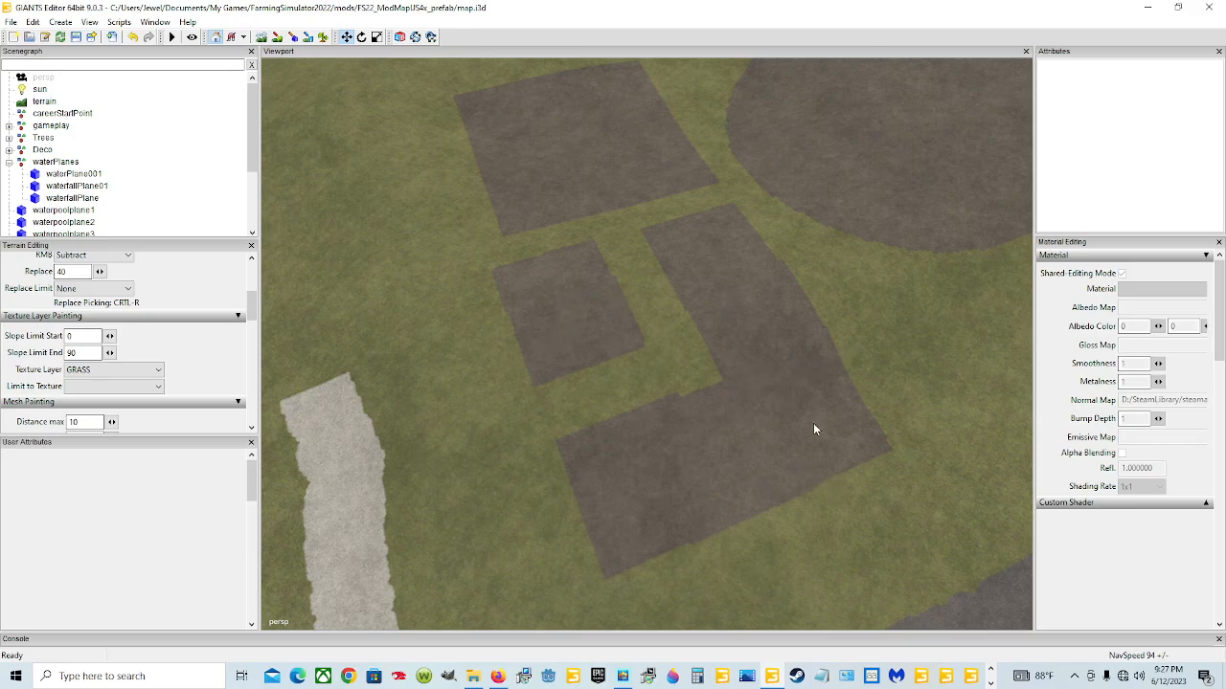
{"action": "right_click", "coordinate": [782, 443]}
{"action": "left_click_drag", "start_coordinate": [704, 438], "coordinate": [747, 404], "text": "alt"}
{"action": "scroll", "coordinate": [747, 404], "scroll_direction": "down", "scroll_amount": 4}
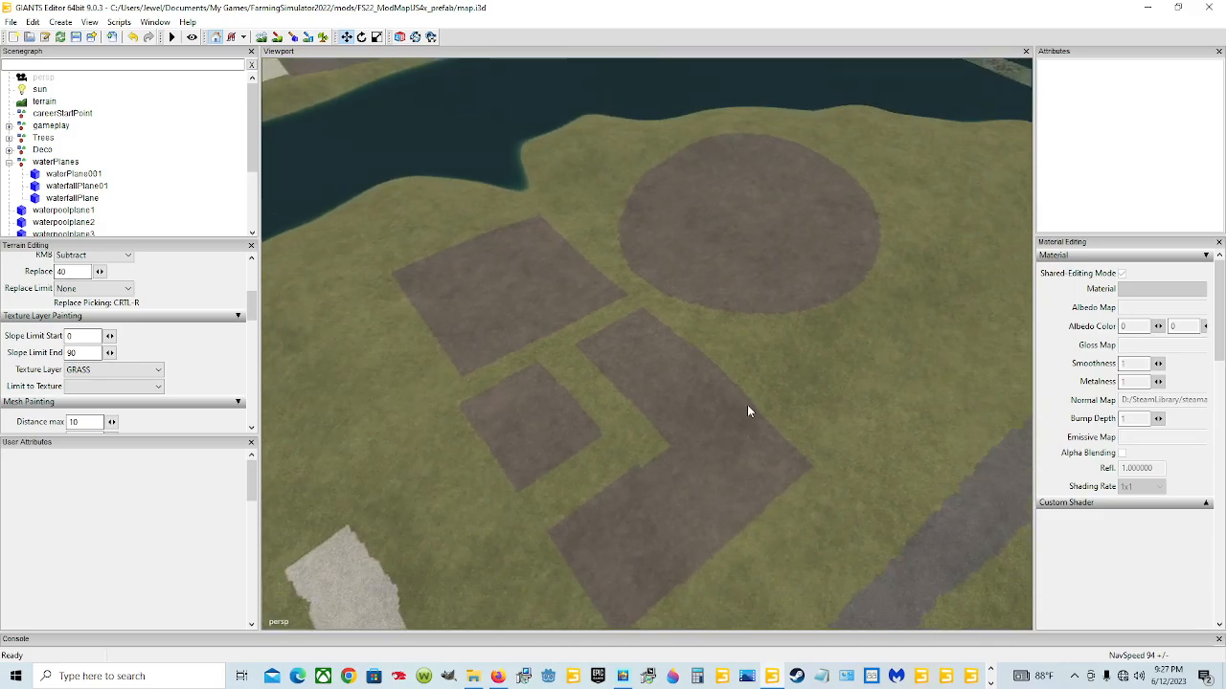
Examine the ground around the circular field, the end of the asphalt road and the shoreline up to the map edge
{"action": "scroll", "coordinate": [814, 423], "scroll_direction": "up", "scroll_amount": 5}
{"action": "left_click_drag", "start_coordinate": [725, 491], "coordinate": [575, 494], "text": "alt"}
{"action": "scroll", "coordinate": [811, 424], "scroll_direction": "up", "scroll_amount": 4}
{"action": "scroll", "coordinate": [640, 412], "scroll_direction": "down", "scroll_amount": 5}
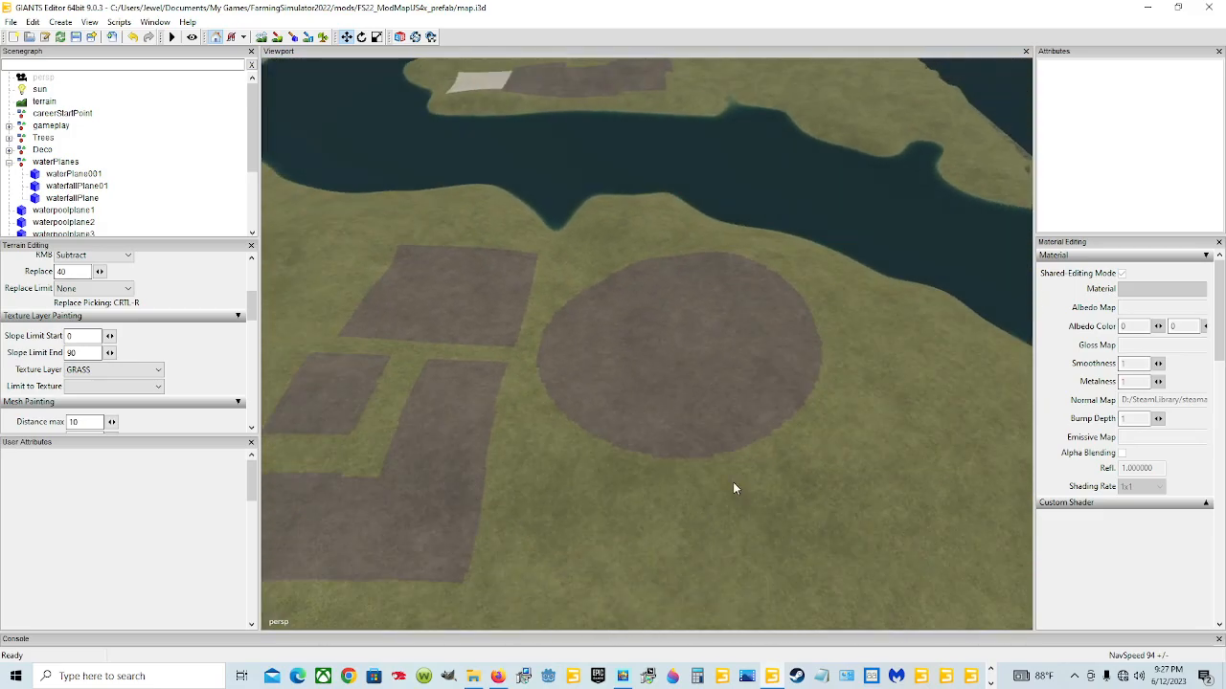
{"action": "scroll", "coordinate": [728, 493], "scroll_direction": "down", "scroll_amount": 5}
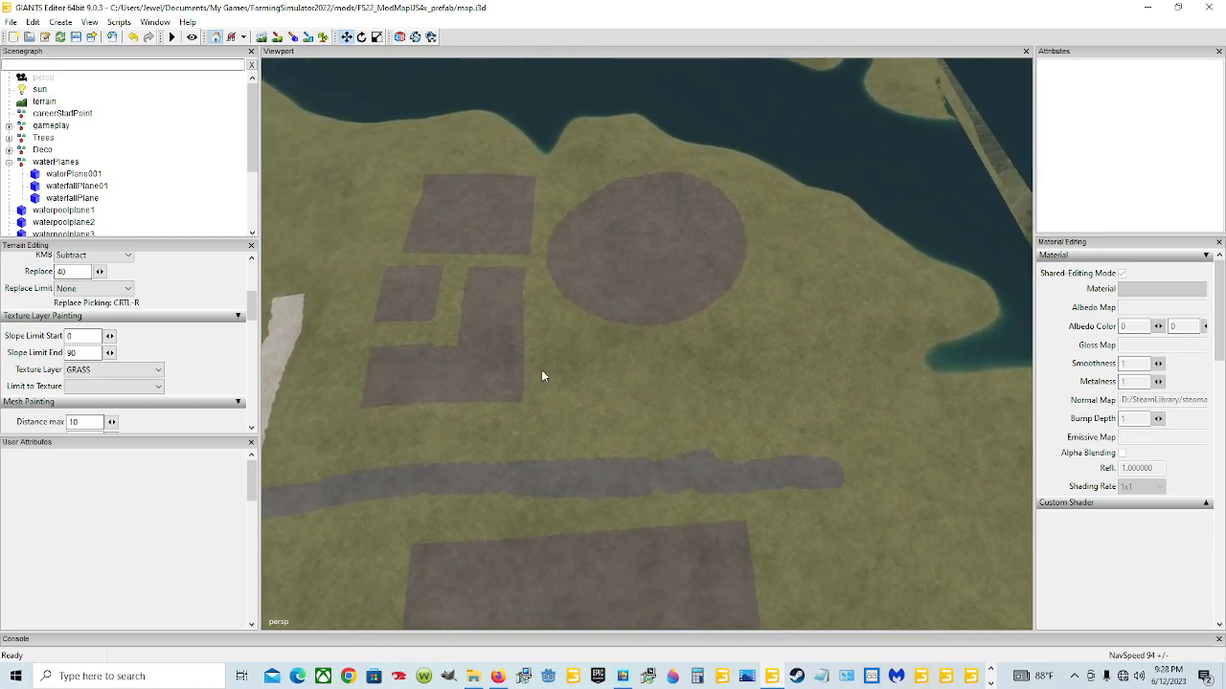
{"action": "left_click_drag", "start_coordinate": [541, 369], "coordinate": [521, 376], "text": "alt"}
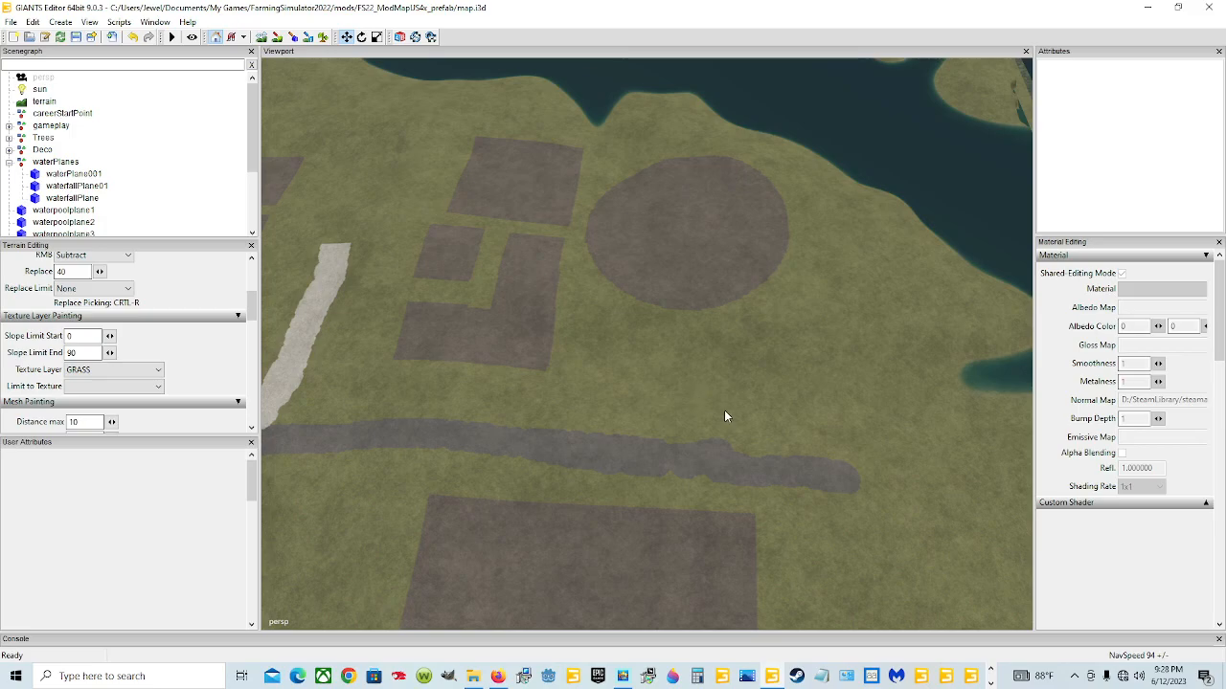
{"action": "left_click_drag", "start_coordinate": [725, 411], "coordinate": [779, 391], "text": "alt"}
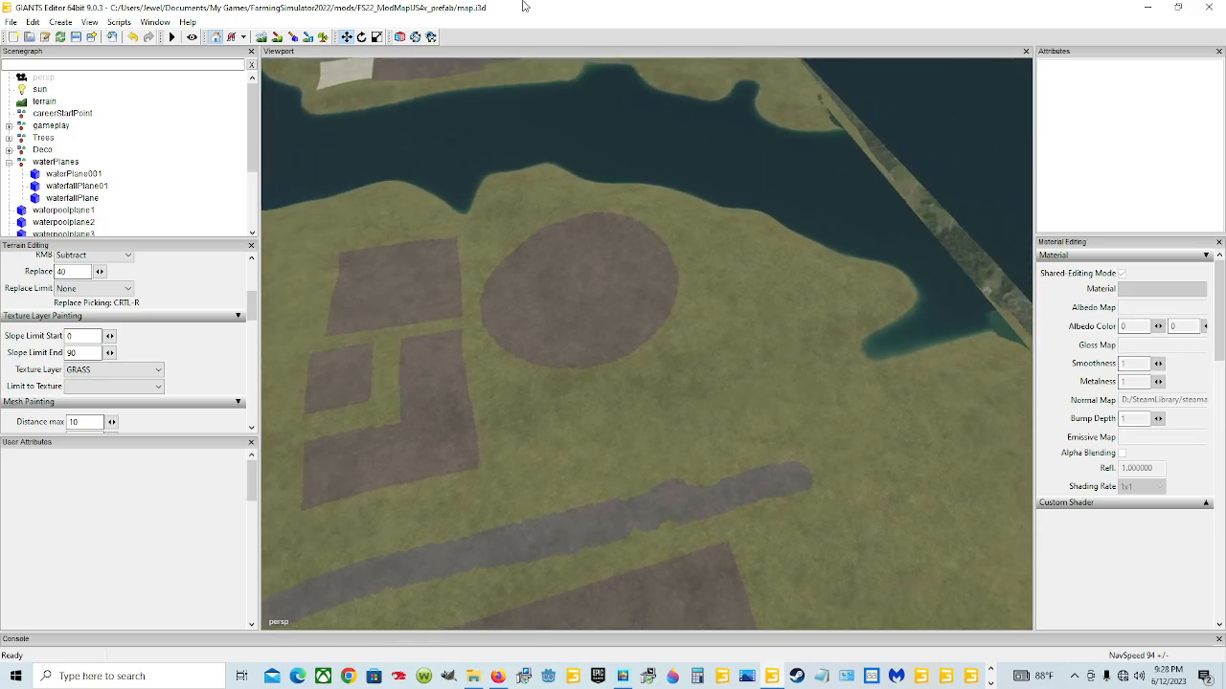
{"action": "left_click_drag", "start_coordinate": [625, 238], "coordinate": [758, 268], "text": "alt"}
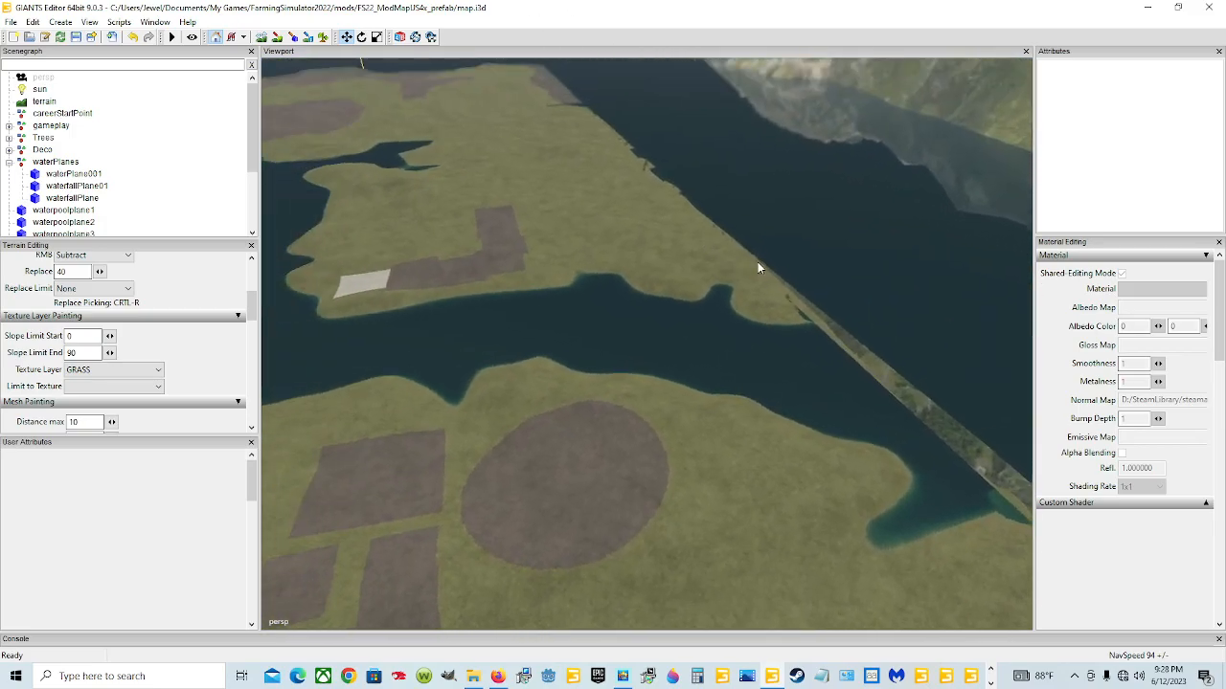
{"action": "left_click_drag", "start_coordinate": [547, 383], "coordinate": [731, 457], "text": "alt"}
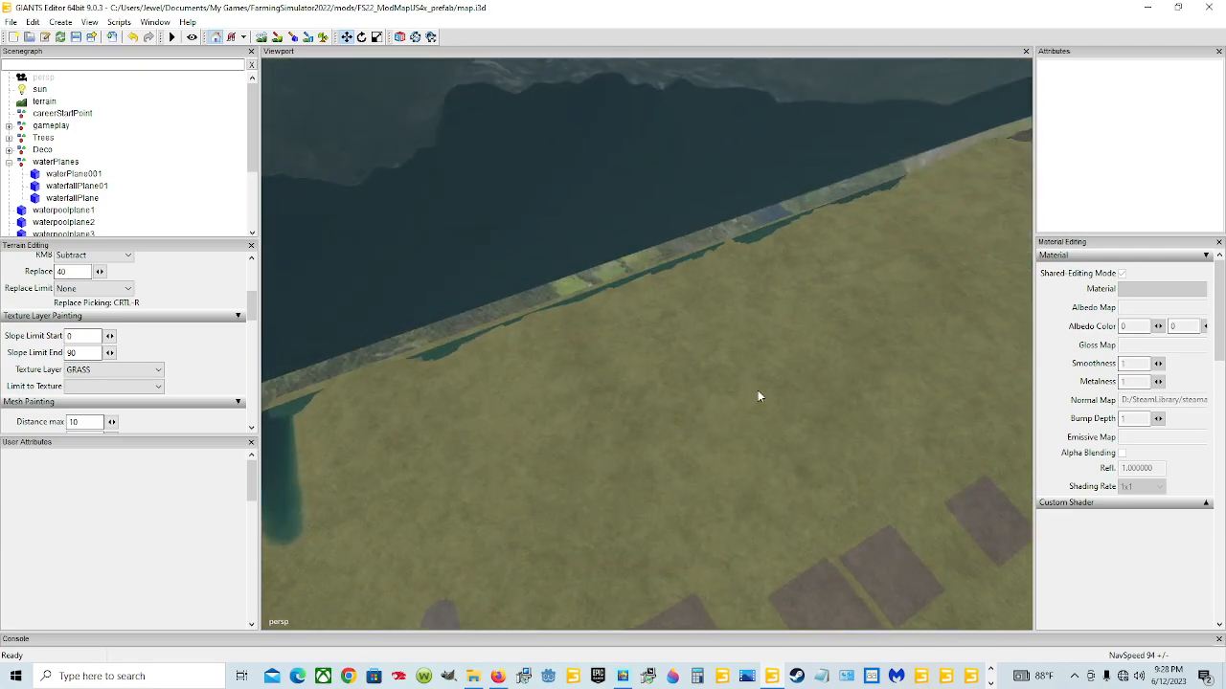
Sample ASPHALTALPINE and paint a road from the asphalt road's end past the circular field to the river, continuing on the opposite bank
{"action": "left_click_drag", "start_coordinate": [885, 373], "coordinate": [522, 403], "text": "alt"}
{"action": "scroll", "coordinate": [522, 403], "scroll_direction": "down", "scroll_amount": 4}
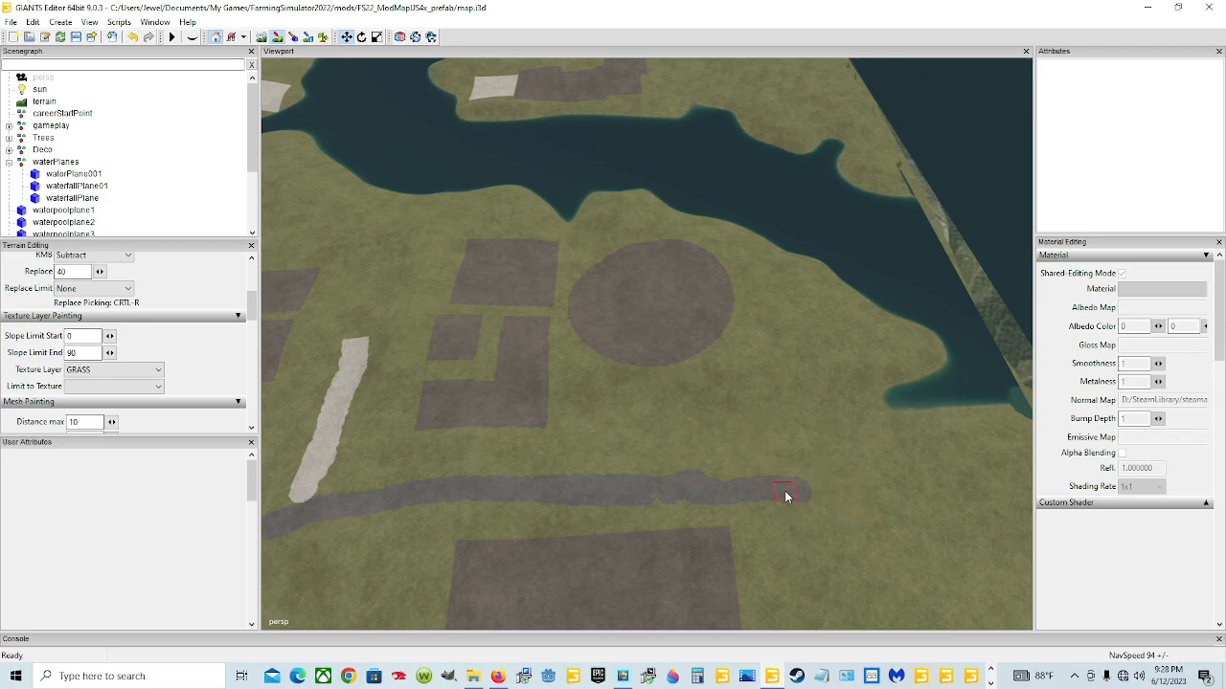
{"action": "key", "text": "ctrl+r"}
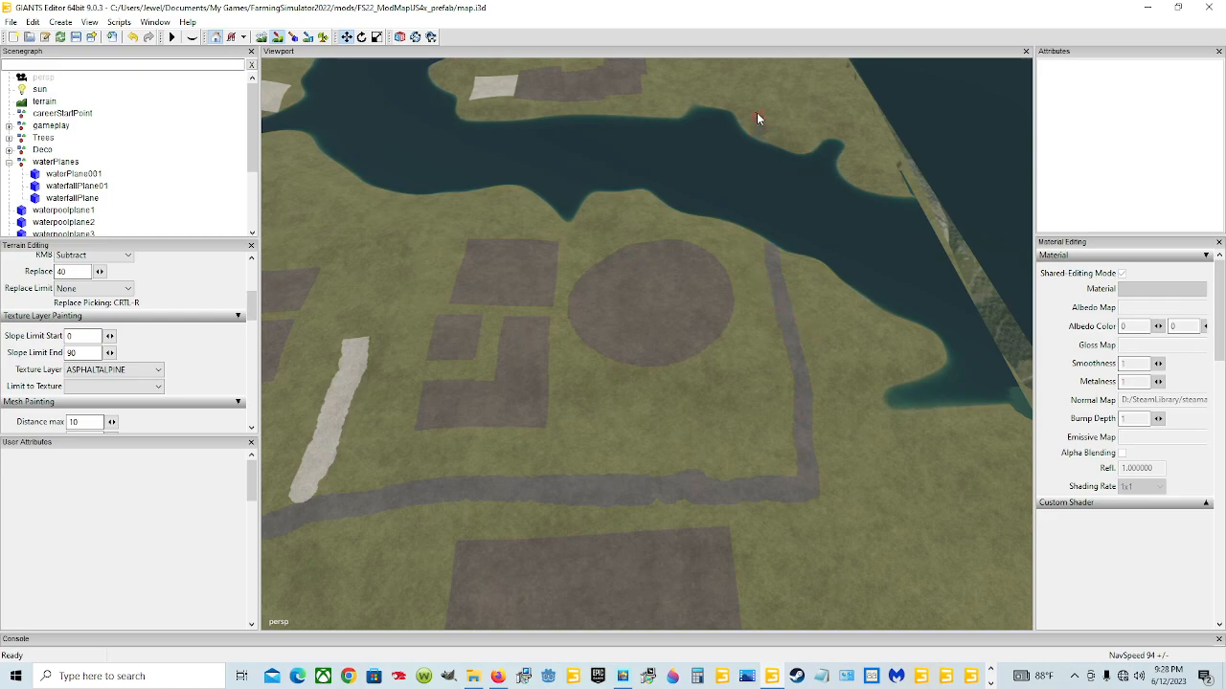
{"action": "left_click_drag", "start_coordinate": [762, 122], "coordinate": [755, 99]}
Sample GRASS and paint over the entire circular dirt field beside the new asphalt road
{"action": "scroll", "coordinate": [575, 302], "scroll_direction": "up", "scroll_amount": 10}
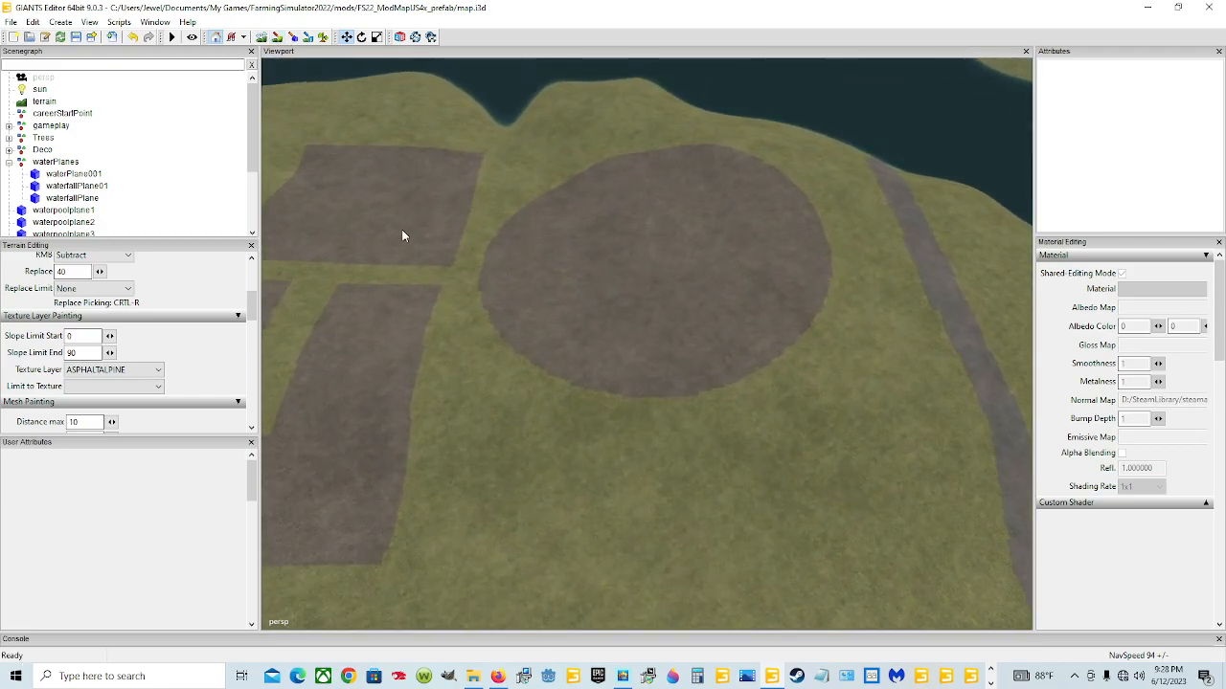
{"action": "right_click_drag", "start_coordinate": [541, 309], "coordinate": [594, 339]}
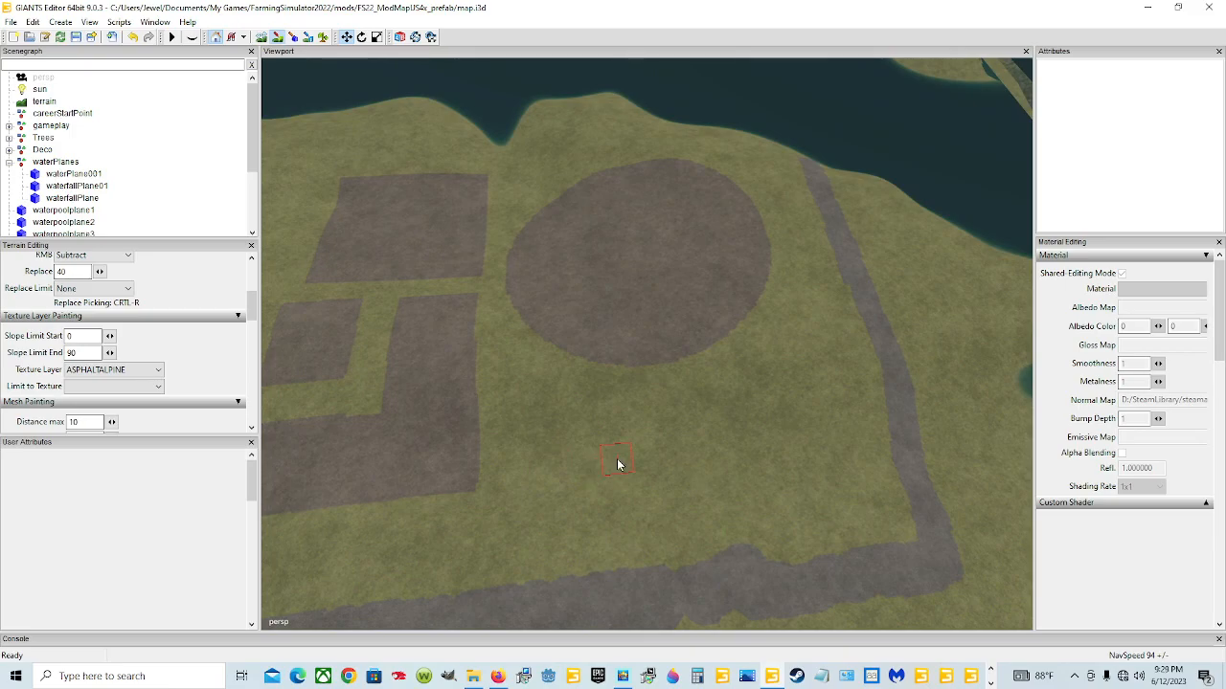
{"action": "key", "text": "ctrl+r"}
{"action": "mouse_move", "coordinate": [593, 341]}
{"action": "left_mouse_down"}
{"action": "mouse_move", "coordinate": [717, 329]}
{"action": "mouse_move", "coordinate": [756, 259]}
{"action": "mouse_move", "coordinate": [675, 164]}
{"action": "left_mouse_up"}
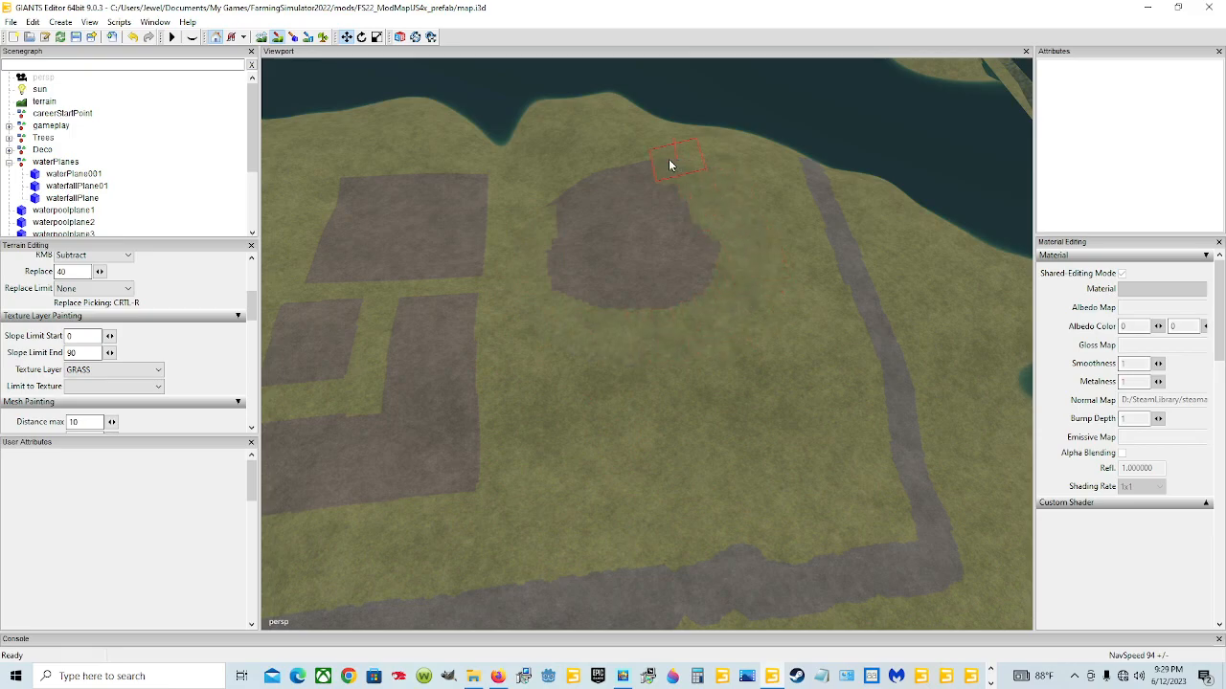
{"action": "mouse_move", "coordinate": [576, 231]}
{"action": "left_mouse_down"}
{"action": "mouse_move", "coordinate": [591, 322]}
{"action": "mouse_move", "coordinate": [679, 258]}
{"action": "mouse_move", "coordinate": [609, 237]}
{"action": "mouse_move", "coordinate": [607, 196]}
{"action": "mouse_move", "coordinate": [701, 265]}
{"action": "left_mouse_up"}
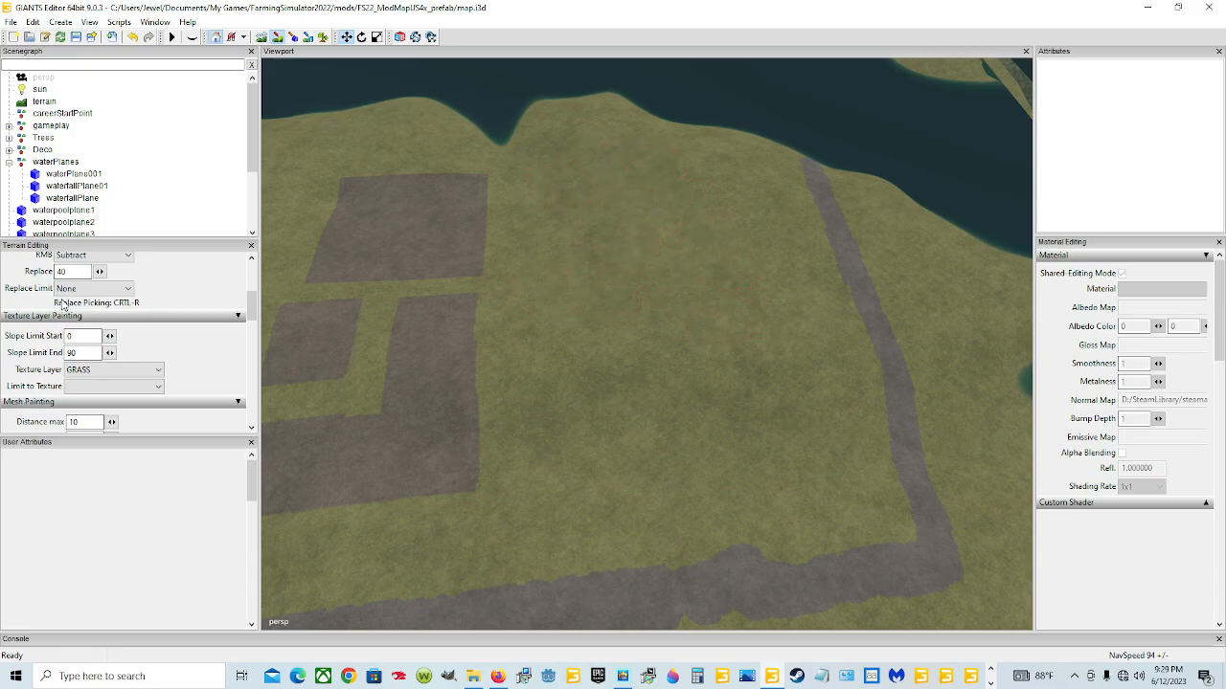
Change the terrain brush type to Round and enlarge its radius to the size of a circular field
{"action": "scroll", "coordinate": [158, 302], "scroll_direction": "up", "scroll_amount": 3}
{"action": "left_click", "coordinate": [113, 325]}
{"action": "left_click", "coordinate": [100, 339]}
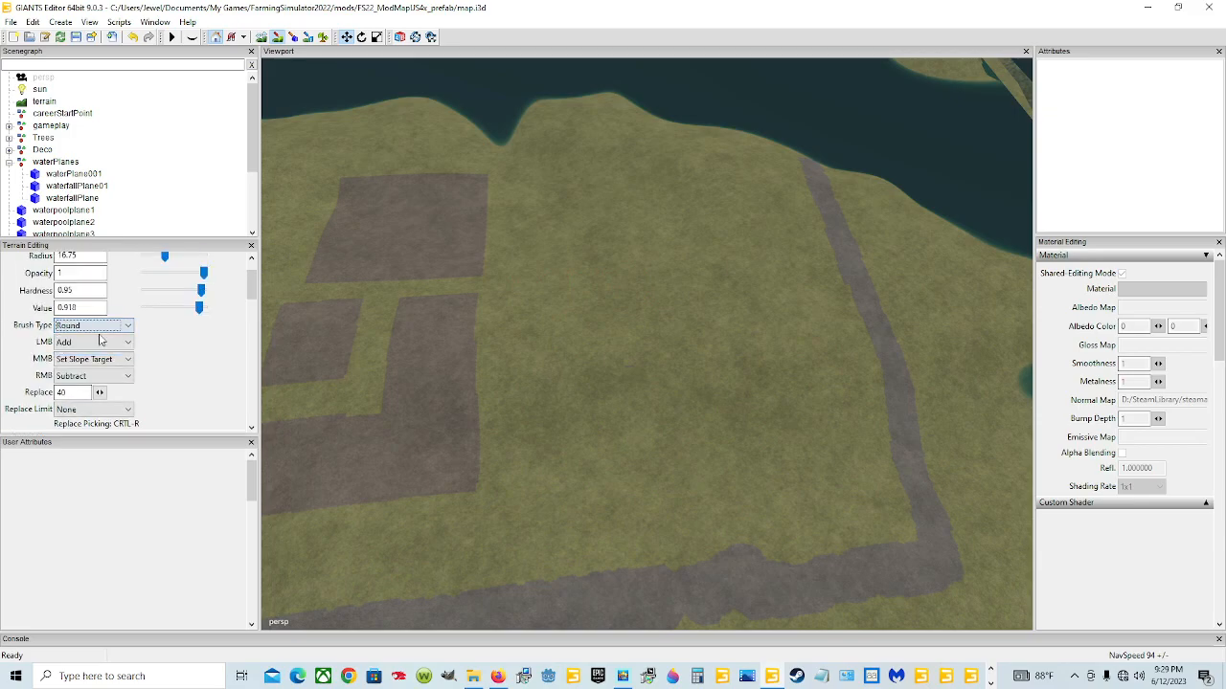
{"action": "scroll", "coordinate": [670, 293], "scroll_direction": "up", "scroll_amount": 15}
{"action": "scroll", "coordinate": [685, 318], "scroll_direction": "up", "scroll_amount": 15}
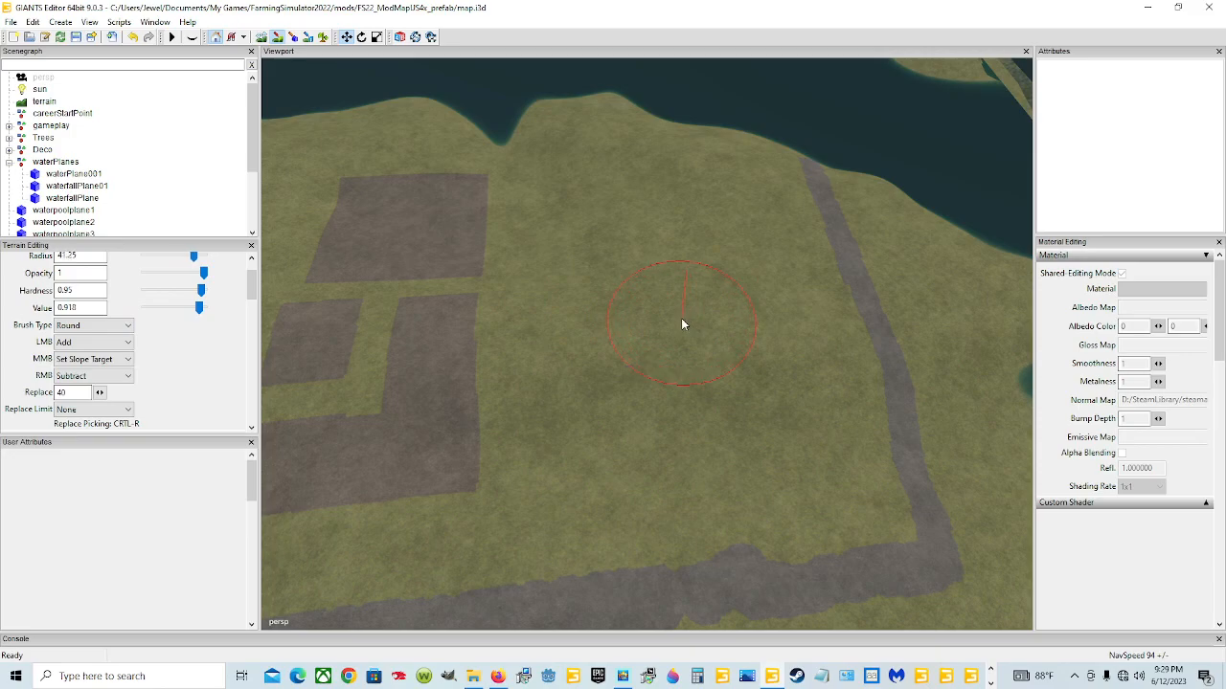
{"action": "scroll", "coordinate": [681, 312], "scroll_direction": "up", "scroll_amount": 10}
{"action": "scroll", "coordinate": [676, 302], "scroll_direction": "up", "scroll_amount": 6}
{"action": "scroll", "coordinate": [688, 298], "scroll_direction": "up", "scroll_amount": 2}
{"action": "scroll", "coordinate": [676, 246], "scroll_direction": "up", "scroll_amount": 2}
Set the texture layer to DIRT and stamp one round field between the brown plots and the new asphalt road
{"action": "scroll", "coordinate": [413, 225], "scroll_direction": "down", "scroll_amount": 16}
{"action": "scroll", "coordinate": [222, 365], "scroll_direction": "down", "scroll_amount": 5}
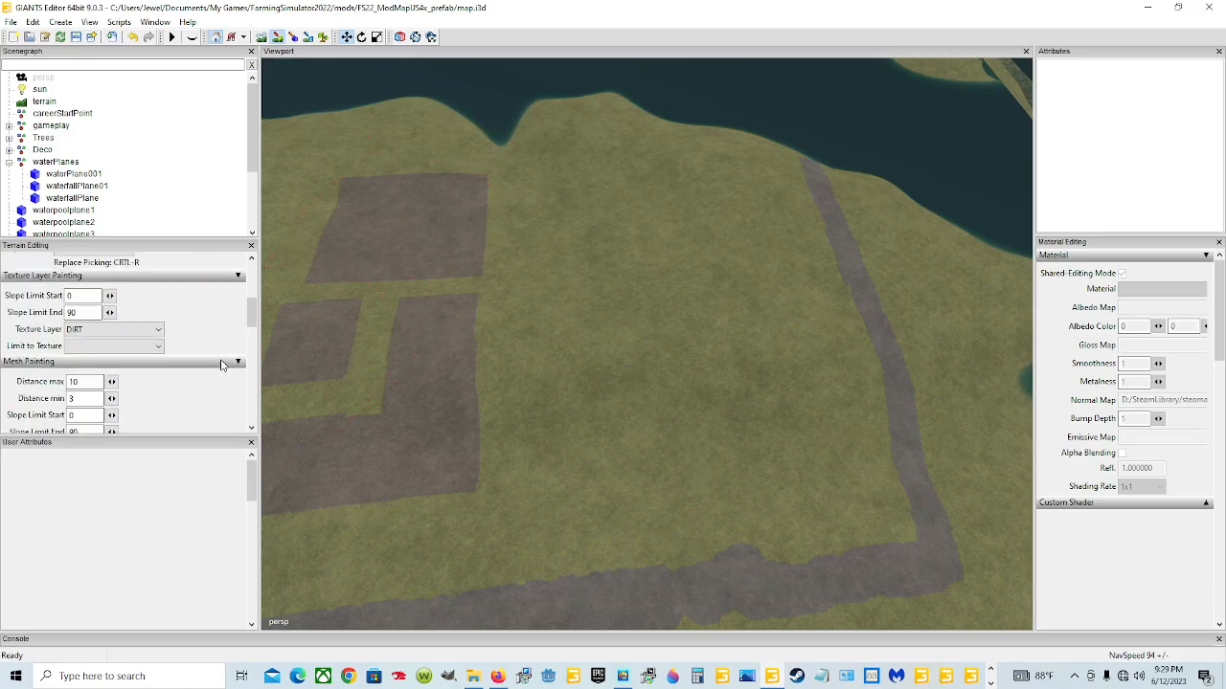
{"action": "scroll", "coordinate": [666, 290], "scroll_direction": "up", "scroll_amount": 5}
{"action": "left_click", "coordinate": [671, 261]}
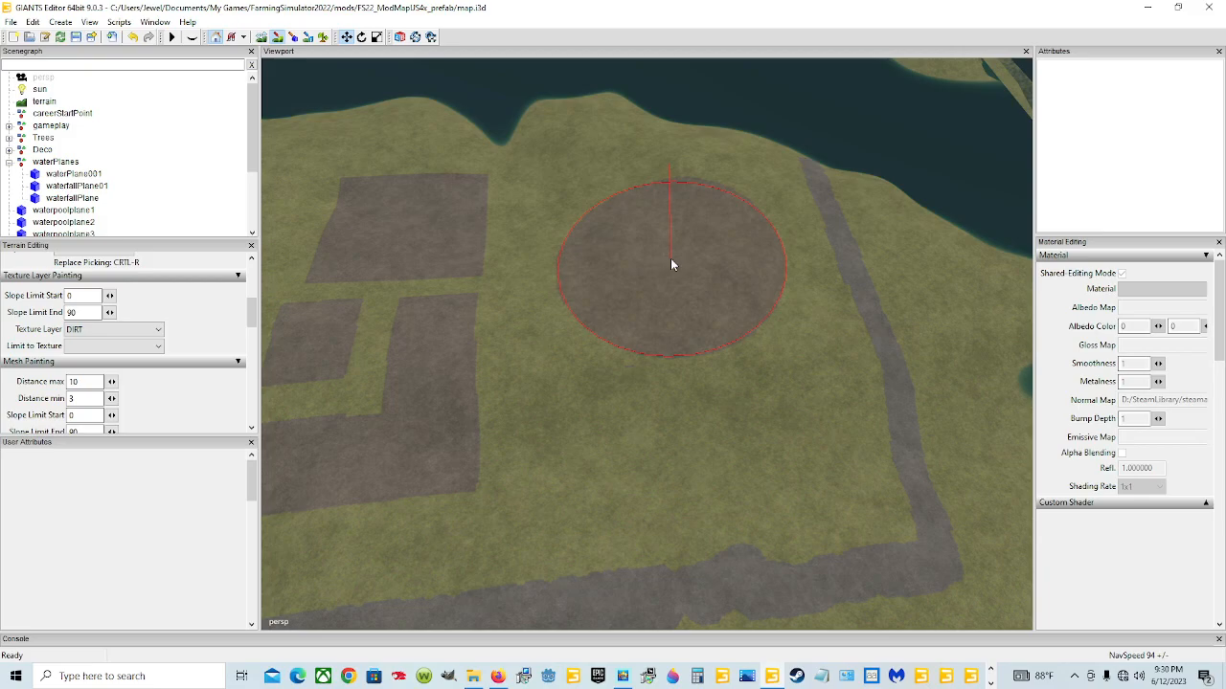
Stop painting and review the new round field, the road crossing towards the far bank and the neighbouring plots and gravel strips
{"action": "left_click", "coordinate": [277, 41]}
{"action": "mouse_move", "coordinate": [575, 445]}
{"action": "left_mouse_down", "text": "alt"}
{"action": "mouse_move", "coordinate": [683, 466]}
{"action": "mouse_move", "coordinate": [751, 410]}
{"action": "mouse_move", "coordinate": [723, 327]}
{"action": "mouse_move", "coordinate": [528, 306]}
{"action": "left_mouse_up", "text": "alt"}
{"action": "scroll", "coordinate": [712, 436], "scroll_direction": "up", "scroll_amount": 3}
{"action": "scroll", "coordinate": [751, 410], "scroll_direction": "up", "scroll_amount": 3}
{"action": "scroll", "coordinate": [718, 327], "scroll_direction": "up", "scroll_amount": 3}
{"action": "left_click_drag", "start_coordinate": [707, 337], "coordinate": [605, 307], "text": "alt"}
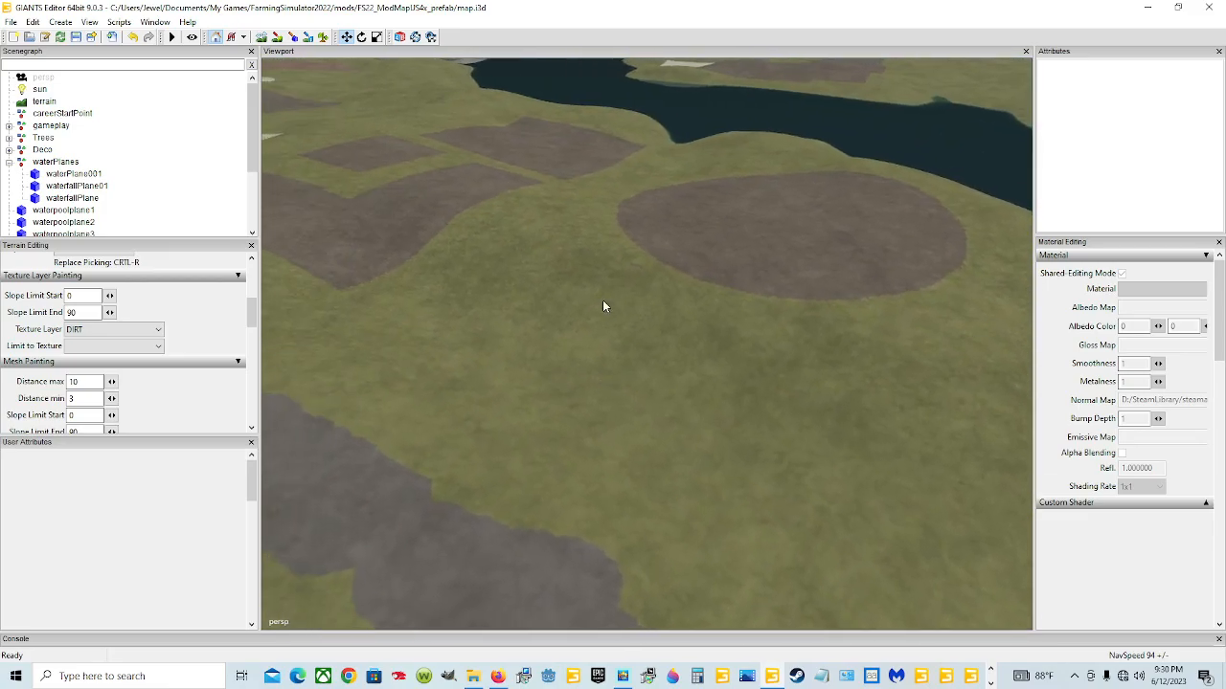
{"action": "left_click_drag", "start_coordinate": [750, 388], "coordinate": [692, 445], "text": "alt"}
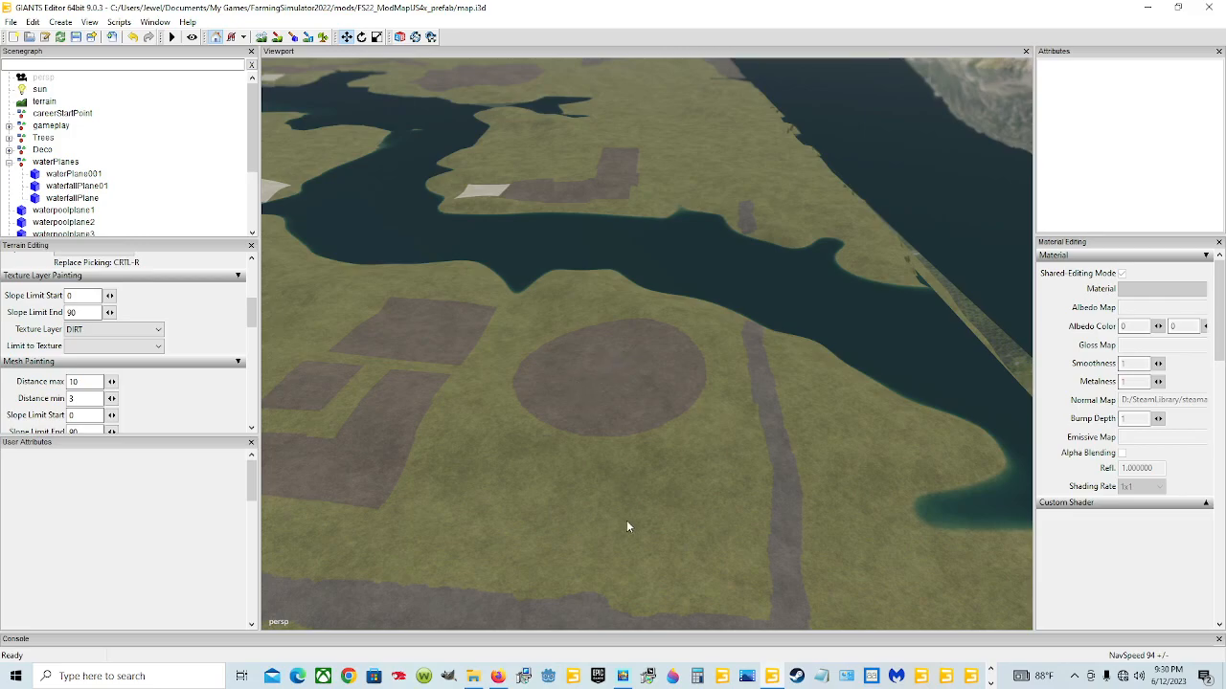
{"action": "left_click_drag", "start_coordinate": [655, 535], "coordinate": [669, 501], "text": "alt"}
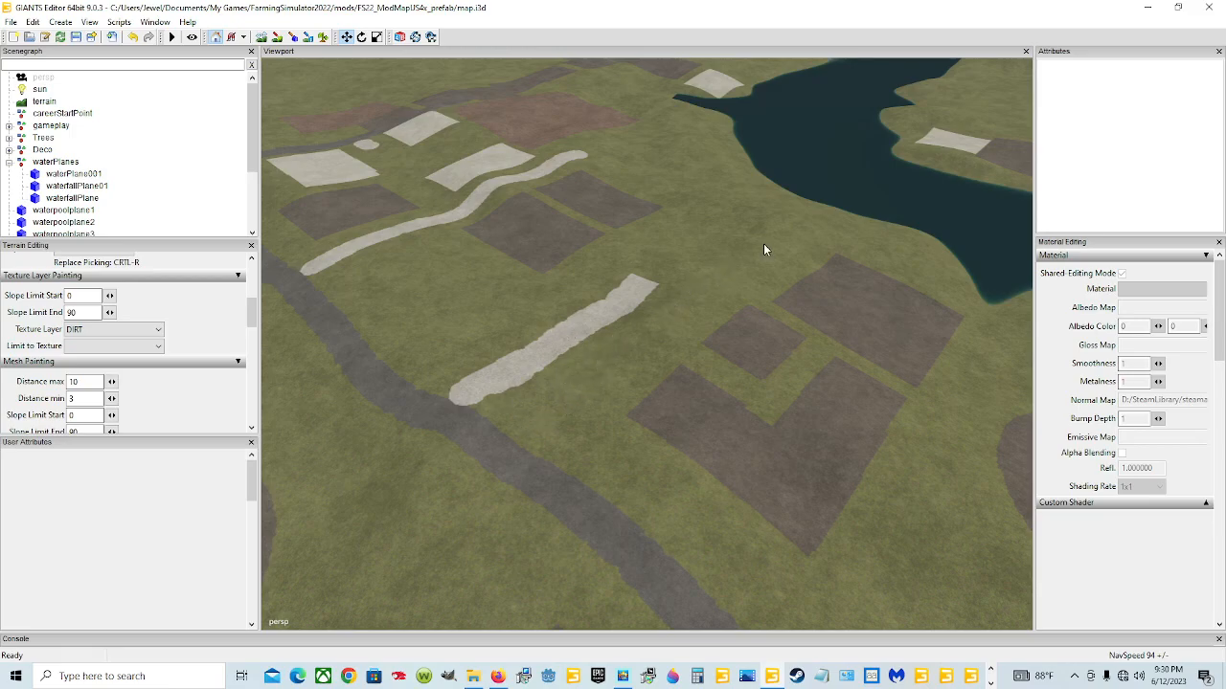
{"action": "left_click_drag", "start_coordinate": [764, 342], "coordinate": [855, 421], "text": "alt"}
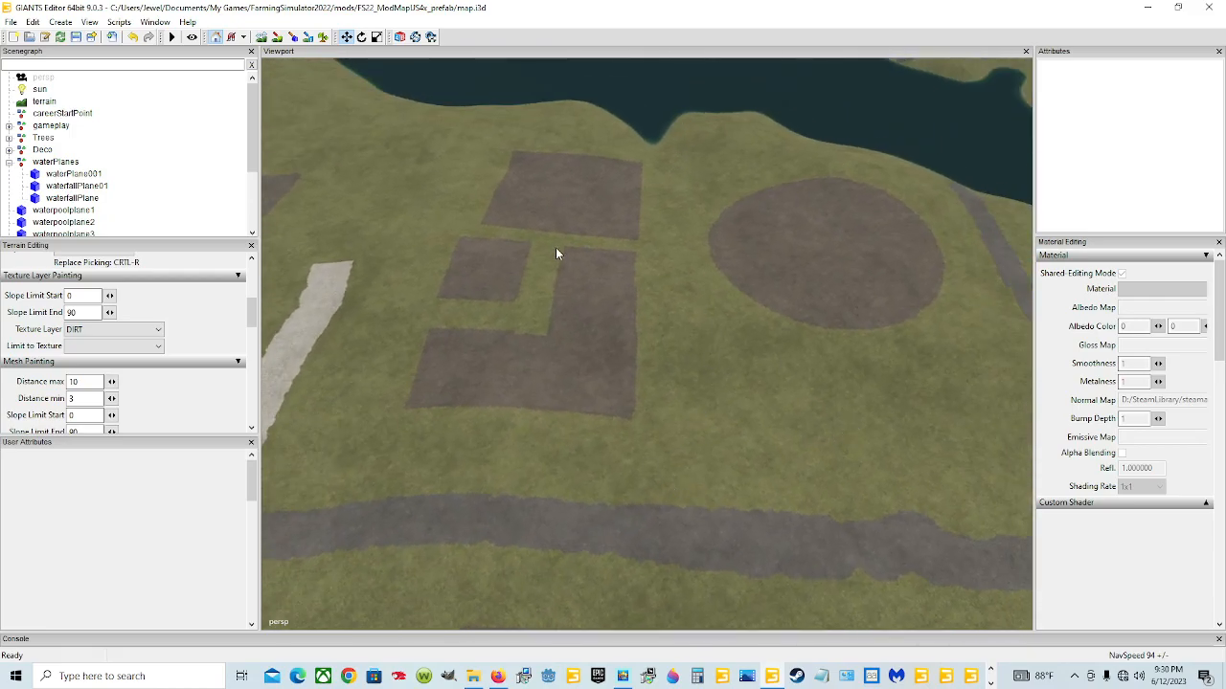
Reactivate terrain painting above the asphalt road's corner and change the brush type from Round to Square
{"action": "left_click_drag", "start_coordinate": [520, 383], "coordinate": [451, 150], "text": "alt"}
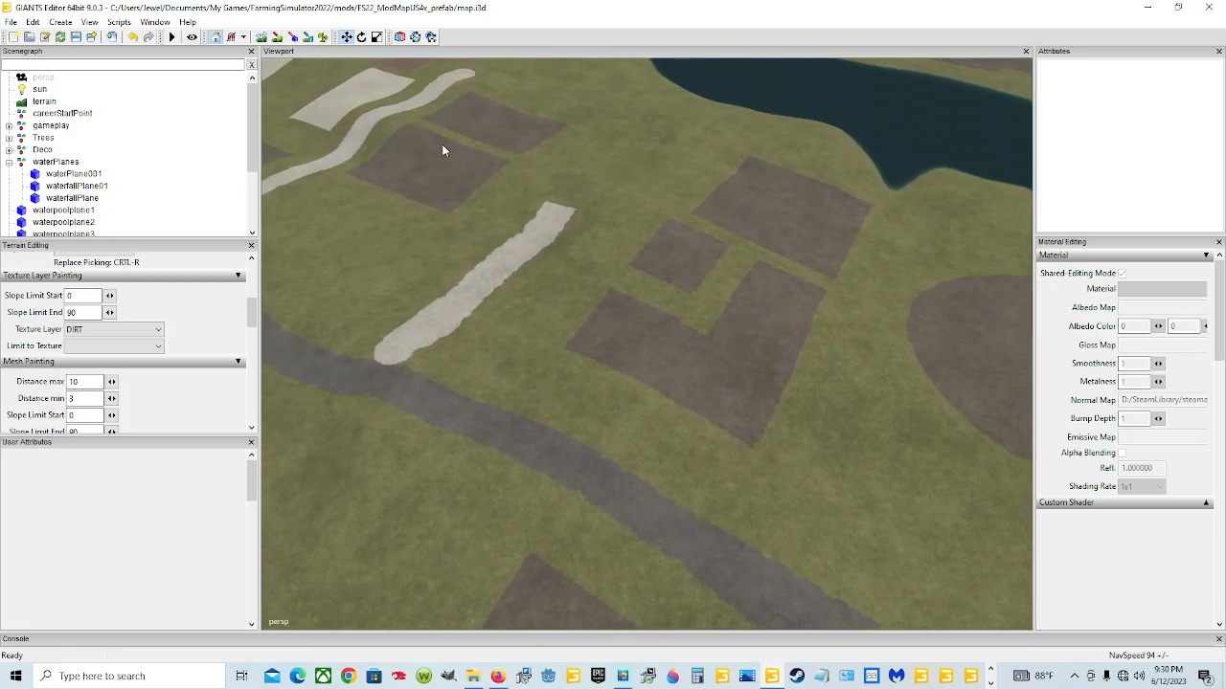
{"action": "left_click_drag", "start_coordinate": [842, 276], "coordinate": [906, 325], "text": "alt"}
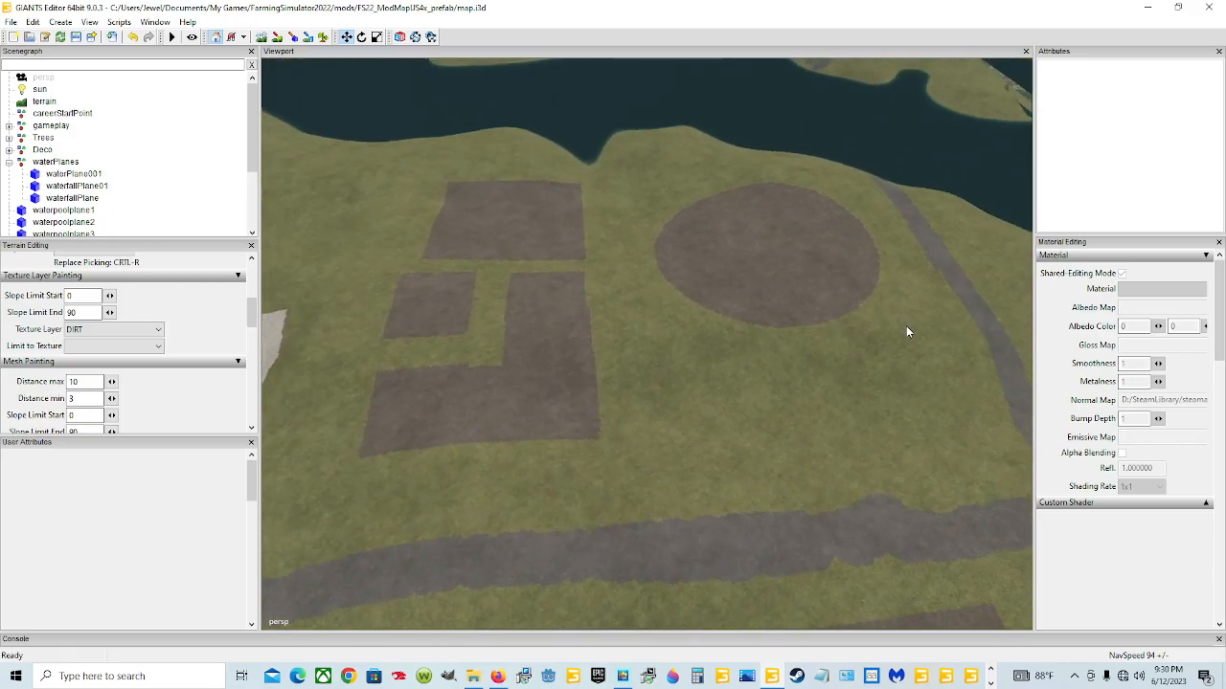
{"action": "left_click_drag", "start_coordinate": [788, 410], "coordinate": [732, 349], "text": "alt"}
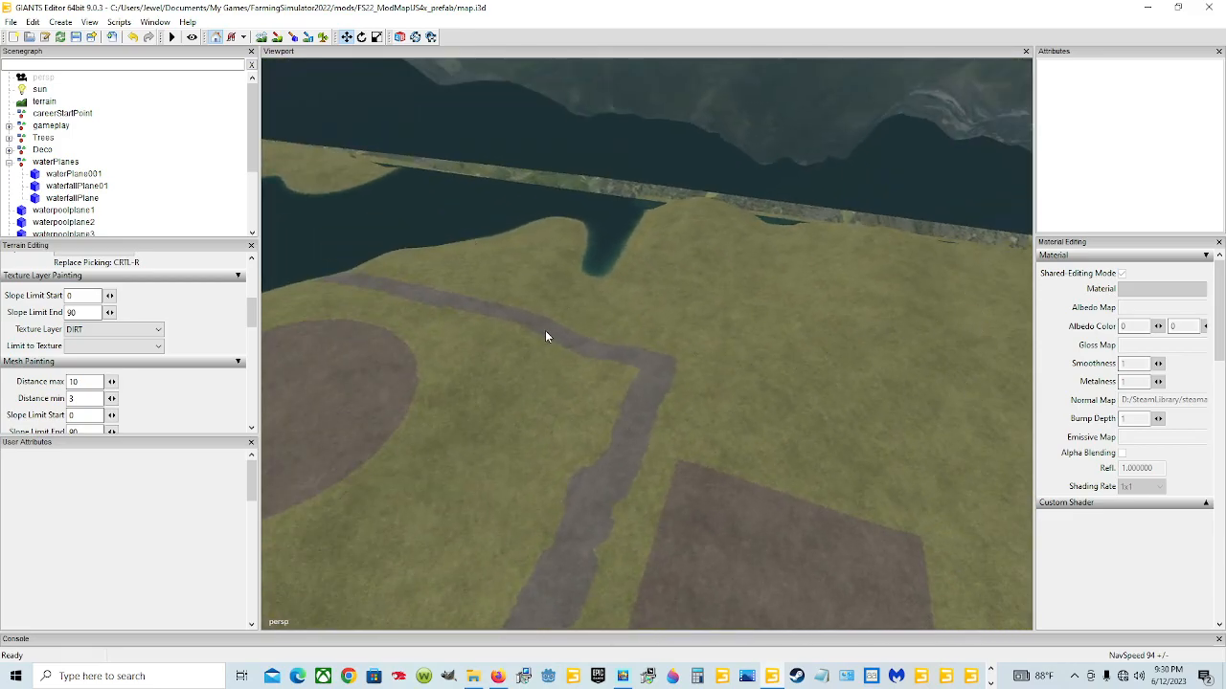
{"action": "left_click_drag", "start_coordinate": [661, 387], "coordinate": [632, 354], "text": "alt"}
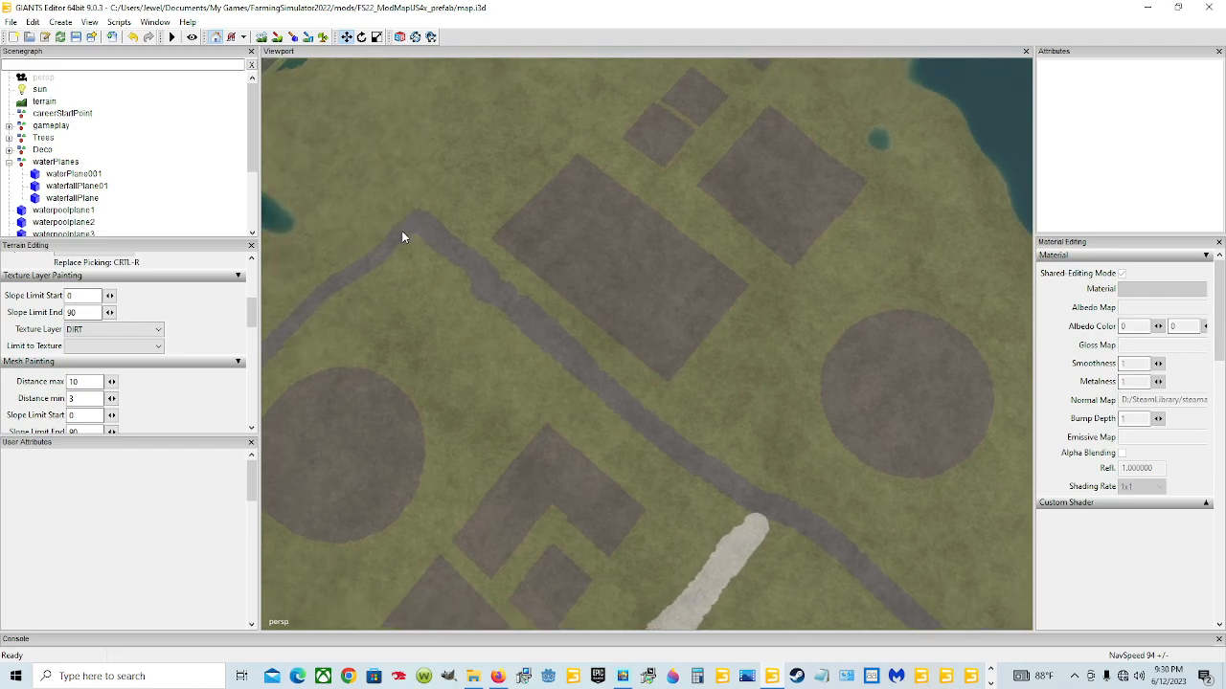
{"action": "left_click", "coordinate": [278, 37]}
{"action": "scroll", "coordinate": [189, 316], "scroll_direction": "up", "scroll_amount": 2}
{"action": "scroll", "coordinate": [188, 312], "scroll_direction": "up", "scroll_amount": 6}
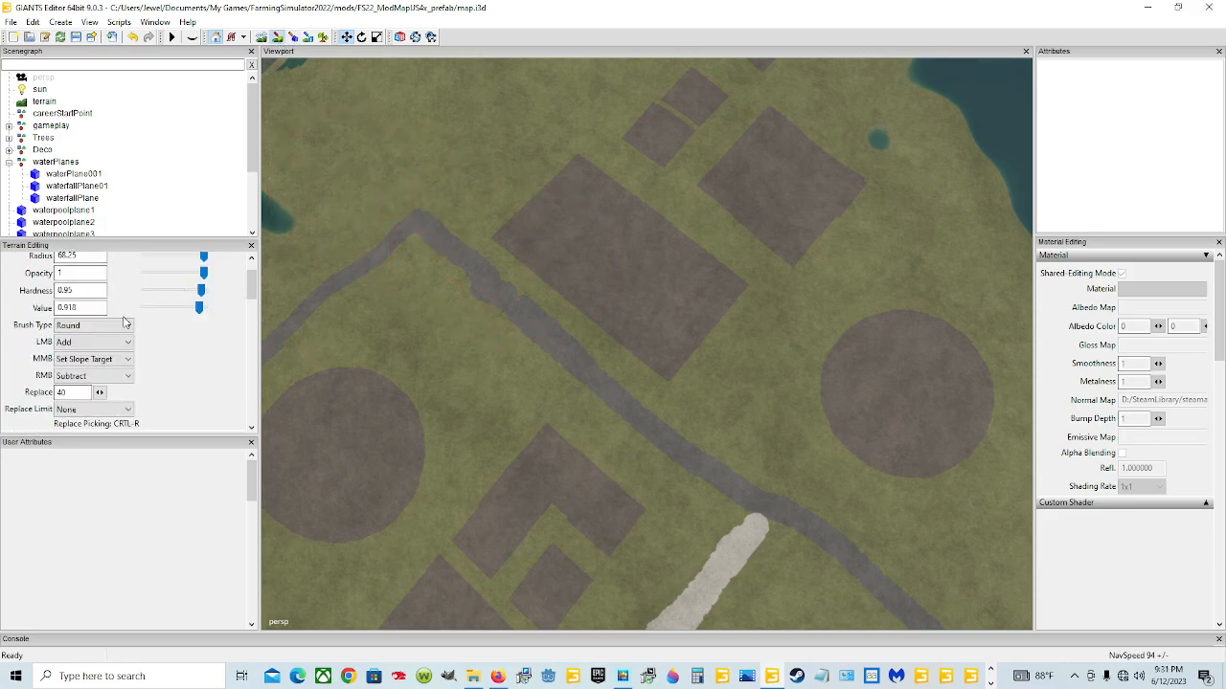
{"action": "left_click", "coordinate": [96, 326]}
{"action": "left_click", "coordinate": [100, 350]}
Set the brush radius to 10 and widen the asphalt road's uneven stretch beside the large rectangular field
{"action": "scroll", "coordinate": [197, 354], "scroll_direction": "up", "scroll_amount": 2}
{"action": "left_click", "coordinate": [80, 296]}
{"action": "double_click", "coordinate": [80, 297]}
{"action": "type", "text": "8.75"}
{"action": "scroll", "coordinate": [476, 264], "scroll_direction": "up", "scroll_amount": 3, "text": "ctrl"}
{"action": "scroll", "coordinate": [476, 265], "scroll_direction": "down", "scroll_amount": 2, "text": "ctrl"}
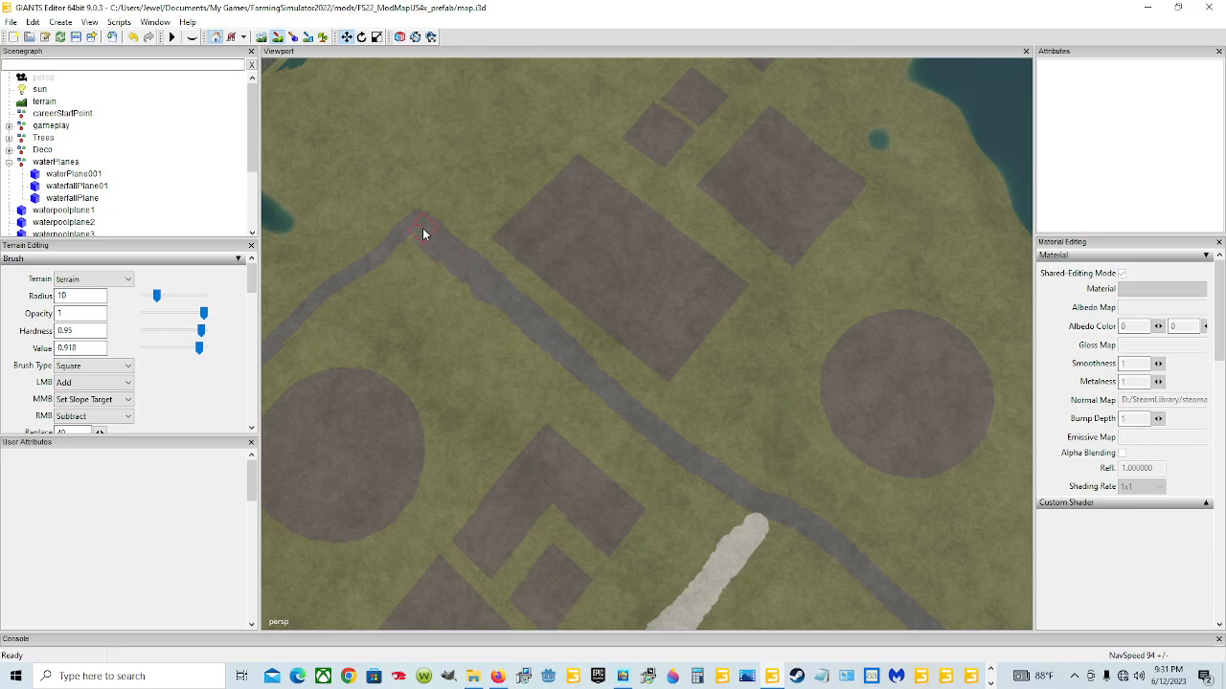
{"action": "left_click", "coordinate": [278, 40]}
Paint an asphalt road from the corner junction past the large rectangular field, along the small plots to the pond, with a short side spur
{"action": "mouse_move", "coordinate": [626, 348]}
{"action": "left_mouse_down", "text": "alt"}
{"action": "mouse_move", "coordinate": [519, 257]}
{"action": "mouse_move", "coordinate": [510, 341]}
{"action": "mouse_move", "coordinate": [559, 442]}
{"action": "mouse_move", "coordinate": [751, 276]}
{"action": "mouse_move", "coordinate": [693, 432]}
{"action": "mouse_move", "coordinate": [755, 304]}
{"action": "mouse_move", "coordinate": [716, 412]}
{"action": "left_mouse_up", "text": "alt"}
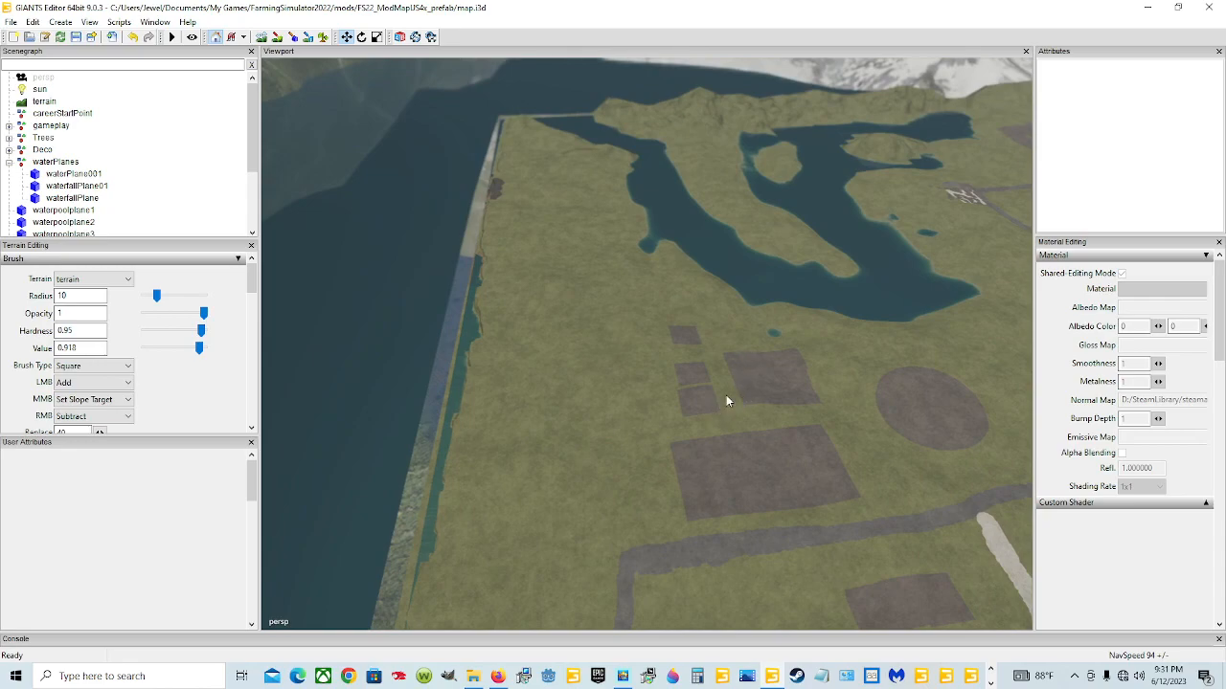
{"action": "left_click", "coordinate": [275, 40]}
{"action": "left_click_drag", "start_coordinate": [623, 542], "coordinate": [617, 493]}
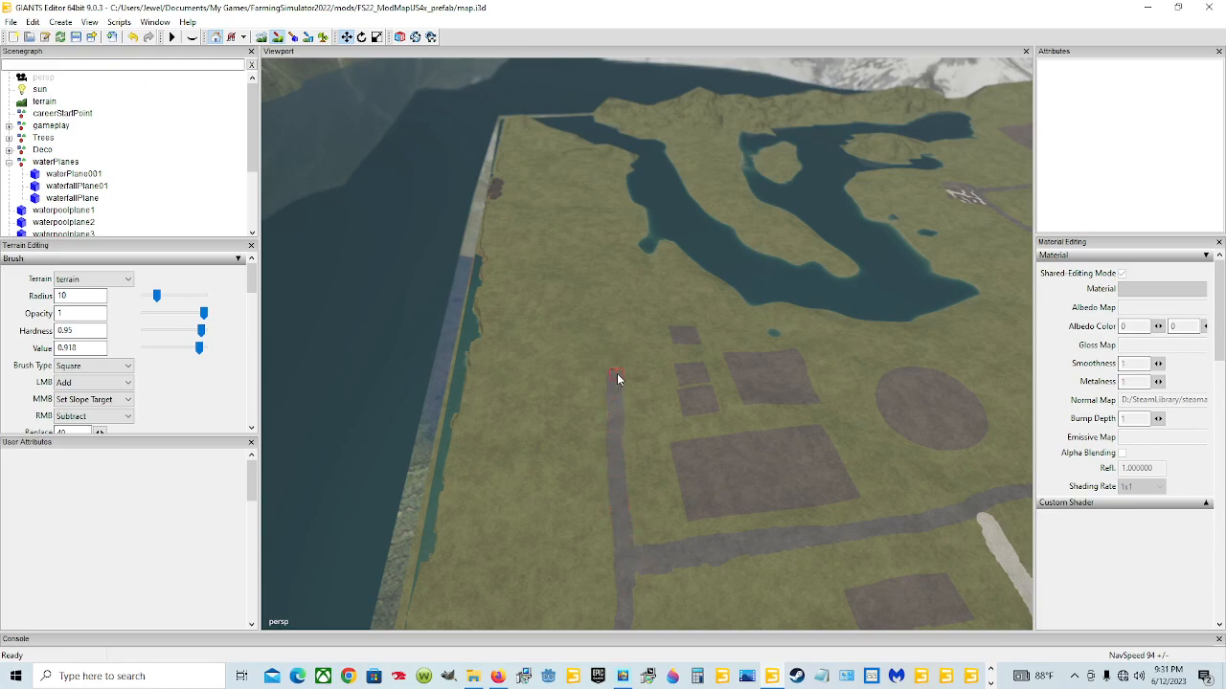
{"action": "left_click_drag", "start_coordinate": [617, 374], "coordinate": [618, 369]}
{"action": "left_click_drag", "start_coordinate": [834, 337], "coordinate": [800, 338]}
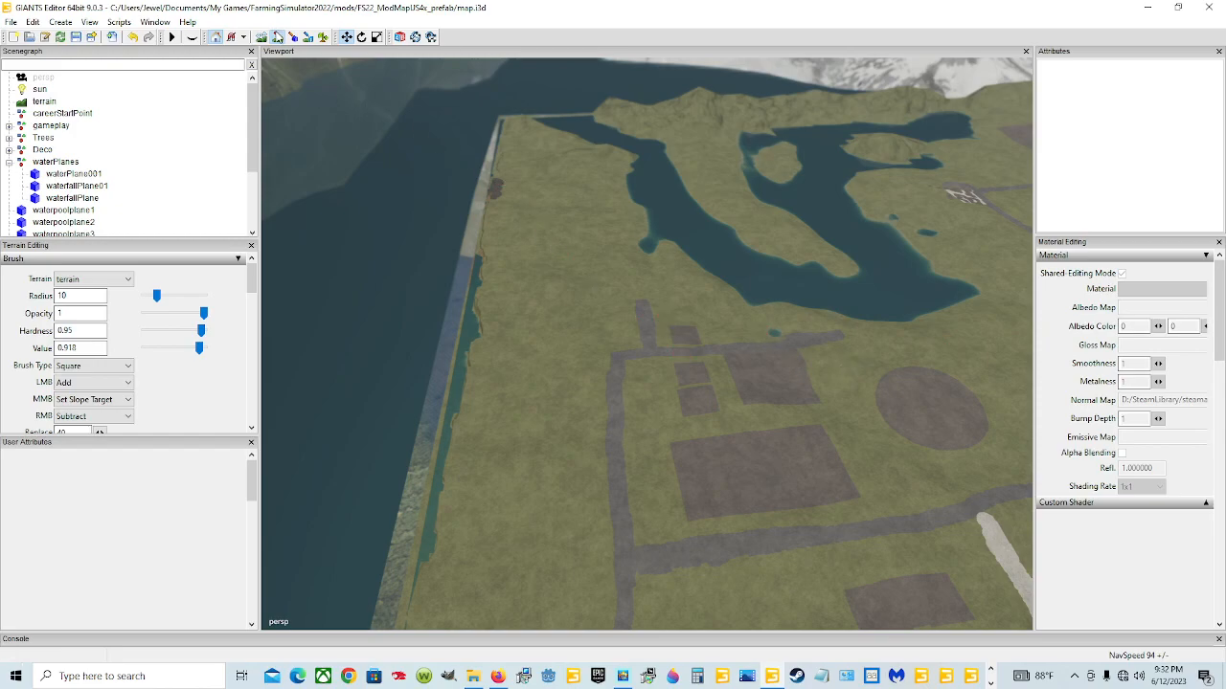
Resume terrain painting near the round field by the river and reduce the square brush's radius to 2.5
{"action": "left_click_drag", "start_coordinate": [633, 401], "coordinate": [677, 469], "text": "alt"}
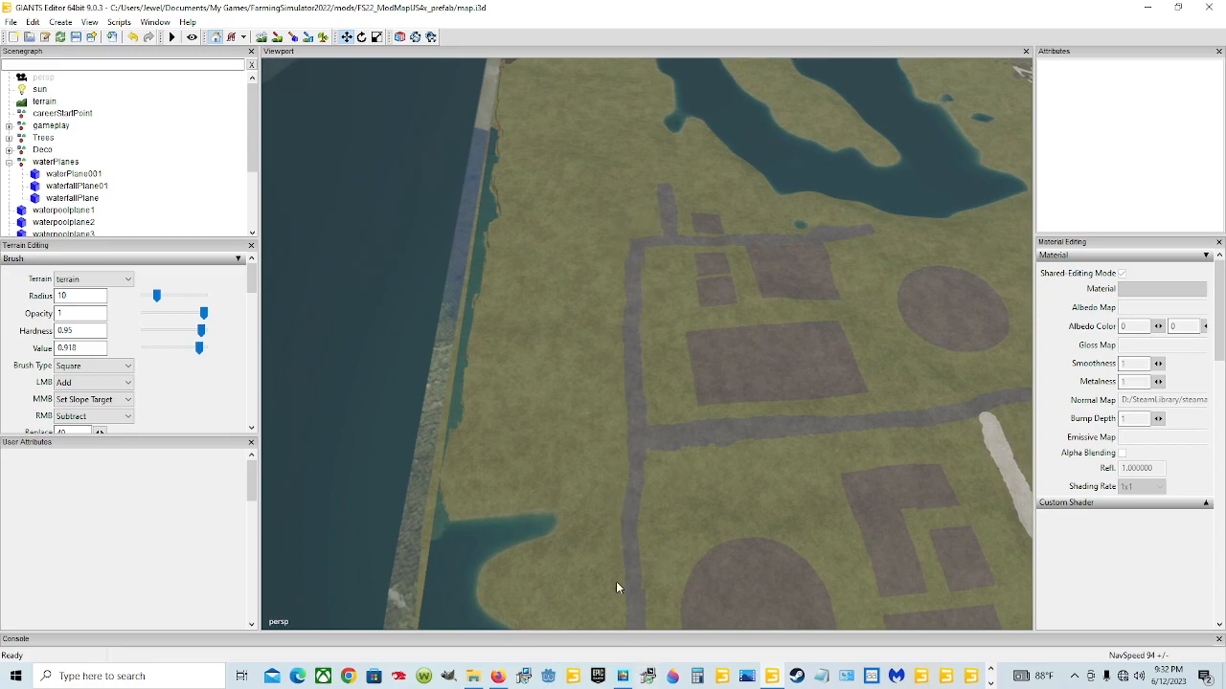
{"action": "left_click_drag", "start_coordinate": [773, 450], "coordinate": [787, 541], "text": "alt"}
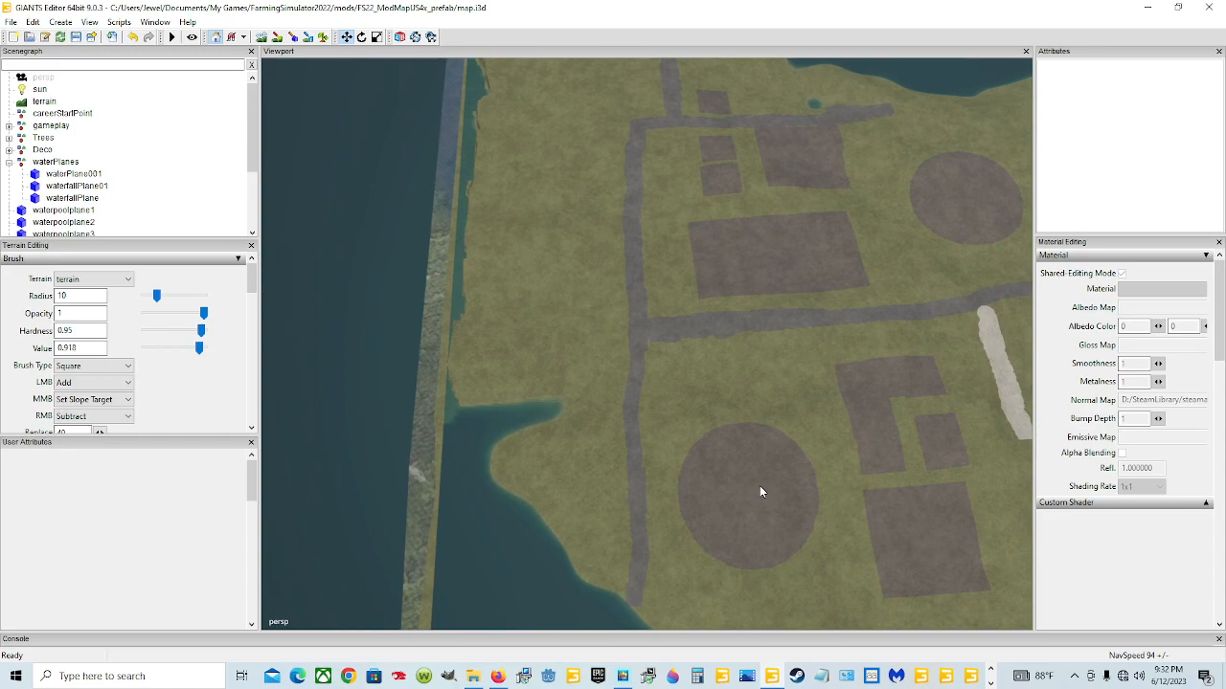
{"action": "left_click_drag", "start_coordinate": [683, 508], "coordinate": [767, 358], "text": "alt"}
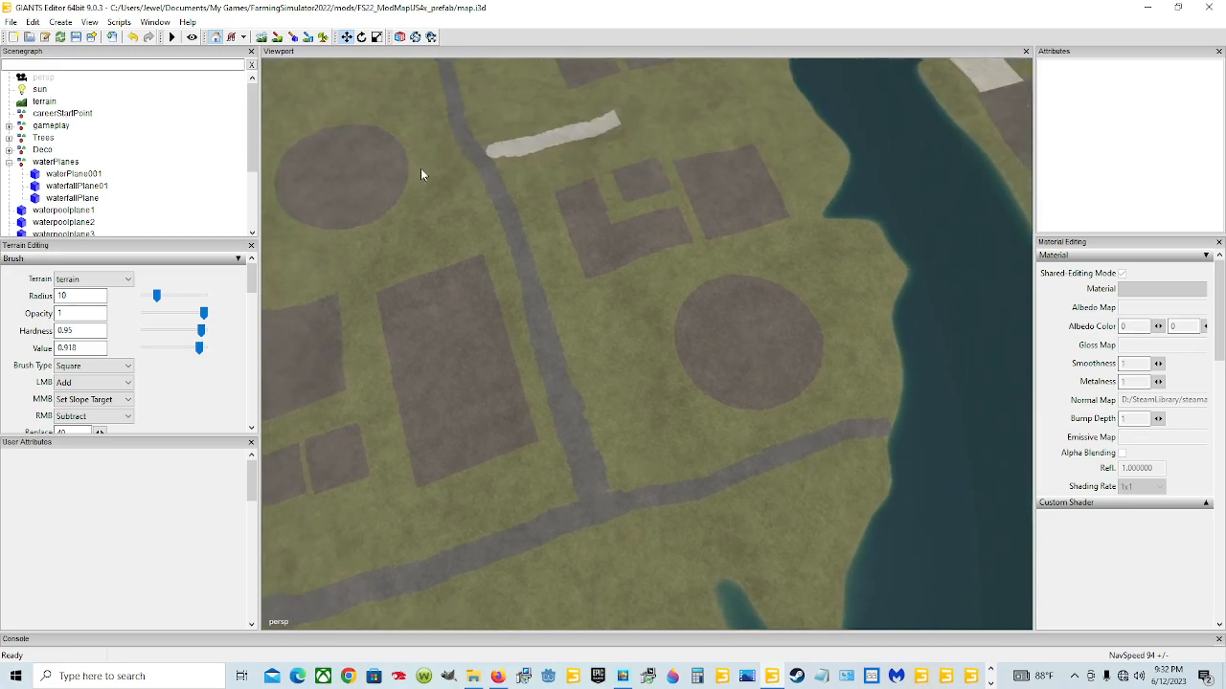
{"action": "left_click", "coordinate": [277, 37]}
{"action": "scroll", "coordinate": [613, 394], "scroll_direction": "down", "scroll_amount": 3}
{"action": "scroll", "coordinate": [629, 405], "scroll_direction": "down", "scroll_amount": 12}
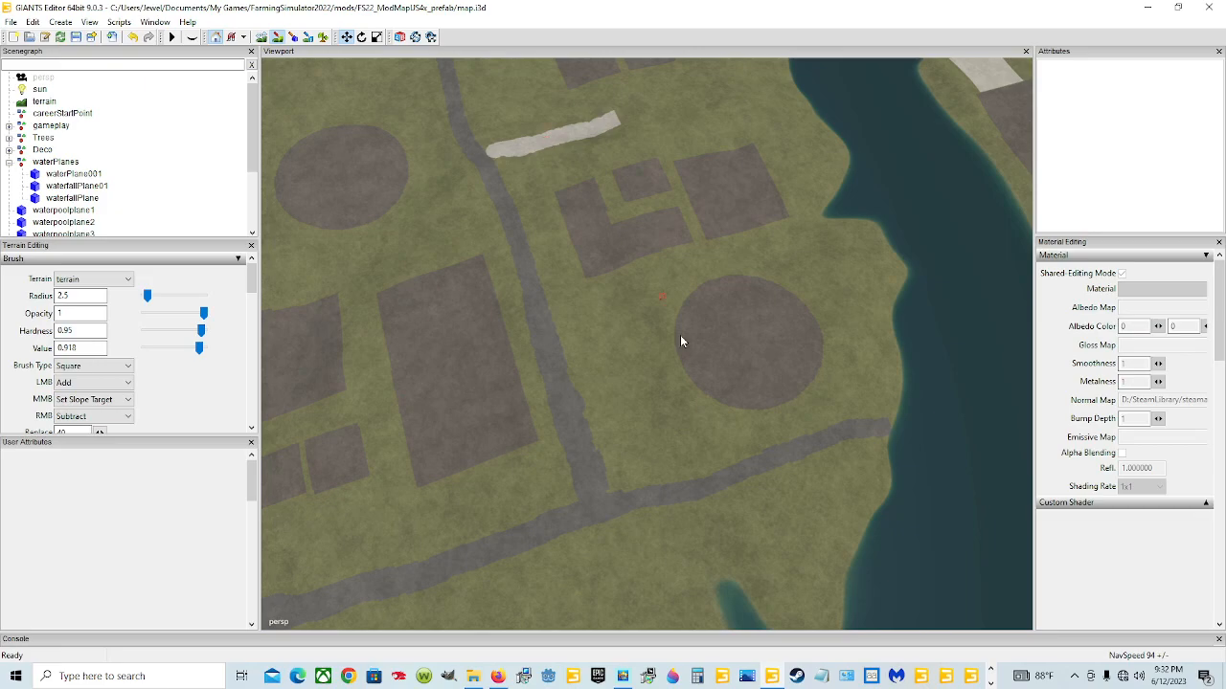
Paint pale letters H and S on the grass between the road and the round field, plus a marker beside the short gravel strip
{"action": "left_click_drag", "start_coordinate": [660, 391], "coordinate": [587, 402]}
{"action": "key", "text": "ctrl+z"}
{"action": "left_click_drag", "start_coordinate": [645, 417], "coordinate": [655, 438]}
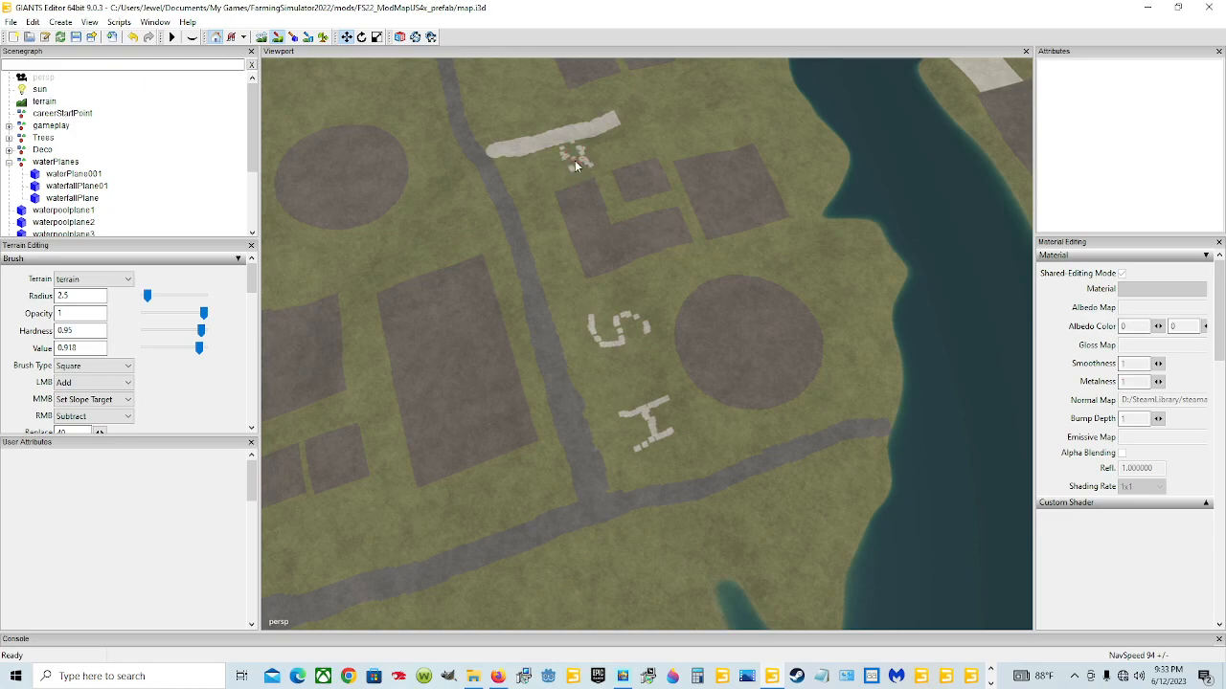
{"action": "left_click_drag", "start_coordinate": [579, 148], "coordinate": [571, 139]}
{"action": "left_click", "coordinate": [279, 37]}
Examine the painted letters, the asphalt road junction and the surrounding fields from overhead and near ground level
{"action": "mouse_move", "coordinate": [854, 398]}
{"action": "left_mouse_down", "text": "alt"}
{"action": "mouse_move", "coordinate": [831, 323]}
{"action": "mouse_move", "coordinate": [788, 332]}
{"action": "left_mouse_up", "text": "alt"}
{"action": "left_click_drag", "start_coordinate": [706, 451], "coordinate": [717, 419], "text": "alt"}
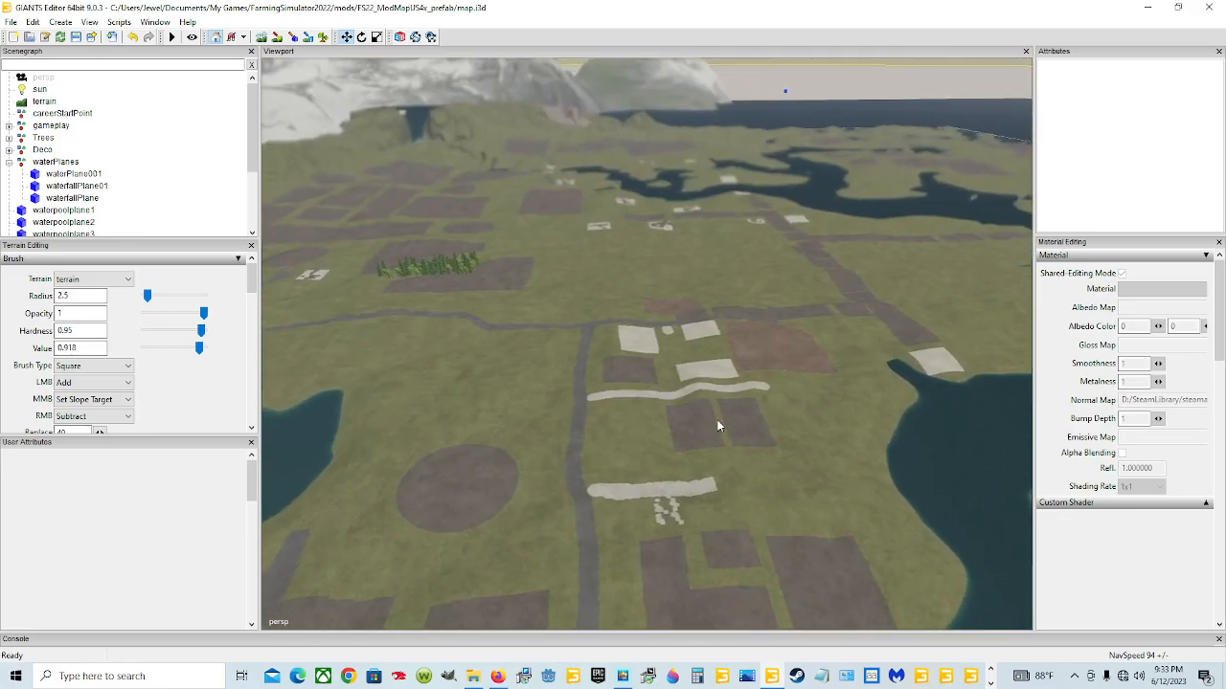
{"action": "left_click_drag", "start_coordinate": [791, 450], "coordinate": [719, 503], "text": "alt"}
{"action": "scroll", "coordinate": [667, 512], "scroll_direction": "up", "scroll_amount": 4}
{"action": "key", "text": "g"}
{"action": "left_click_drag", "start_coordinate": [860, 320], "coordinate": [599, 453], "text": "alt"}
{"action": "key", "text": "g"}
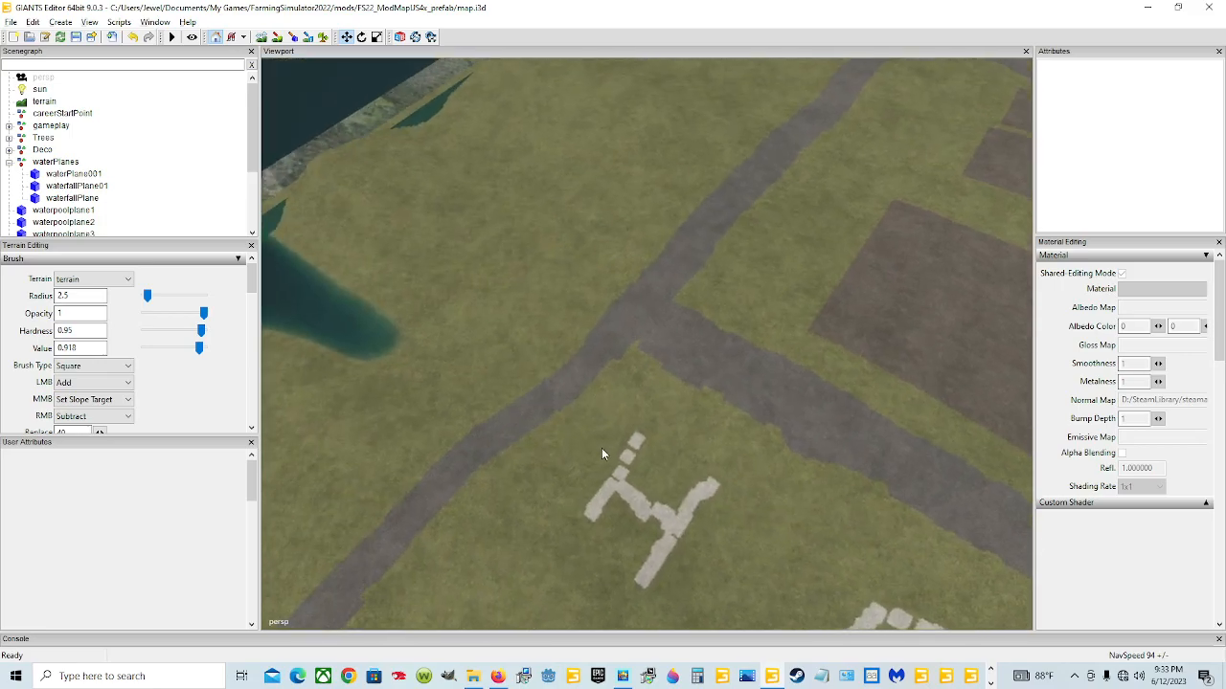
{"action": "key", "text": "g"}
{"action": "left_click_drag", "start_coordinate": [728, 369], "coordinate": [936, 276], "text": "alt"}
{"action": "left_click_drag", "start_coordinate": [706, 462], "coordinate": [813, 448], "text": "alt"}
{"action": "left_click_drag", "start_coordinate": [699, 467], "coordinate": [691, 515], "text": "alt"}
{"action": "scroll", "coordinate": [690, 515], "scroll_direction": "down", "scroll_amount": 3}
{"action": "left_click_drag", "start_coordinate": [678, 426], "coordinate": [670, 370], "text": "alt"}
{"action": "scroll", "coordinate": [613, 558], "scroll_direction": "up", "scroll_amount": 3}
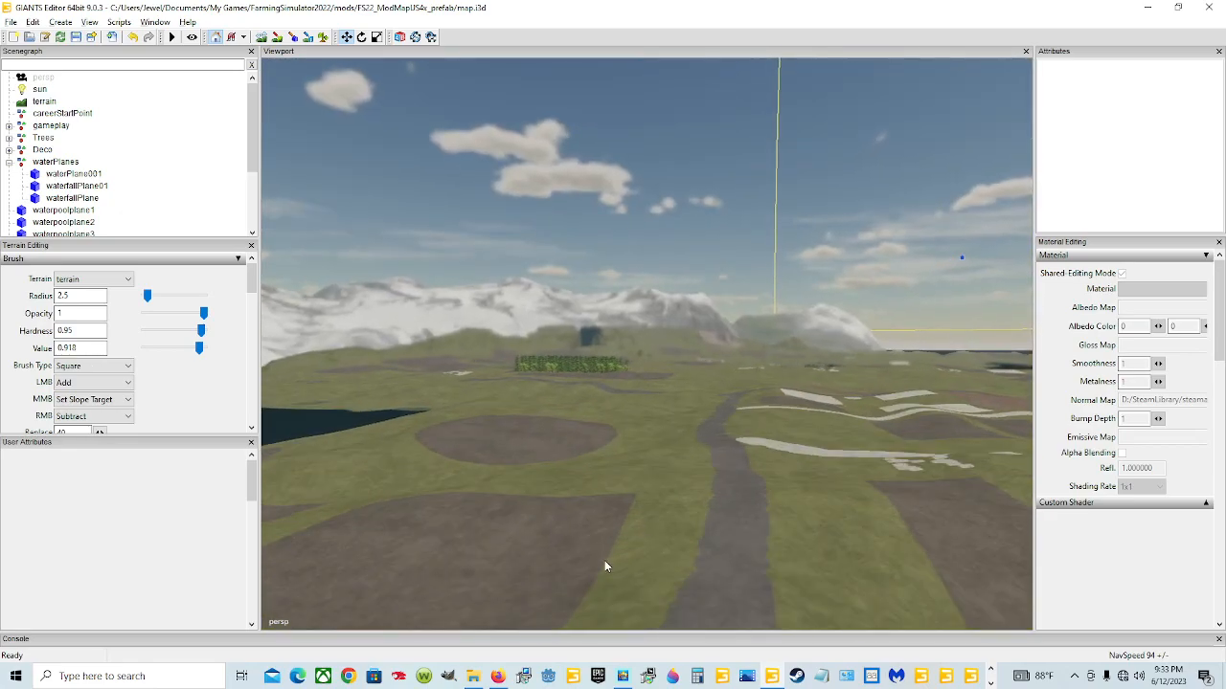
Inspect the large rectangular field, the small plots and the new asphalt road for open grass areas
{"action": "scroll", "coordinate": [613, 560], "scroll_direction": "up", "scroll_amount": 3}
{"action": "left_click_drag", "start_coordinate": [761, 366], "coordinate": [627, 393], "text": "alt"}
{"action": "scroll", "coordinate": [701, 289], "scroll_direction": "down", "scroll_amount": 3}
{"action": "scroll", "coordinate": [703, 289], "scroll_direction": "down", "scroll_amount": 3}
{"action": "left_click_drag", "start_coordinate": [702, 295], "coordinate": [599, 462], "text": "alt"}
{"action": "scroll", "coordinate": [633, 414], "scroll_direction": "up", "scroll_amount": 5}
{"action": "left_click_drag", "start_coordinate": [632, 419], "coordinate": [604, 316], "text": "alt"}
{"action": "scroll", "coordinate": [547, 436], "scroll_direction": "up", "scroll_amount": 3}
{"action": "left_click_drag", "start_coordinate": [713, 364], "coordinate": [747, 417], "text": "alt"}
{"action": "scroll", "coordinate": [709, 346], "scroll_direction": "up", "scroll_amount": 3}
{"action": "scroll", "coordinate": [710, 352], "scroll_direction": "down", "scroll_amount": 5}
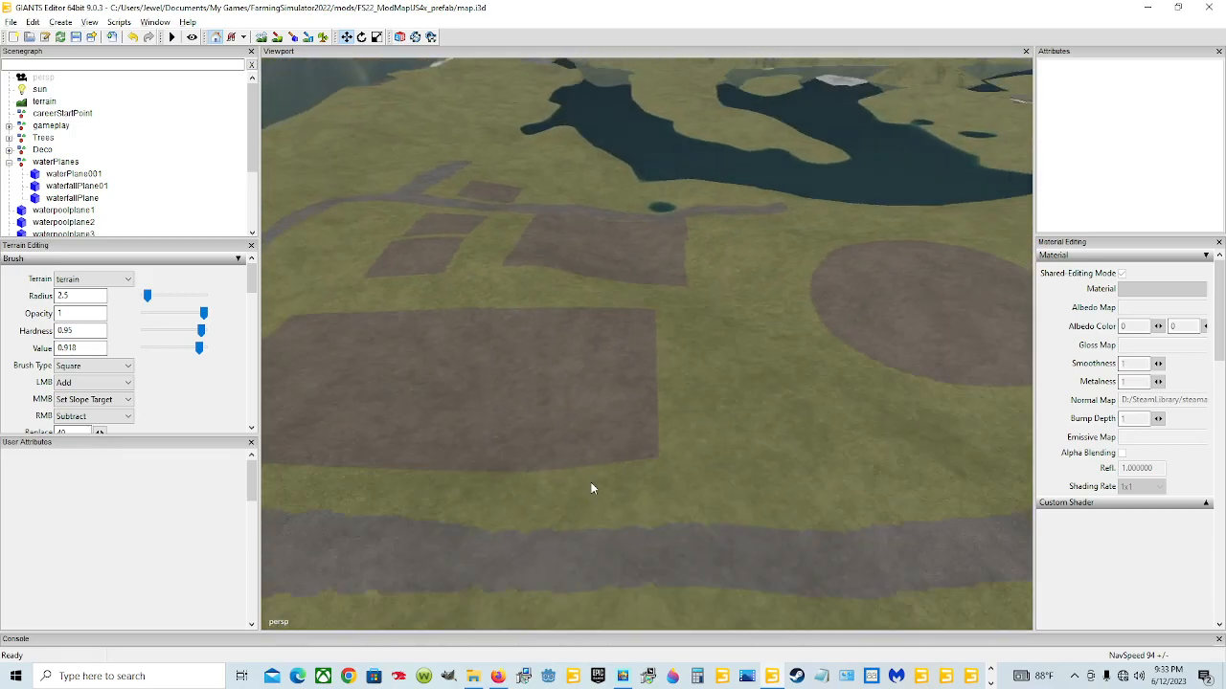
{"action": "scroll", "coordinate": [675, 421], "scroll_direction": "up", "scroll_amount": 3}
{"action": "left_click_drag", "start_coordinate": [677, 436], "coordinate": [672, 371], "text": "alt"}
{"action": "scroll", "coordinate": [616, 368], "scroll_direction": "up", "scroll_amount": 2}
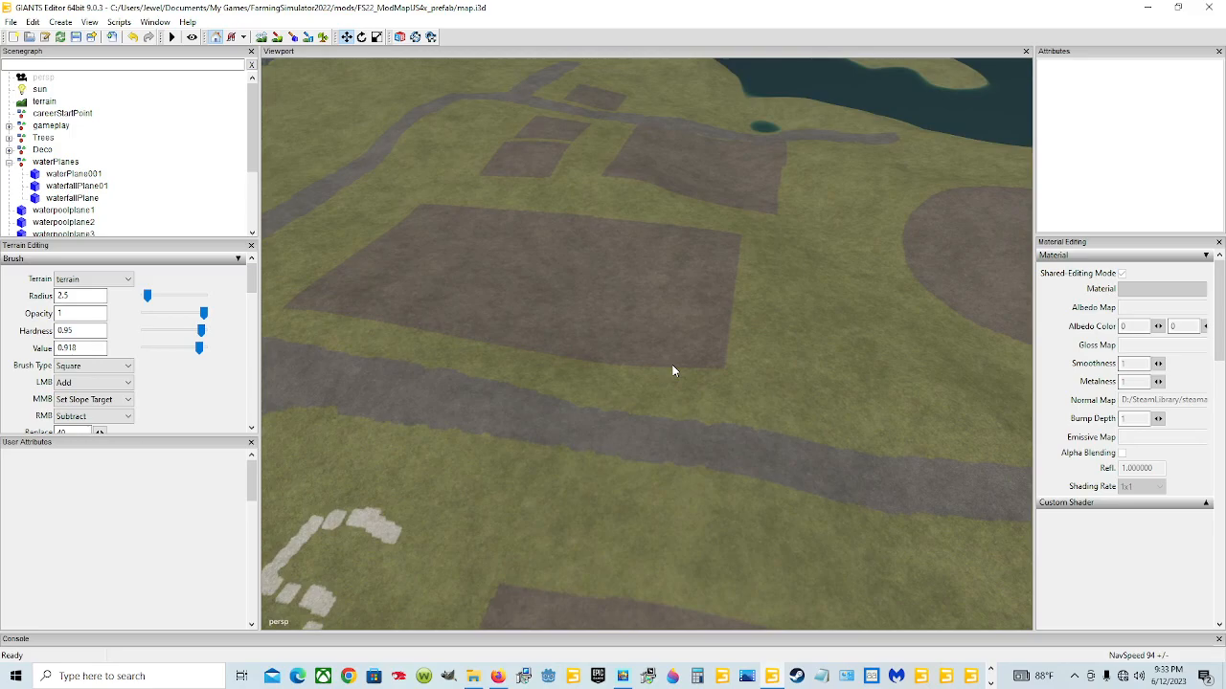
{"action": "mouse_move", "coordinate": [672, 371]}
{"action": "left_mouse_down", "text": "alt"}
{"action": "mouse_move", "coordinate": [647, 365]}
{"action": "mouse_move", "coordinate": [716, 370]}
{"action": "mouse_move", "coordinate": [664, 405]}
{"action": "mouse_move", "coordinate": [684, 374]}
{"action": "left_mouse_up", "text": "alt"}
{"action": "right_click_drag", "start_coordinate": [647, 421], "coordinate": [728, 301], "text": "alt"}
{"action": "left_click_drag", "start_coordinate": [728, 301], "coordinate": [867, 256], "text": "alt"}
{"action": "right_click_drag", "start_coordinate": [865, 255], "coordinate": [667, 362], "text": "alt"}
{"action": "mouse_move", "coordinate": [667, 362]}
{"action": "left_mouse_down", "text": "alt"}
{"action": "mouse_move", "coordinate": [656, 345]}
{"action": "mouse_move", "coordinate": [624, 361]}
{"action": "mouse_move", "coordinate": [575, 342]}
{"action": "mouse_move", "coordinate": [611, 227]}
{"action": "mouse_move", "coordinate": [630, 274]}
{"action": "mouse_move", "coordinate": [566, 364]}
{"action": "mouse_move", "coordinate": [658, 351]}
{"action": "left_mouse_up", "text": "alt"}
Walk across the dirt field and surrounding grass in First Person Mode to check the terrain's slopes, and leave the mode
{"action": "left_click", "coordinate": [191, 36]}
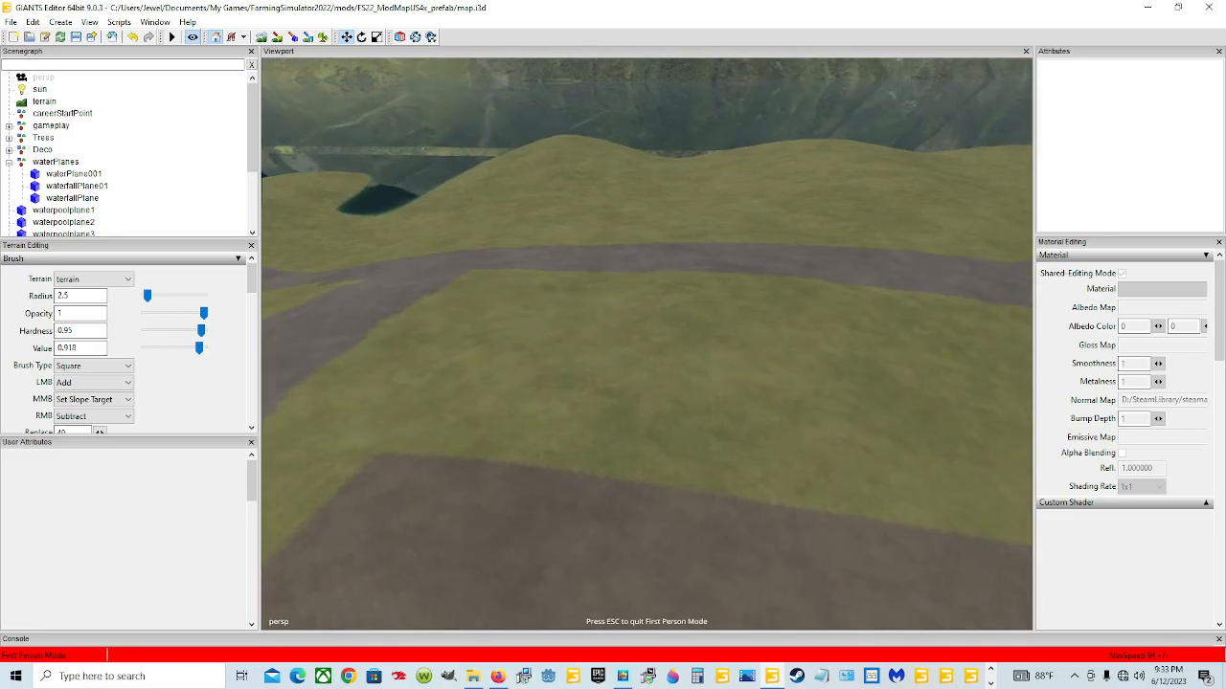
{"action": "key", "text": "s"}
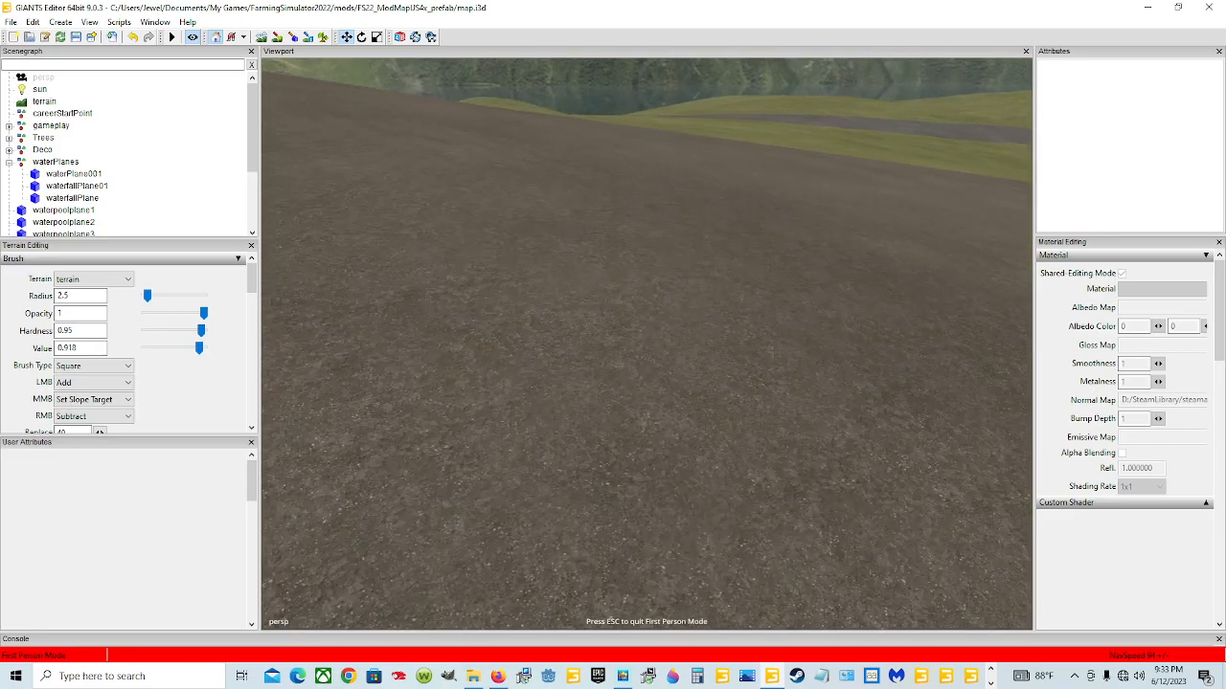
{"action": "key", "text": "w"}
{"action": "key", "text": "w"}
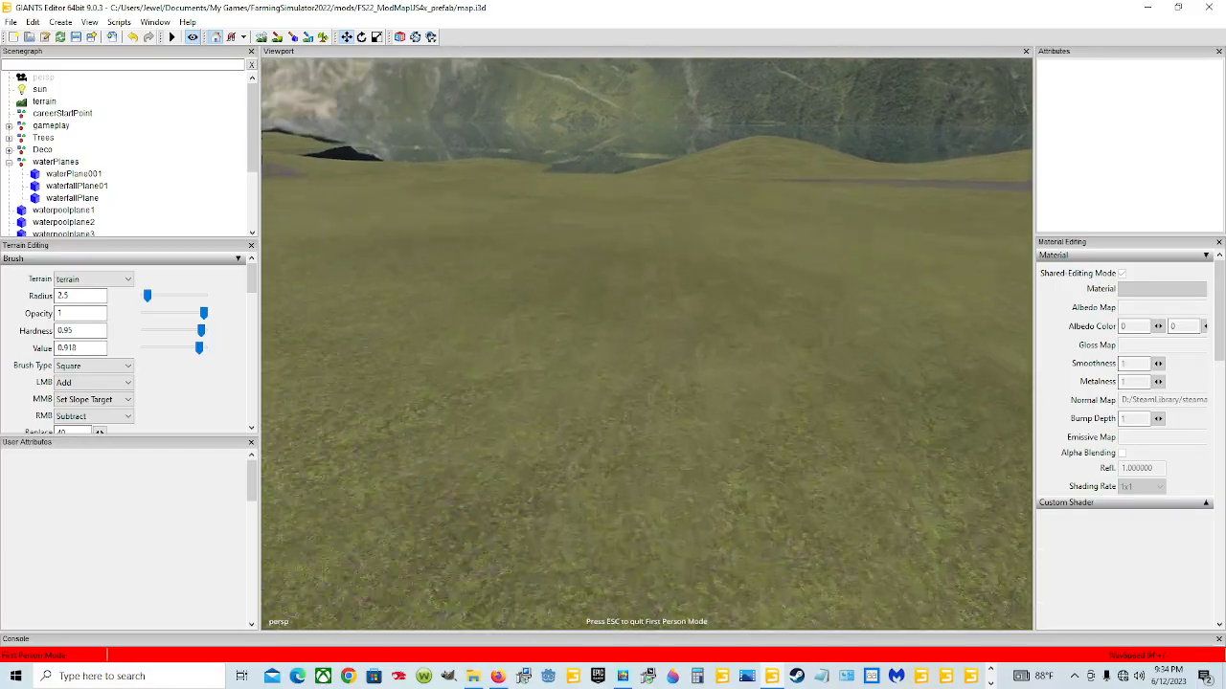
{"action": "key", "text": "w"}
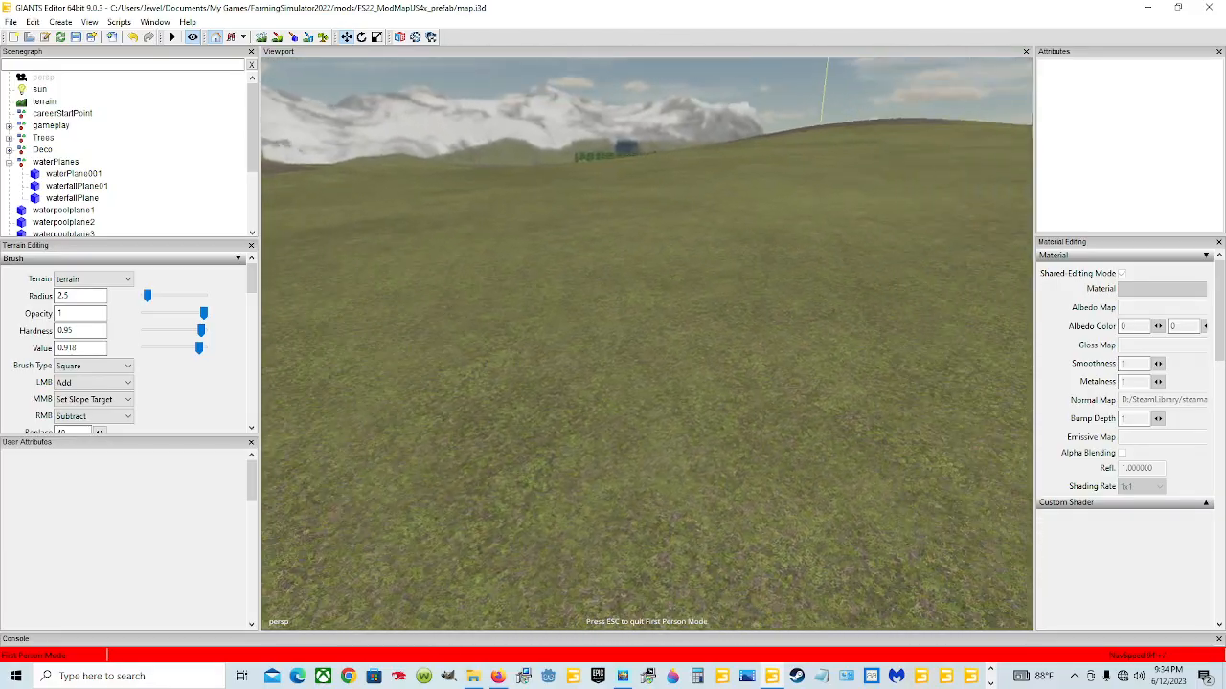
{"action": "key", "text": "w"}
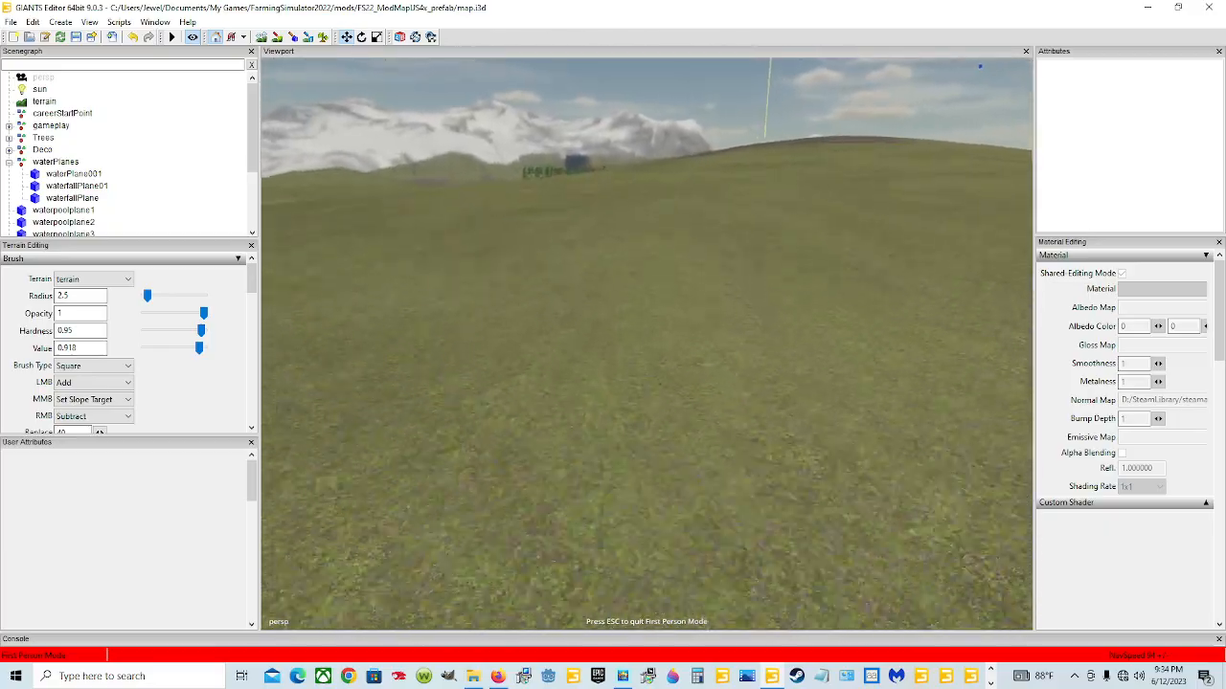
{"action": "key", "text": "w"}
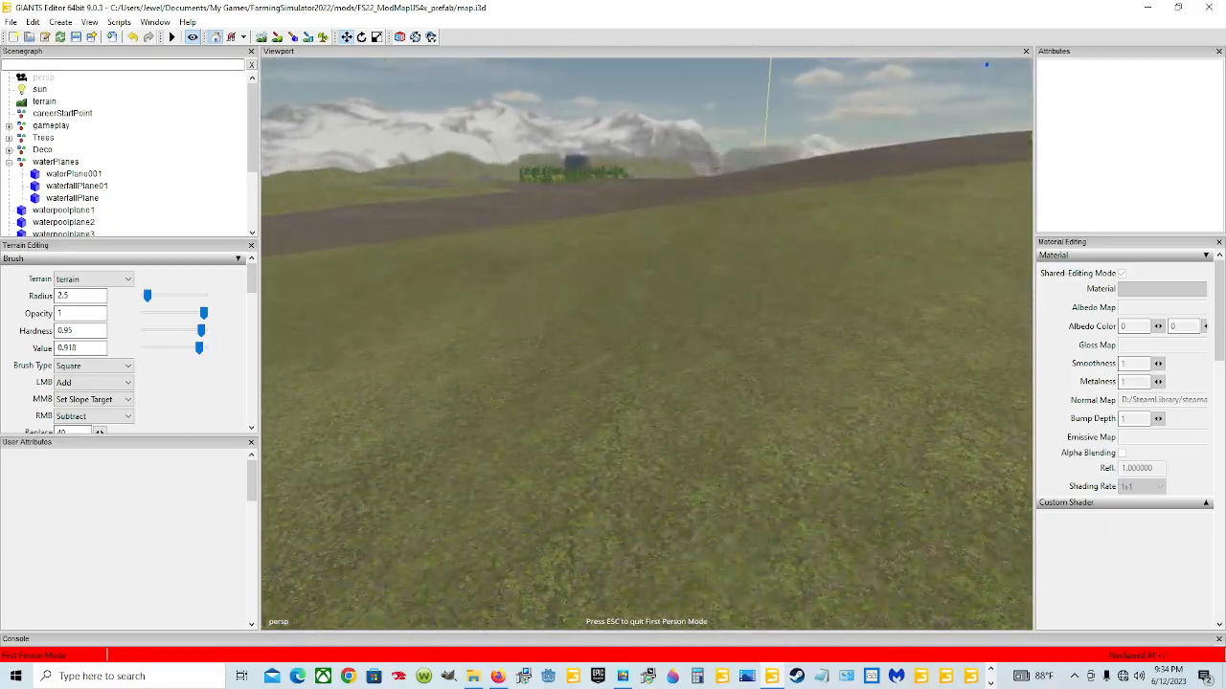
{"action": "key", "text": "w"}
{"action": "key", "text": "s"}
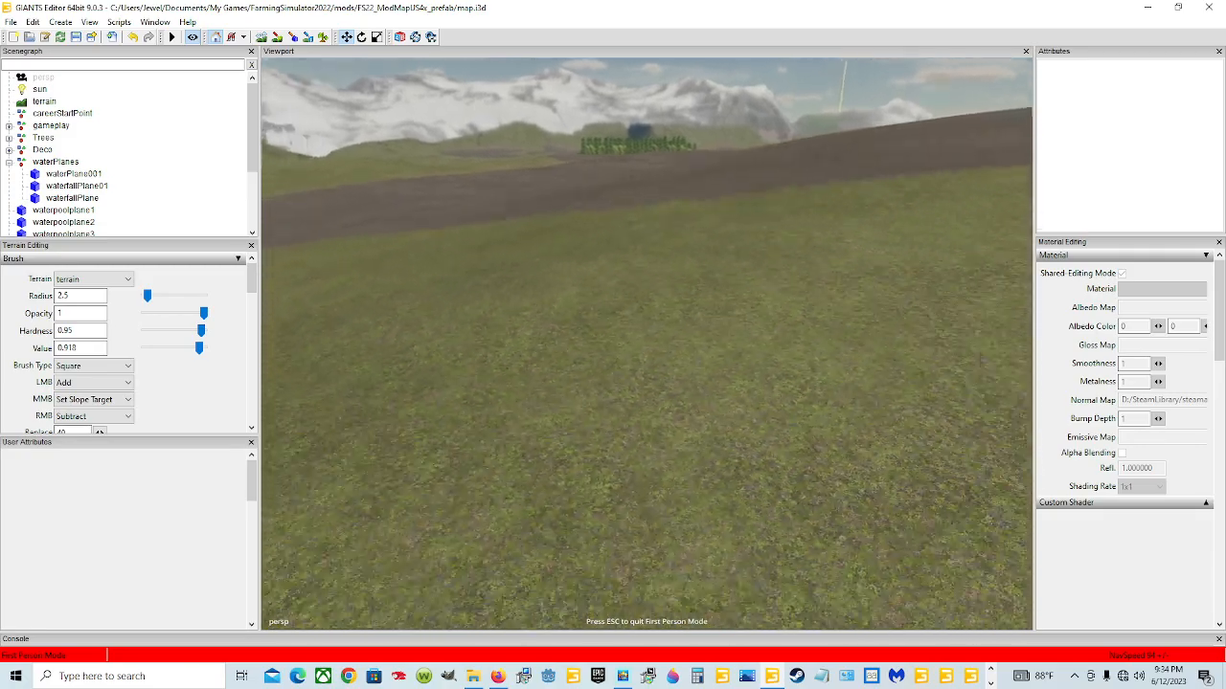
{"action": "key", "text": "s"}
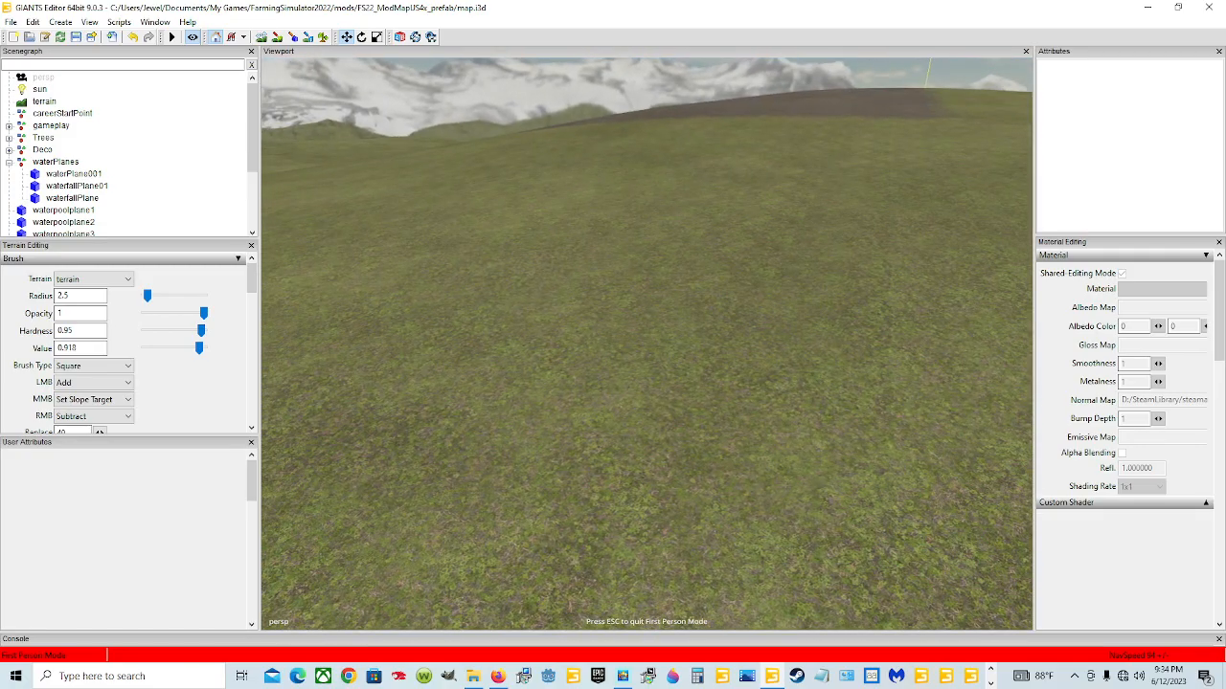
{"action": "key", "text": "Escape"}
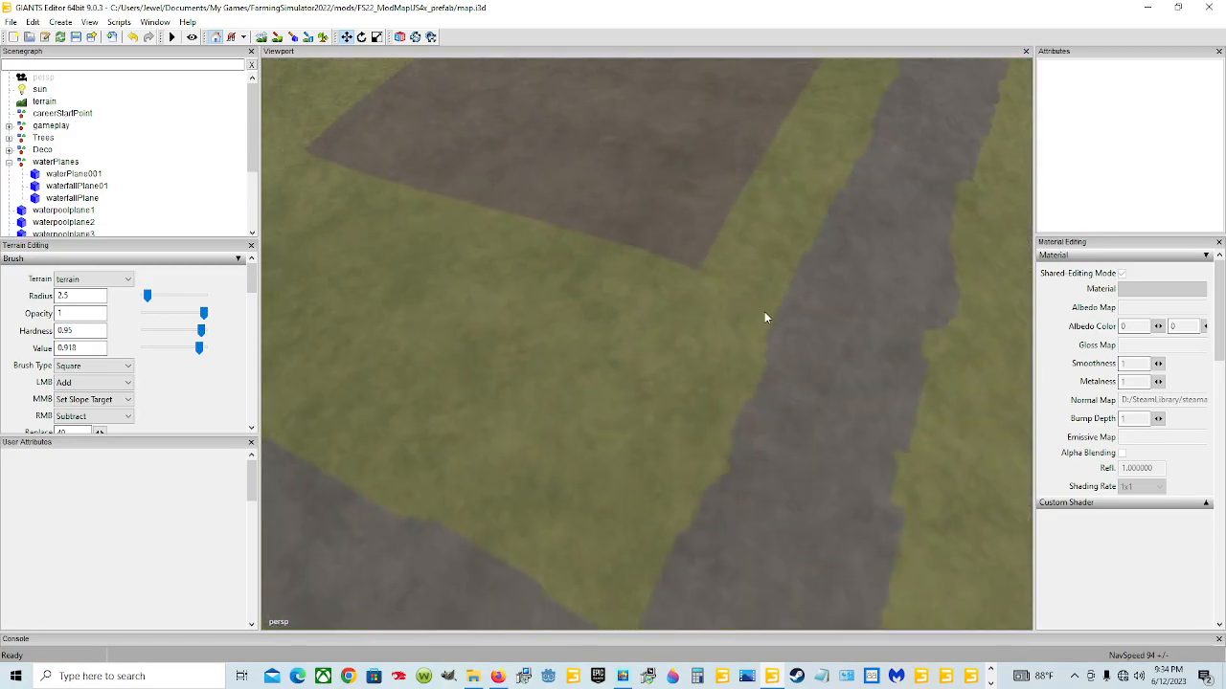
Paint pale letters H and S on the grass between the large rectangular field and the new asphalt road
{"action": "right_click_drag", "start_coordinate": [767, 314], "coordinate": [616, 353]}
{"action": "left_click_drag", "start_coordinate": [815, 421], "coordinate": [533, 260], "text": "alt"}
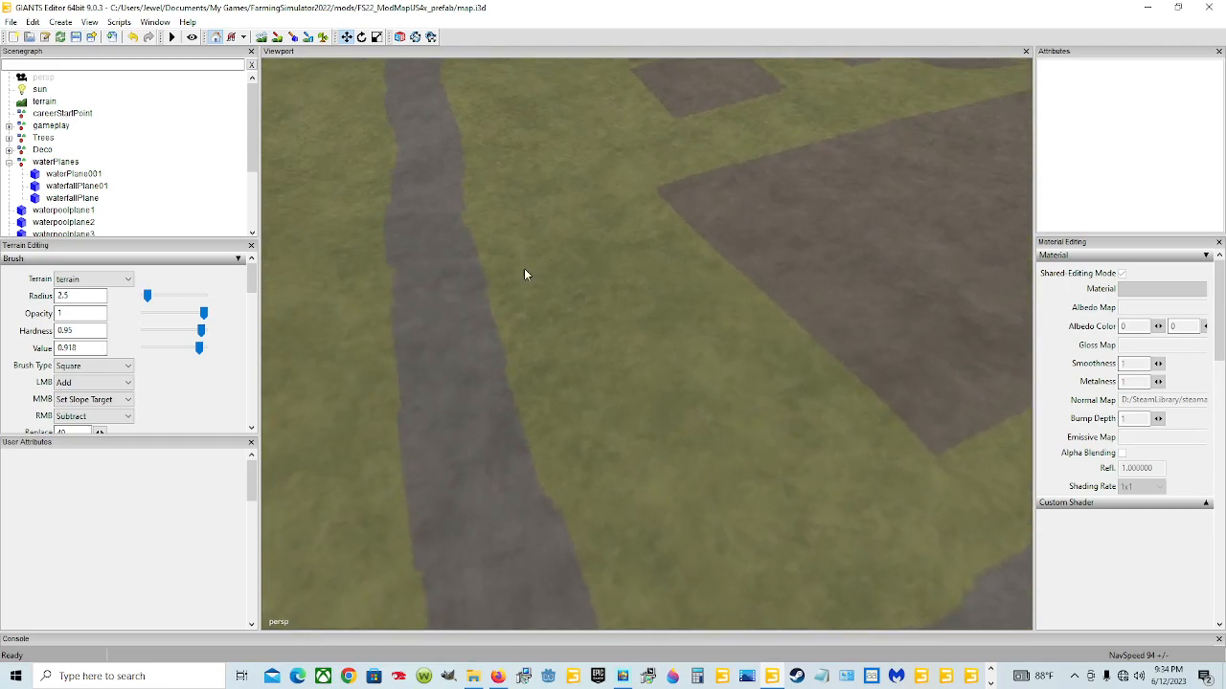
{"action": "scroll", "coordinate": [726, 346], "scroll_direction": "down", "scroll_amount": 6}
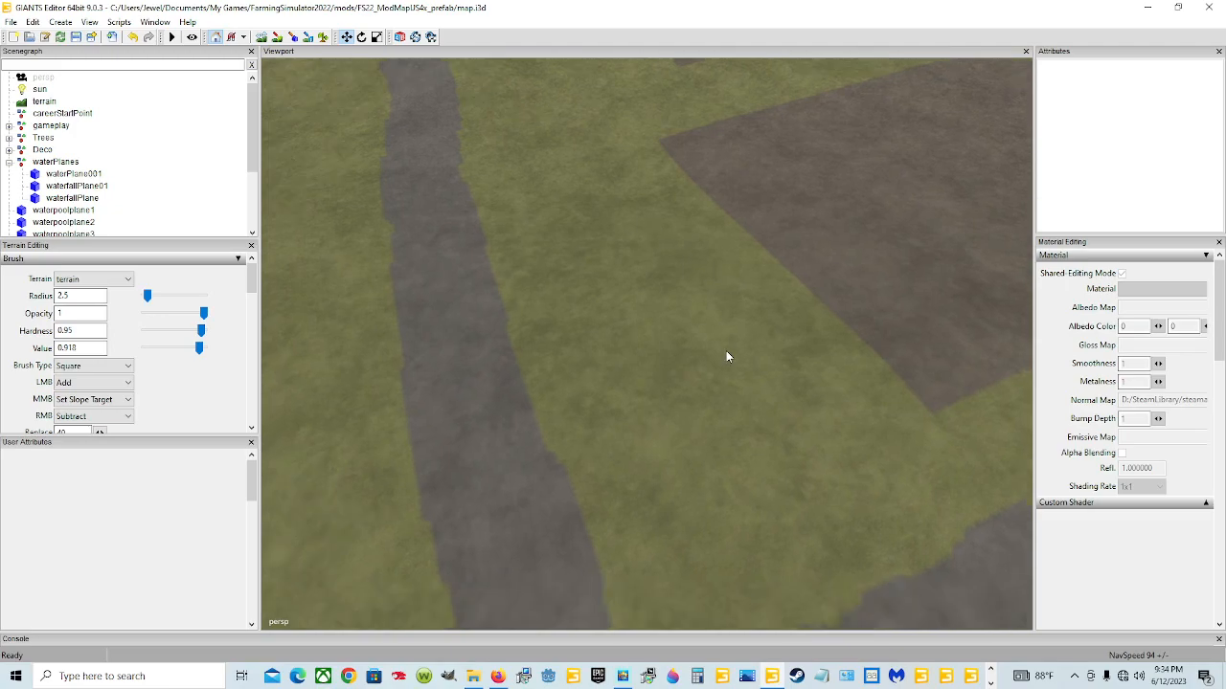
{"action": "left_click_drag", "start_coordinate": [766, 336], "coordinate": [800, 321], "text": "alt"}
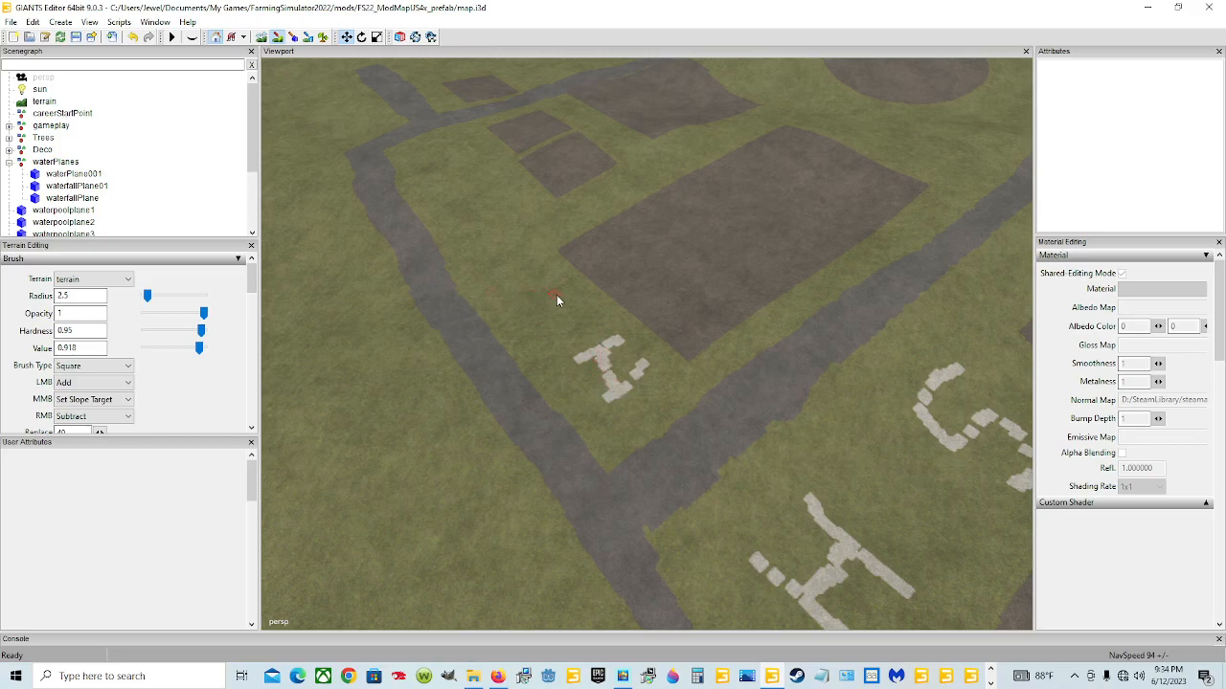
{"action": "left_click_drag", "start_coordinate": [560, 287], "coordinate": [523, 319]}
Stop painting and review the new letters, the small dirt plots and the asphalt road branches around them
{"action": "mouse_move", "coordinate": [557, 455]}
{"action": "left_mouse_down", "text": "alt"}
{"action": "mouse_move", "coordinate": [724, 456]}
{"action": "mouse_move", "coordinate": [702, 406]}
{"action": "mouse_move", "coordinate": [588, 408]}
{"action": "mouse_move", "coordinate": [609, 468]}
{"action": "mouse_move", "coordinate": [509, 435]}
{"action": "mouse_move", "coordinate": [501, 317]}
{"action": "left_mouse_up", "text": "alt"}
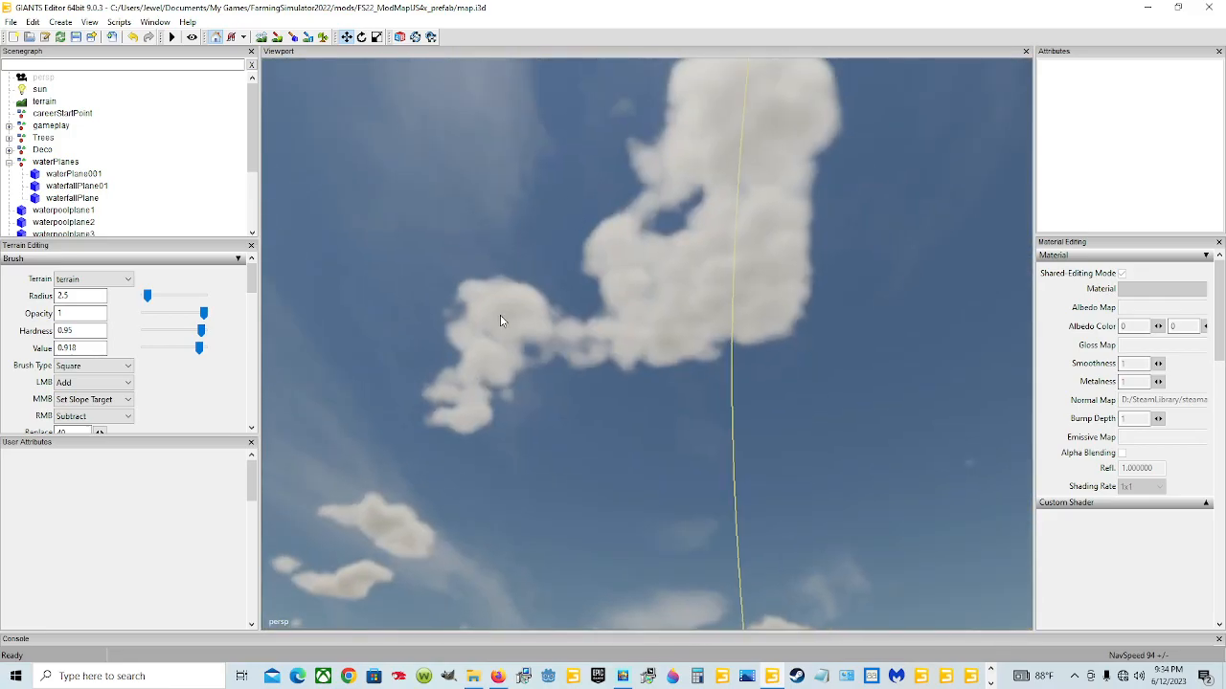
{"action": "left_click_drag", "start_coordinate": [583, 366], "coordinate": [630, 528], "text": "alt"}
{"action": "mouse_move", "coordinate": [565, 478]}
{"action": "left_mouse_down", "text": "alt"}
{"action": "mouse_move", "coordinate": [648, 539]}
{"action": "mouse_move", "coordinate": [614, 517]}
{"action": "left_mouse_up", "text": "alt"}
{"action": "scroll", "coordinate": [553, 475], "scroll_direction": "up", "scroll_amount": 3}
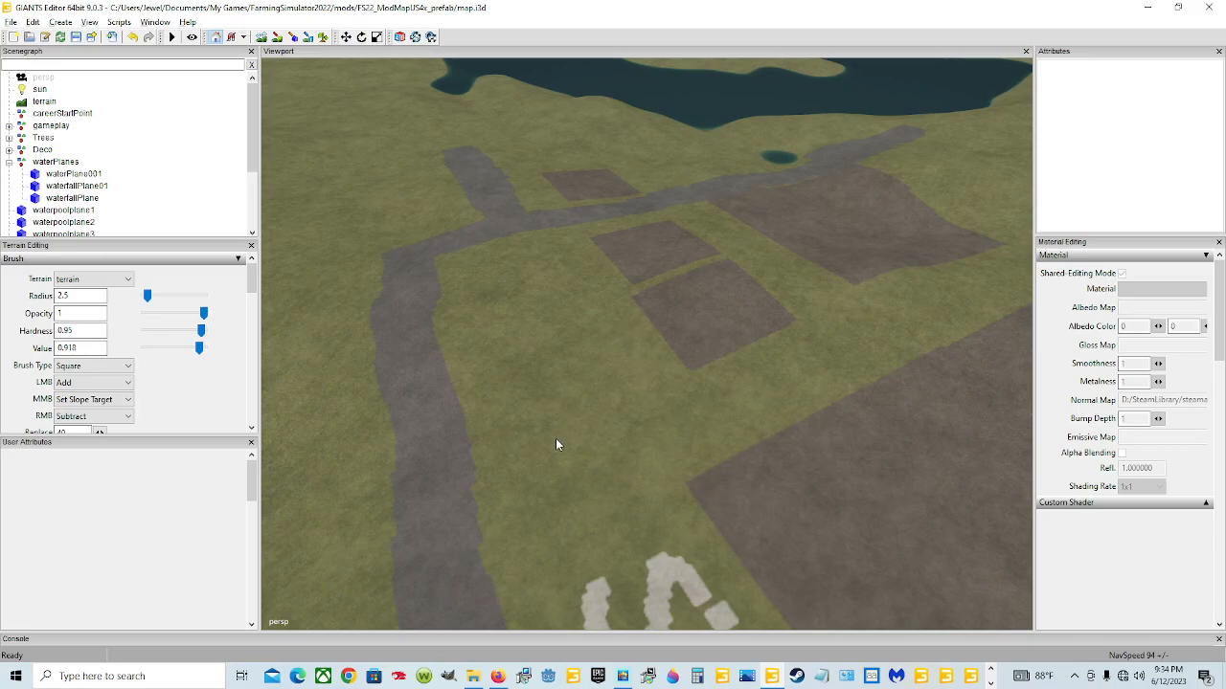
{"action": "left_click_drag", "start_coordinate": [567, 482], "coordinate": [556, 429], "text": "alt"}
{"action": "scroll", "coordinate": [550, 412], "scroll_direction": "up", "scroll_amount": 4}
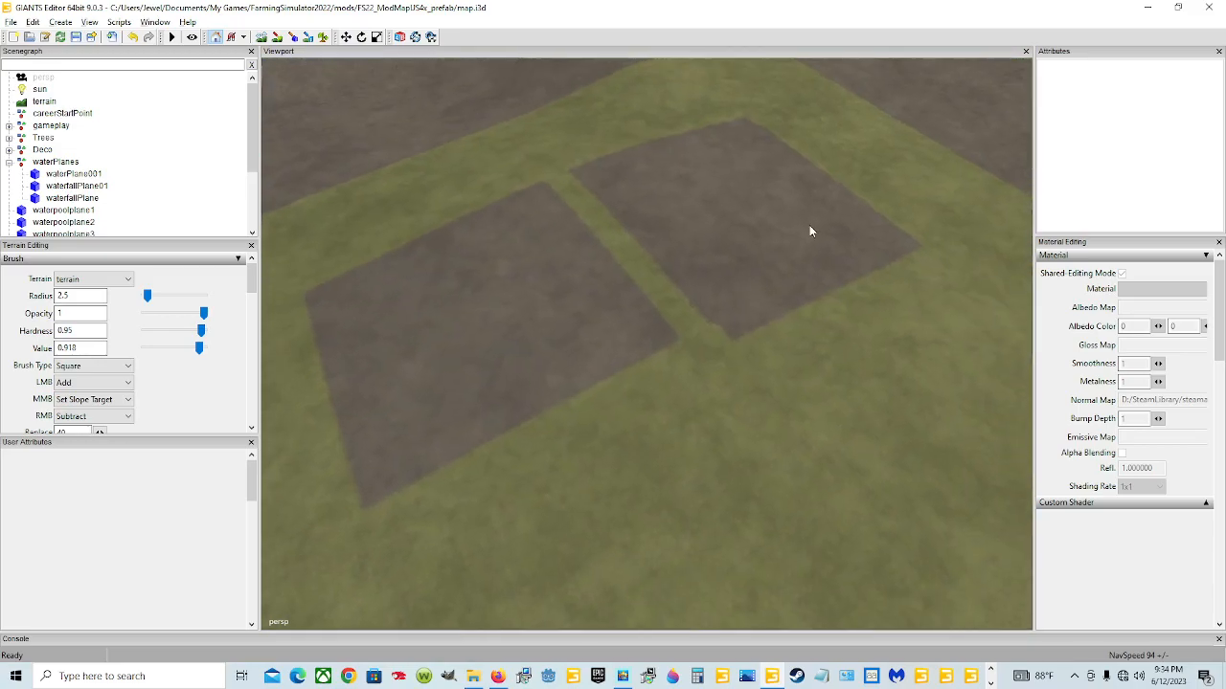
{"action": "scroll", "coordinate": [809, 225], "scroll_direction": "down", "scroll_amount": 5}
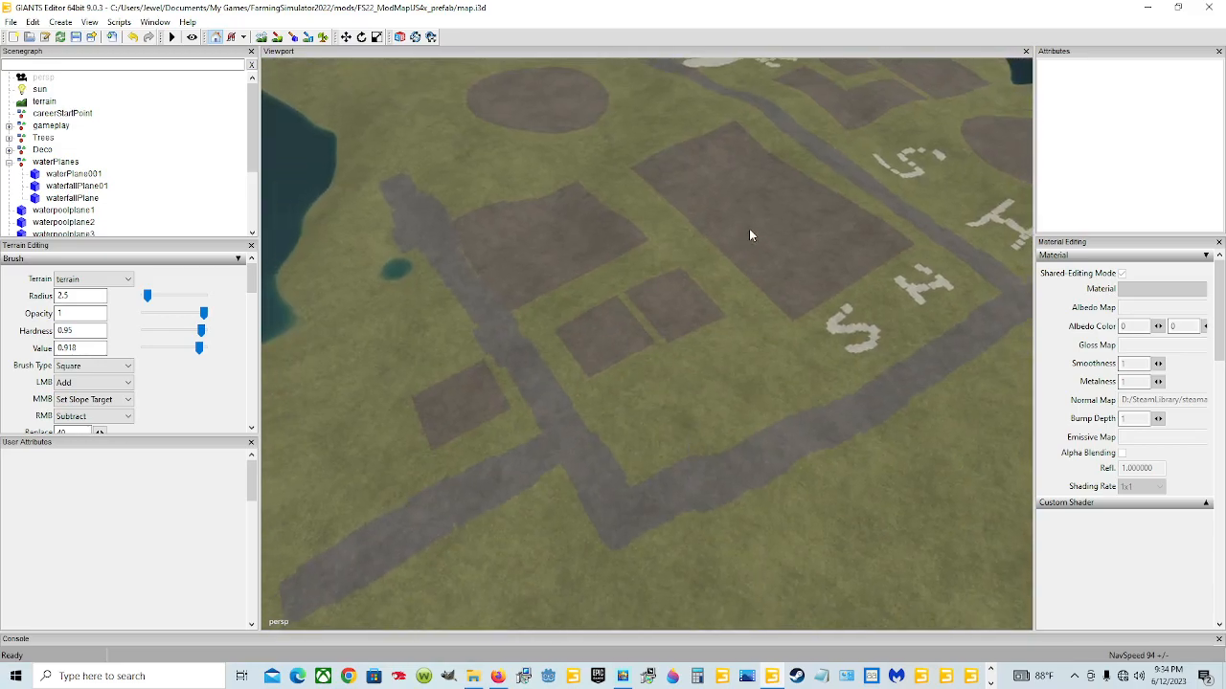
Paint grass over the irregular dirt field beside the asphalt road and the two adjacent small plots with a 19.25 square brush
{"action": "left_click_drag", "start_coordinate": [749, 229], "coordinate": [751, 256], "text": "alt"}
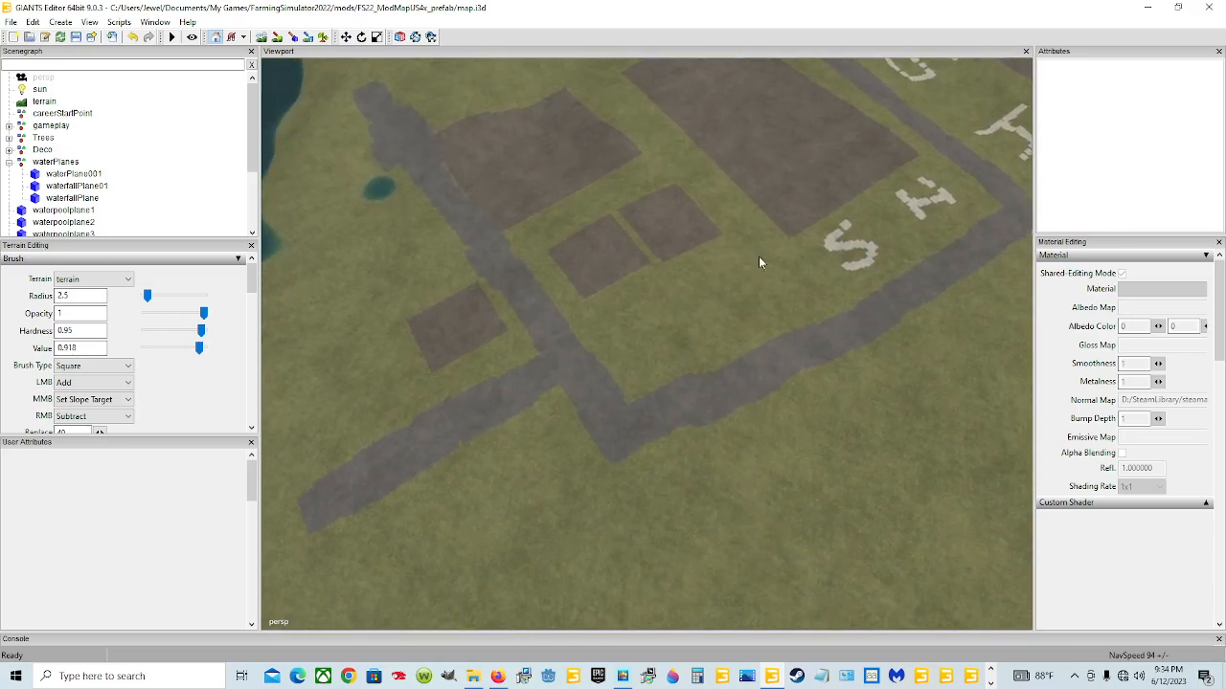
{"action": "left_click_drag", "start_coordinate": [758, 255], "coordinate": [739, 301], "text": "alt"}
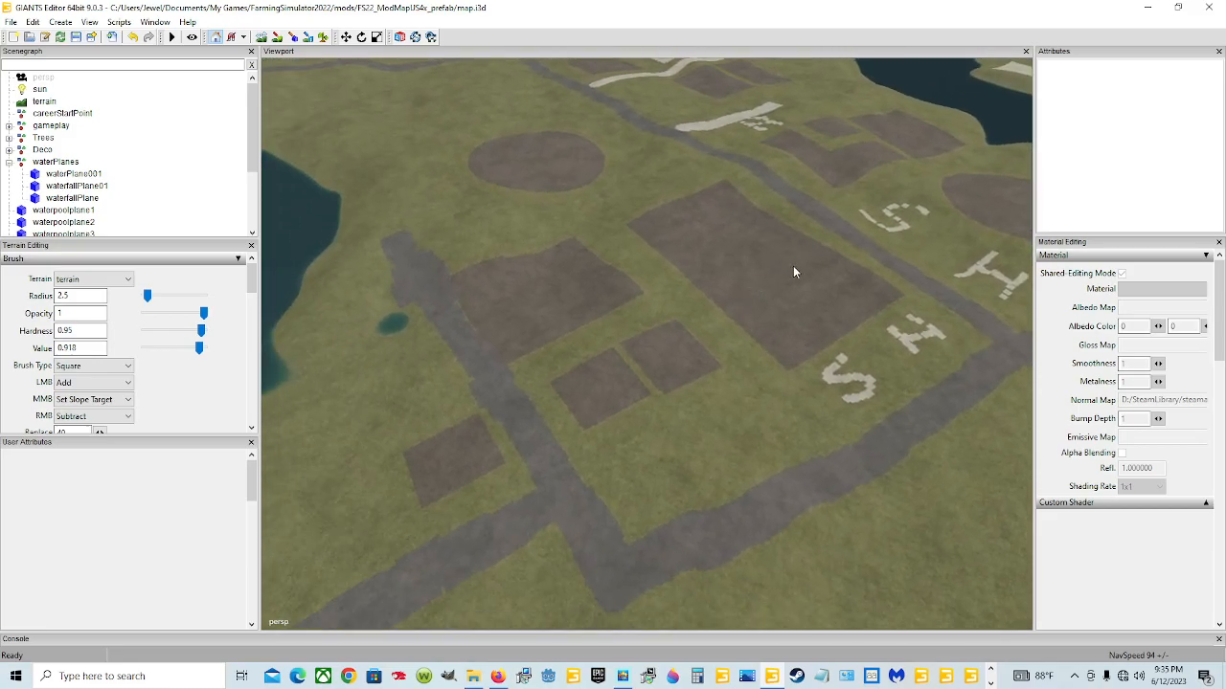
{"action": "left_click_drag", "start_coordinate": [663, 278], "coordinate": [626, 305], "text": "alt"}
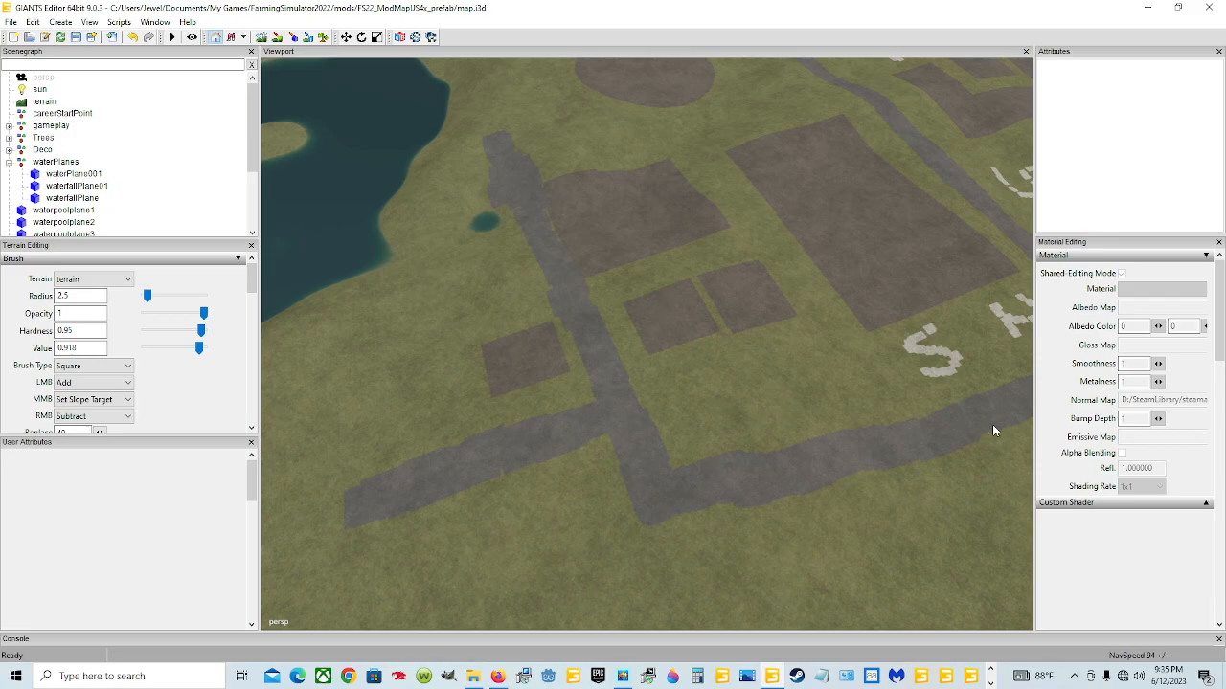
{"action": "left_click_drag", "start_coordinate": [540, 153], "coordinate": [775, 520], "text": "alt"}
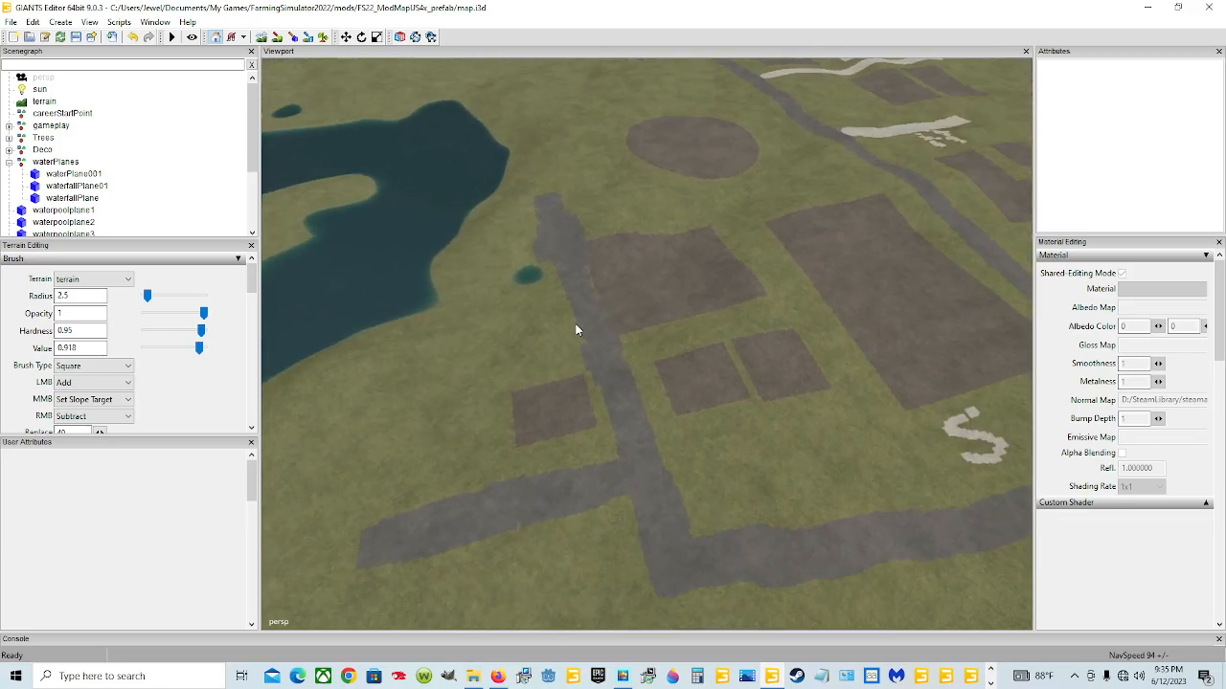
{"action": "left_click", "coordinate": [279, 40]}
{"action": "scroll", "coordinate": [780, 471], "scroll_direction": "up", "scroll_amount": 9}
{"action": "scroll", "coordinate": [780, 470], "scroll_direction": "up", "scroll_amount": 10}
{"action": "scroll", "coordinate": [756, 388], "scroll_direction": "up", "scroll_amount": 7}
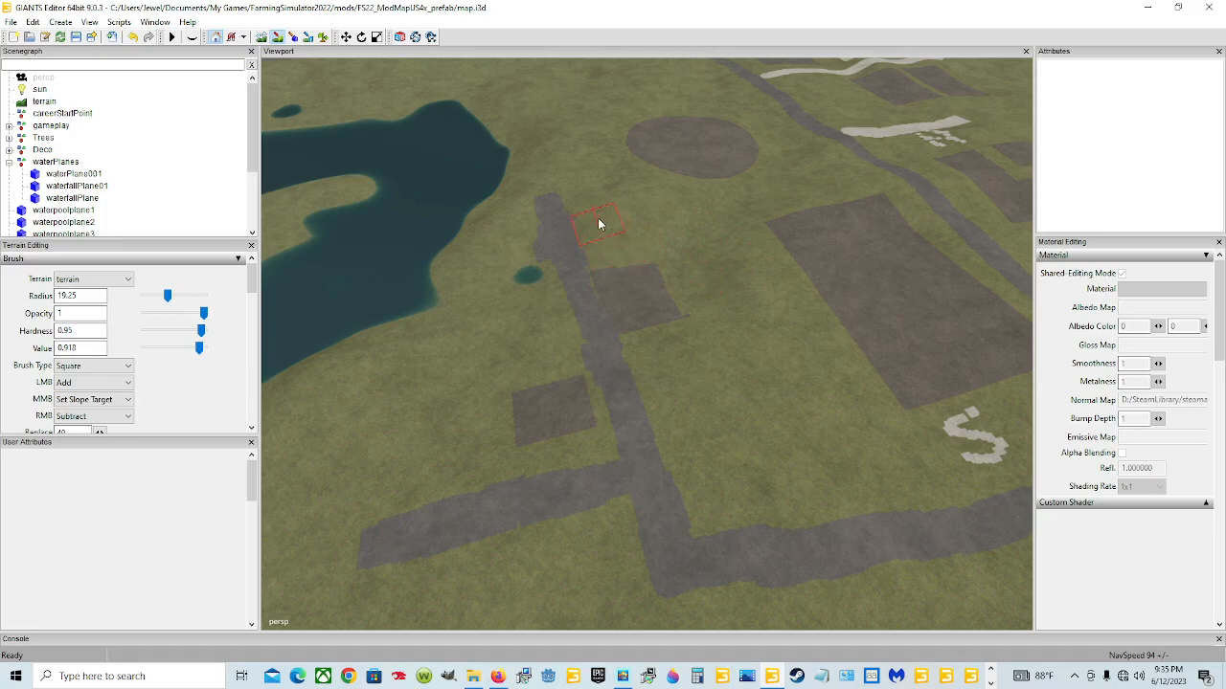
{"action": "mouse_move", "coordinate": [615, 260]}
{"action": "left_mouse_down"}
{"action": "mouse_move", "coordinate": [651, 328]}
{"action": "mouse_move", "coordinate": [657, 274]}
{"action": "left_mouse_up"}
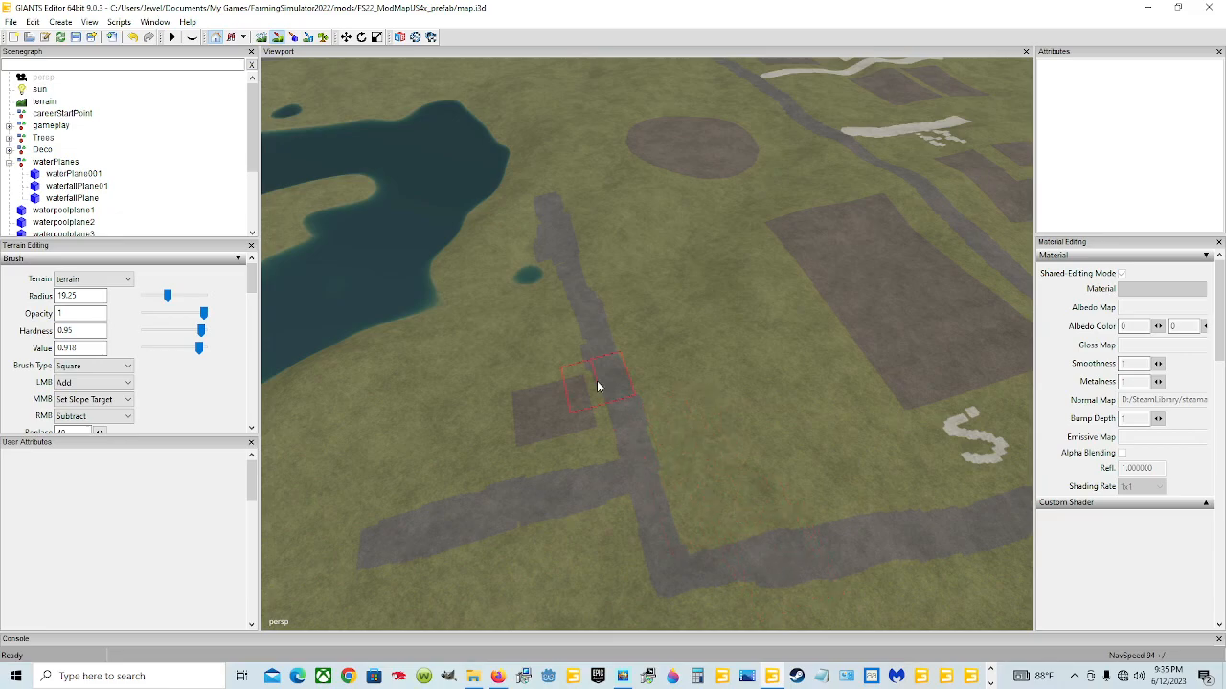
Paint a large square dirt field inside the asphalt road corner with the brush radius set to 45.75
{"action": "scroll", "coordinate": [723, 428], "scroll_direction": "up", "scroll_amount": 20}
{"action": "scroll", "coordinate": [772, 405], "scroll_direction": "up", "scroll_amount": 8}
{"action": "scroll", "coordinate": [775, 417], "scroll_direction": "down", "scroll_amount": 2}
{"action": "left_click", "coordinate": [779, 409]}
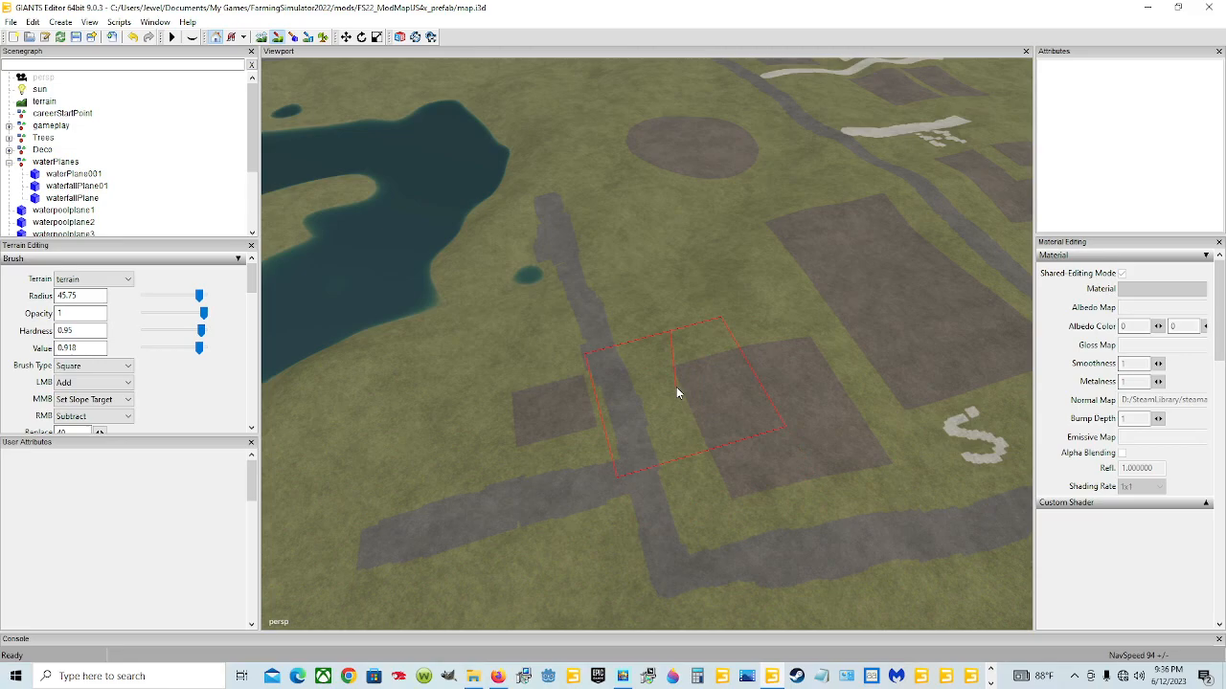
Paint two small adjoining dirt plots beside the new square field with a brush radius of about 22, and stop painting
{"action": "scroll", "coordinate": [679, 271], "scroll_direction": "down", "scroll_amount": 7}
{"action": "scroll", "coordinate": [752, 297], "scroll_direction": "down", "scroll_amount": 8}
{"action": "scroll", "coordinate": [752, 292], "scroll_direction": "down", "scroll_amount": 8}
{"action": "scroll", "coordinate": [800, 365], "scroll_direction": "up", "scroll_amount": 2}
{"action": "scroll", "coordinate": [795, 369], "scroll_direction": "up", "scroll_amount": 3}
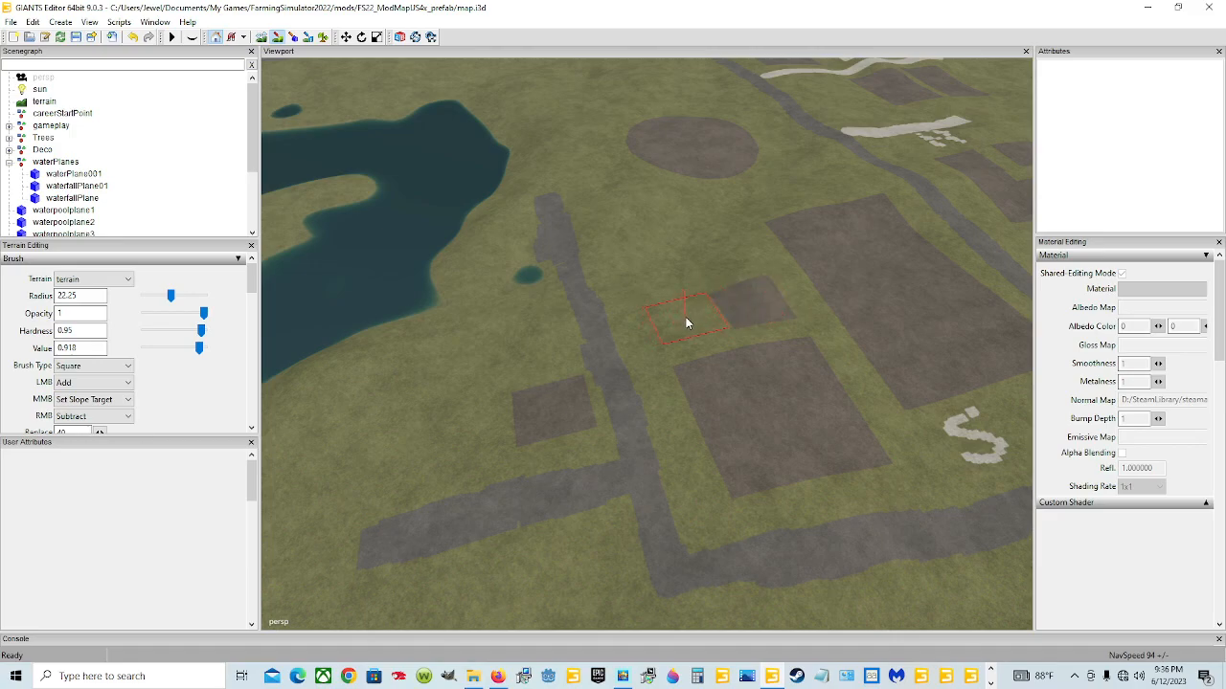
{"action": "scroll", "coordinate": [686, 323], "scroll_direction": "down", "scroll_amount": 3}
{"action": "scroll", "coordinate": [682, 317], "scroll_direction": "up", "scroll_amount": 3}
{"action": "left_click", "coordinate": [278, 37]}
Examine the grass hills between the asphalt road, the circular field and the new small dirt plots
{"action": "left_click_drag", "start_coordinate": [670, 480], "coordinate": [729, 507], "text": "alt"}
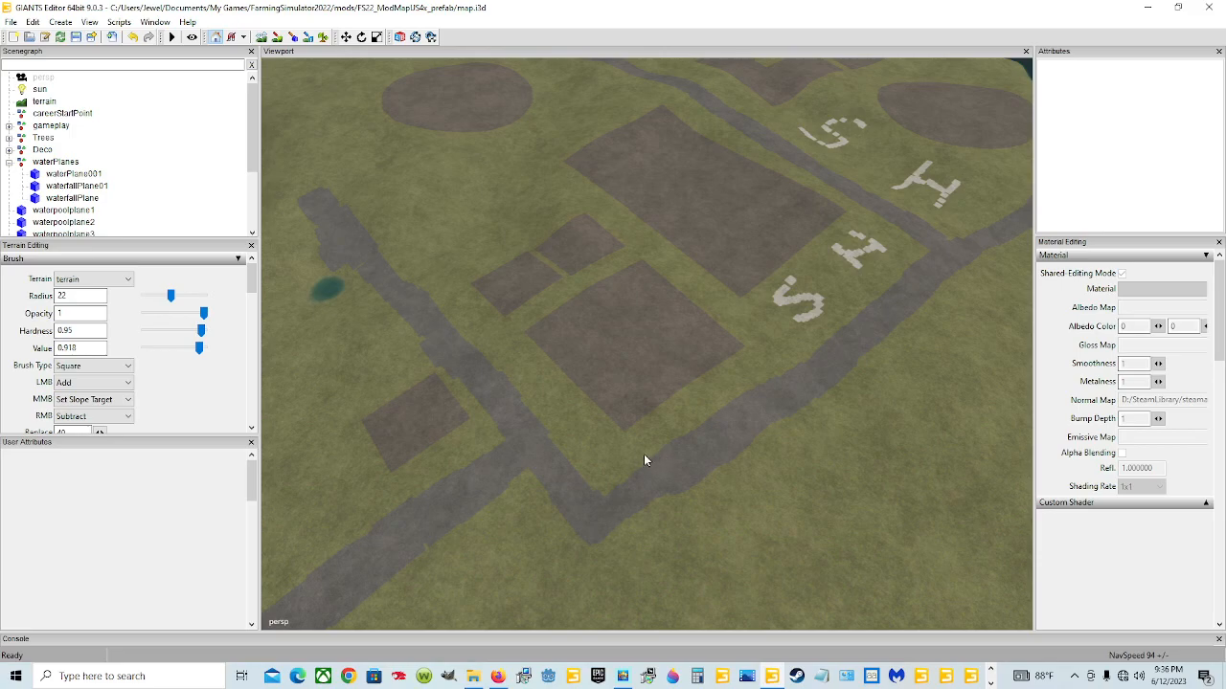
{"action": "left_click_drag", "start_coordinate": [686, 356], "coordinate": [640, 420], "text": "alt"}
{"action": "scroll", "coordinate": [638, 419], "scroll_direction": "up", "scroll_amount": 5}
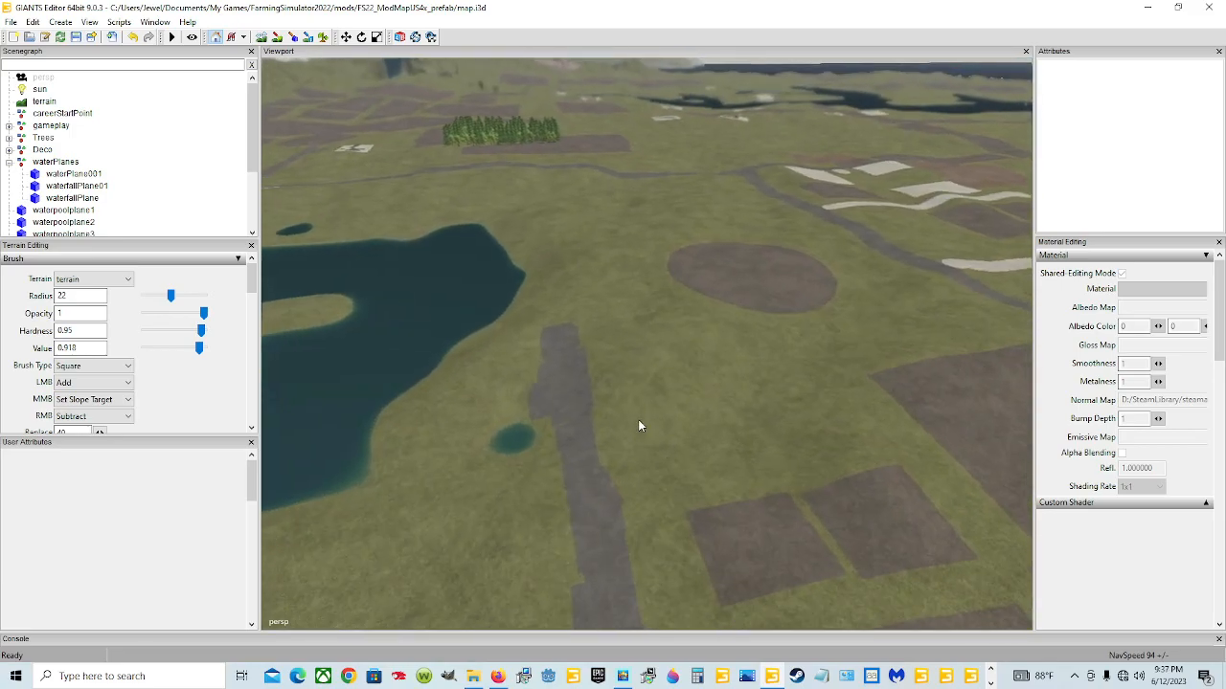
{"action": "scroll", "coordinate": [632, 422], "scroll_direction": "up", "scroll_amount": 8}
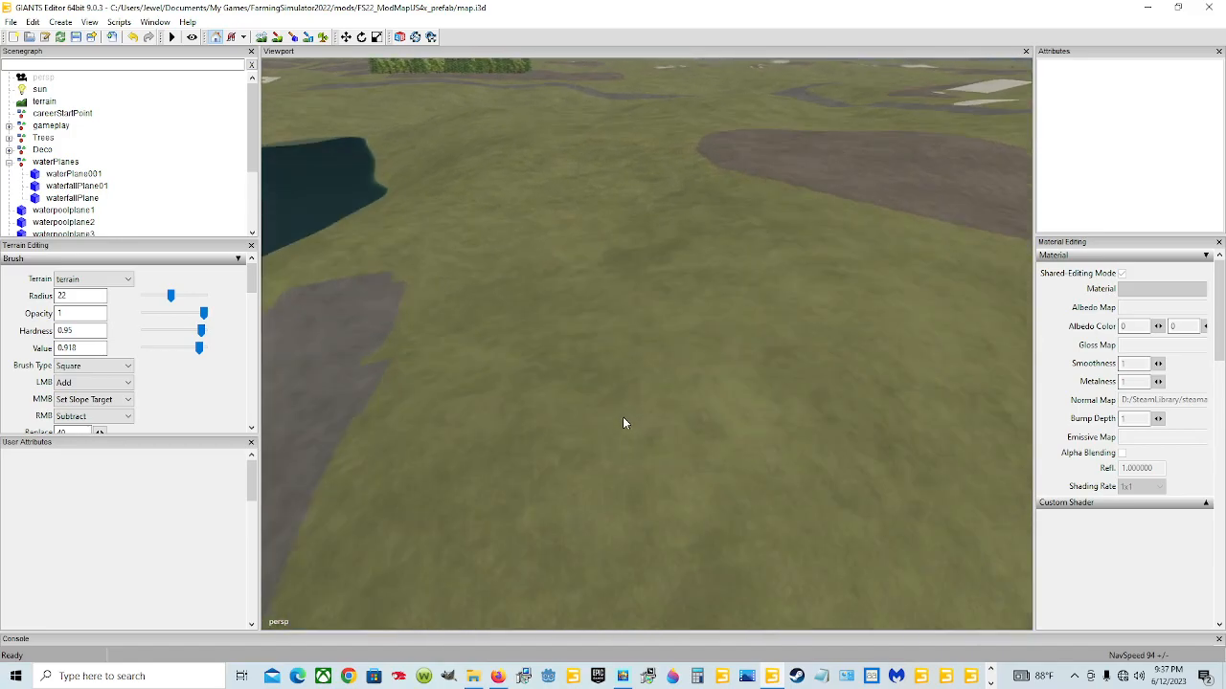
{"action": "left_click_drag", "start_coordinate": [692, 438], "coordinate": [695, 274], "text": "alt"}
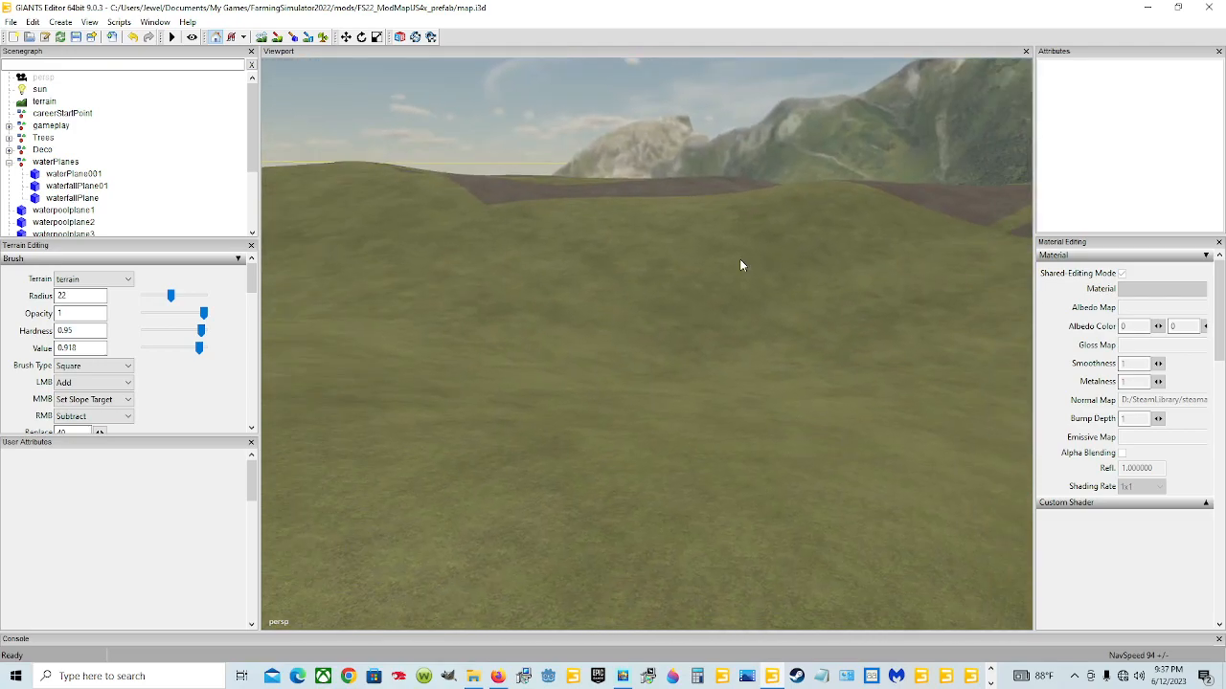
{"action": "left_click_drag", "start_coordinate": [661, 94], "coordinate": [692, 315], "text": "alt"}
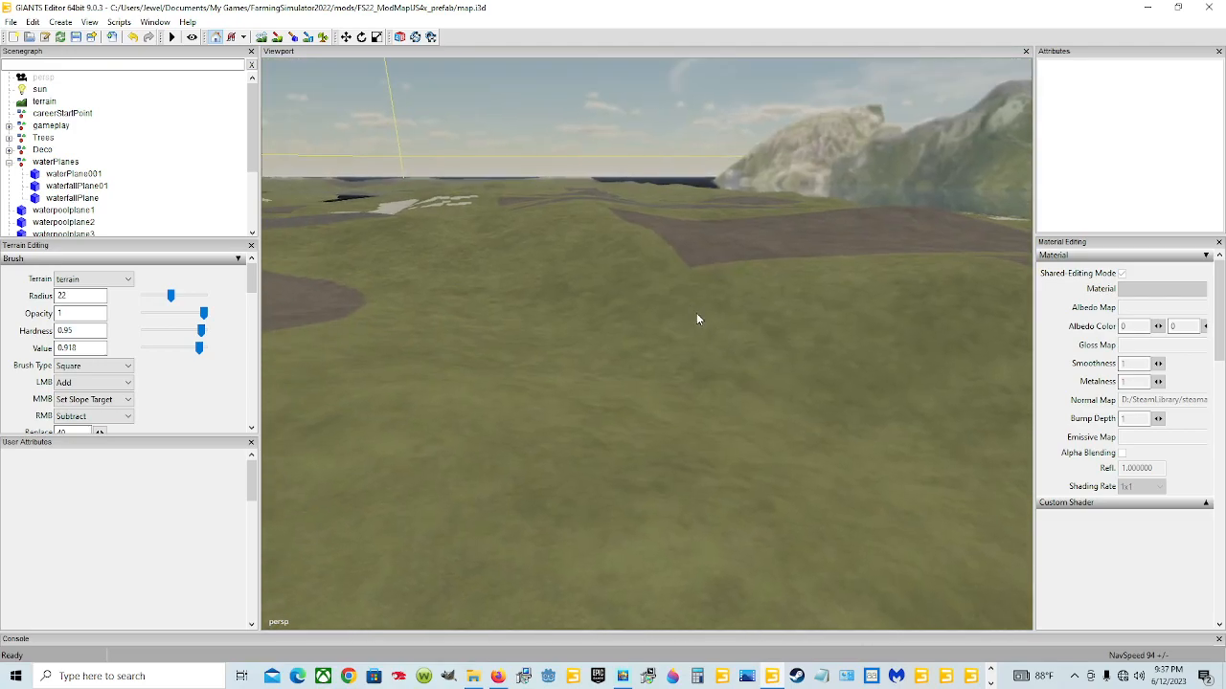
{"action": "mouse_move", "coordinate": [687, 398]}
{"action": "left_mouse_down", "text": "alt"}
{"action": "mouse_move", "coordinate": [821, 416]}
{"action": "mouse_move", "coordinate": [695, 380]}
{"action": "left_mouse_up", "text": "alt"}
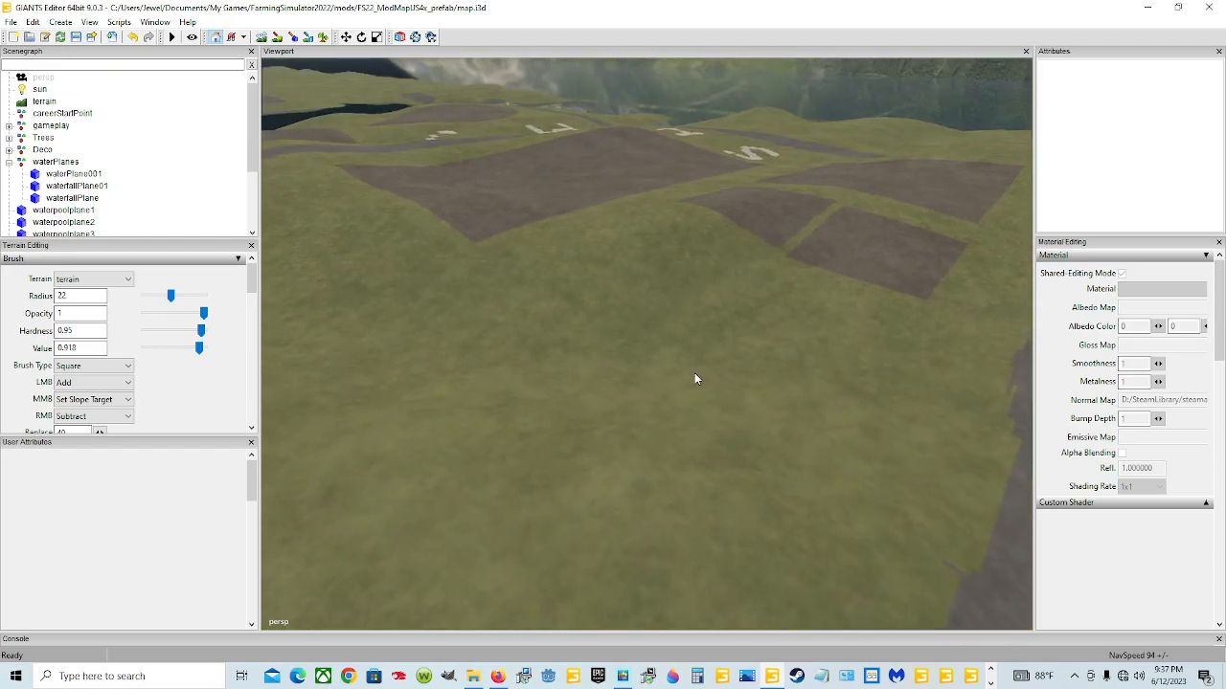
{"action": "left_click_drag", "start_coordinate": [720, 495], "coordinate": [776, 490], "text": "alt"}
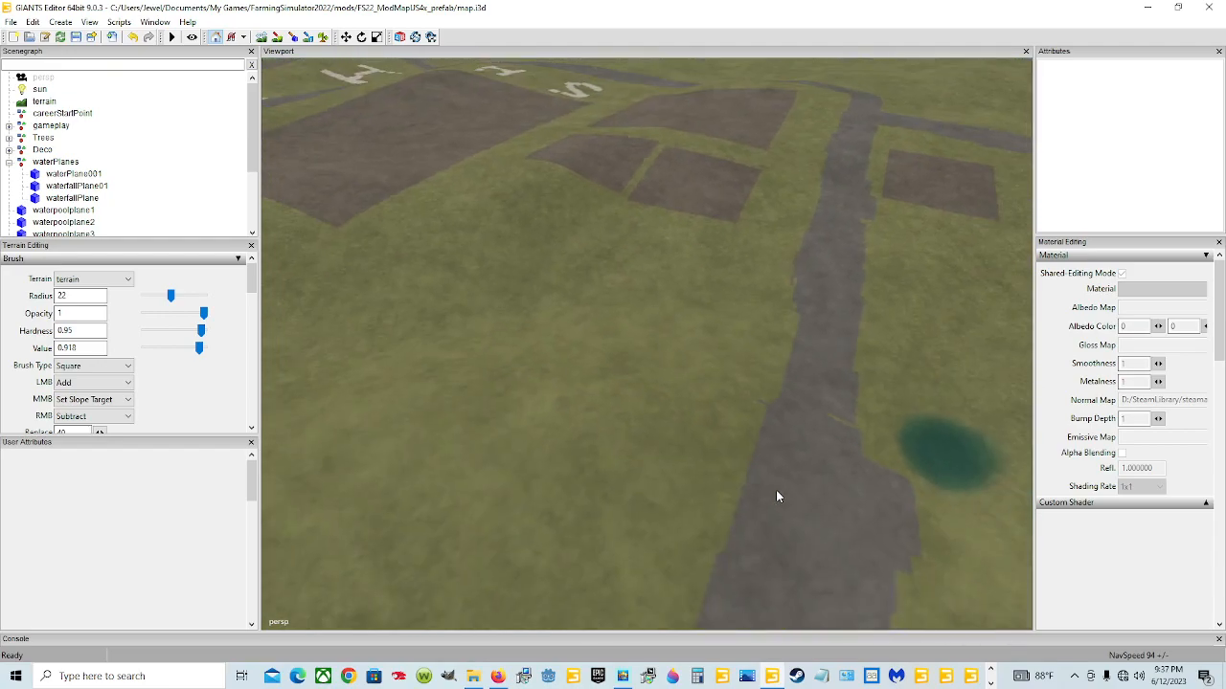
{"action": "left_click_drag", "start_coordinate": [579, 145], "coordinate": [600, 392], "text": "alt"}
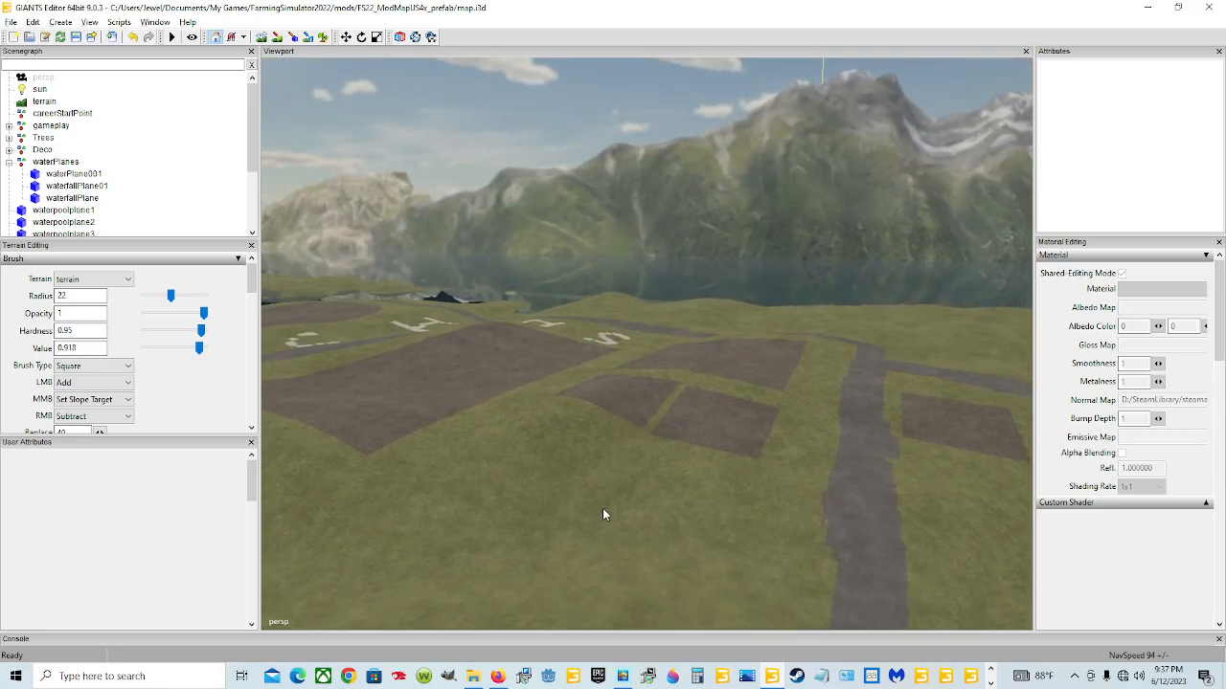
Inspect the slopes of the two small dirt plots from close to the ground
{"action": "scroll", "coordinate": [603, 514], "scroll_direction": "up", "scroll_amount": 3}
{"action": "scroll", "coordinate": [667, 484], "scroll_direction": "up", "scroll_amount": 3}
{"action": "left_click_drag", "start_coordinate": [666, 483], "coordinate": [608, 508], "text": "alt"}
{"action": "scroll", "coordinate": [630, 447], "scroll_direction": "up", "scroll_amount": 5}
{"action": "scroll", "coordinate": [632, 450], "scroll_direction": "up", "scroll_amount": 2}
{"action": "scroll", "coordinate": [639, 461], "scroll_direction": "down", "scroll_amount": 3}
{"action": "left_click_drag", "start_coordinate": [627, 452], "coordinate": [691, 402], "text": "alt"}
{"action": "scroll", "coordinate": [692, 403], "scroll_direction": "down", "scroll_amount": 3}
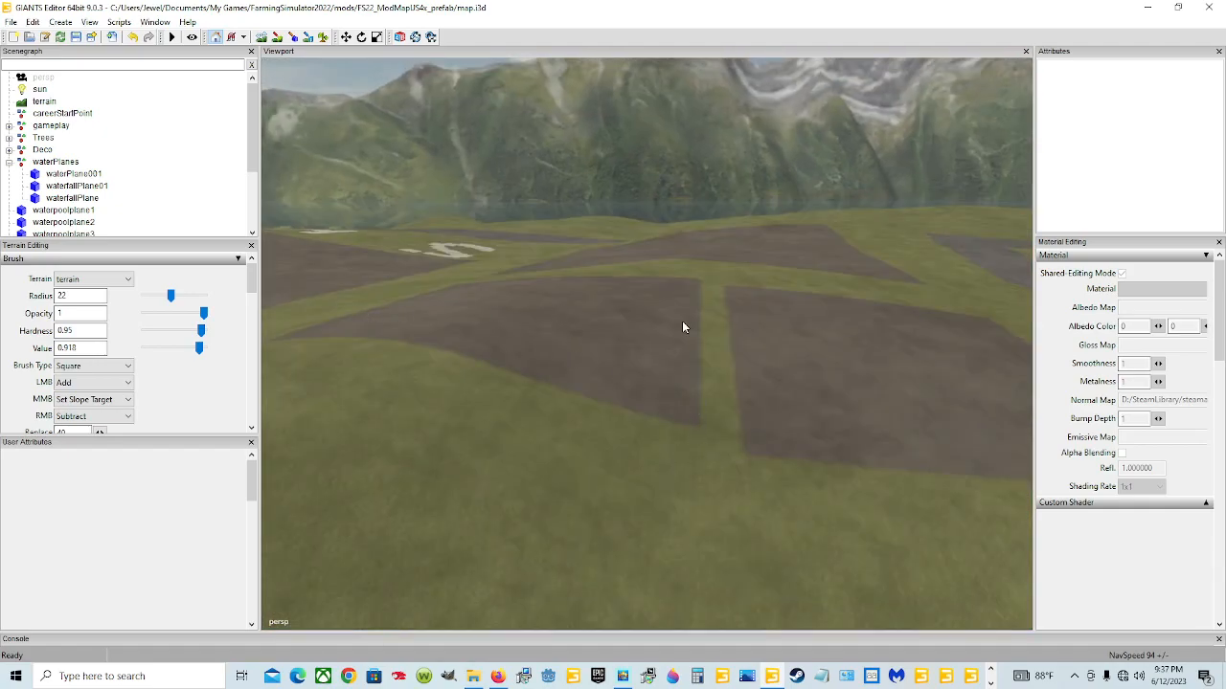
{"action": "left_click_drag", "start_coordinate": [747, 428], "coordinate": [853, 442], "text": "alt"}
{"action": "scroll", "coordinate": [631, 410], "scroll_direction": "up", "scroll_amount": 5}
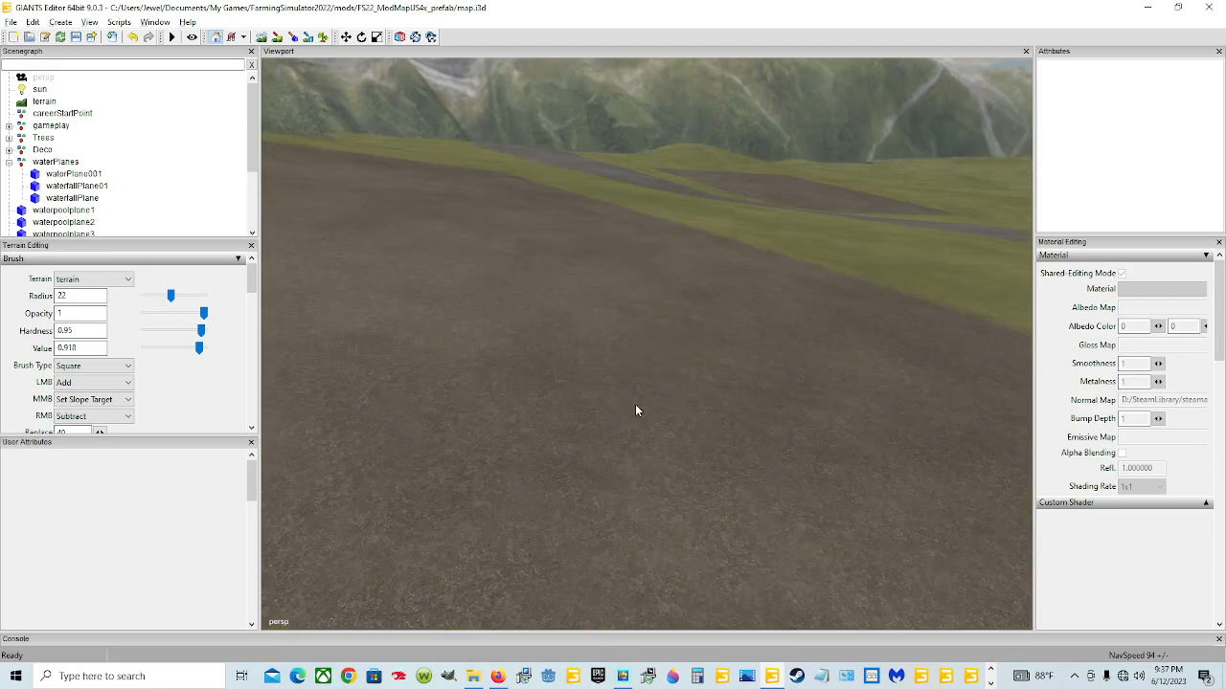
{"action": "left_click_drag", "start_coordinate": [628, 427], "coordinate": [609, 410], "text": "alt"}
{"action": "scroll", "coordinate": [610, 410], "scroll_direction": "down", "scroll_amount": 3}
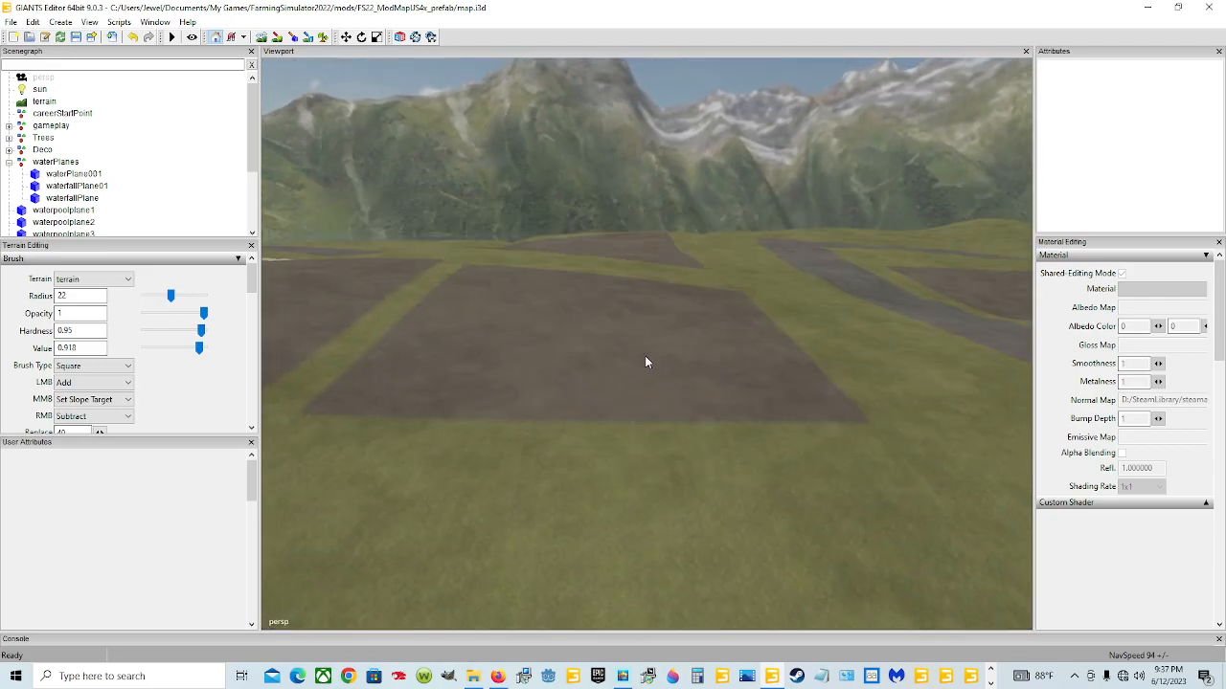
{"action": "left_click_drag", "start_coordinate": [670, 456], "coordinate": [746, 459], "text": "alt"}
{"action": "scroll", "coordinate": [777, 386], "scroll_direction": "up", "scroll_amount": 4}
{"action": "left_click_drag", "start_coordinate": [776, 387], "coordinate": [567, 410], "text": "alt"}
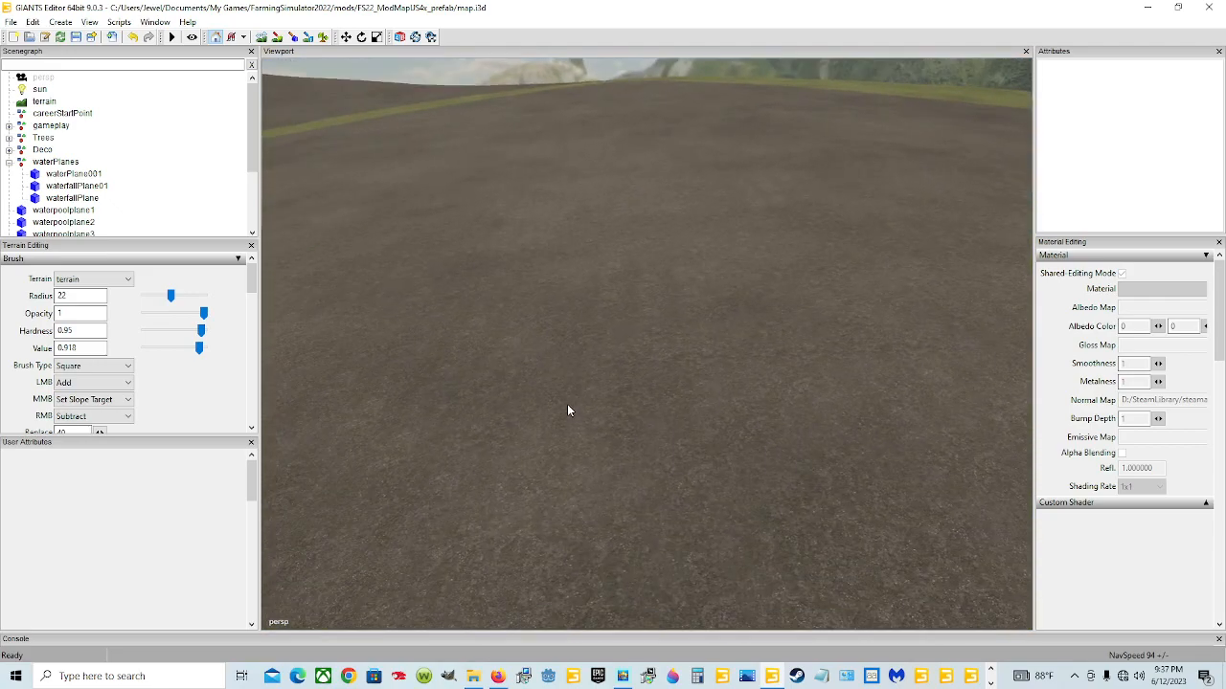
Check the ground surface and edges across the neighbouring dirt fields at close range
{"action": "scroll", "coordinate": [578, 364], "scroll_direction": "down", "scroll_amount": 5}
{"action": "left_click_drag", "start_coordinate": [671, 404], "coordinate": [716, 358], "text": "alt"}
{"action": "scroll", "coordinate": [719, 353], "scroll_direction": "up", "scroll_amount": 5}
{"action": "left_click_drag", "start_coordinate": [678, 463], "coordinate": [697, 440], "text": "alt"}
{"action": "scroll", "coordinate": [745, 383], "scroll_direction": "up", "scroll_amount": 4}
{"action": "left_click_drag", "start_coordinate": [754, 372], "coordinate": [727, 459], "text": "alt"}
{"action": "scroll", "coordinate": [846, 406], "scroll_direction": "down", "scroll_amount": 4}
{"action": "scroll", "coordinate": [813, 422], "scroll_direction": "down", "scroll_amount": 5}
{"action": "scroll", "coordinate": [640, 425], "scroll_direction": "up", "scroll_amount": 6}
{"action": "left_click_drag", "start_coordinate": [633, 423], "coordinate": [641, 377], "text": "alt"}
{"action": "scroll", "coordinate": [641, 377], "scroll_direction": "down", "scroll_amount": 5}
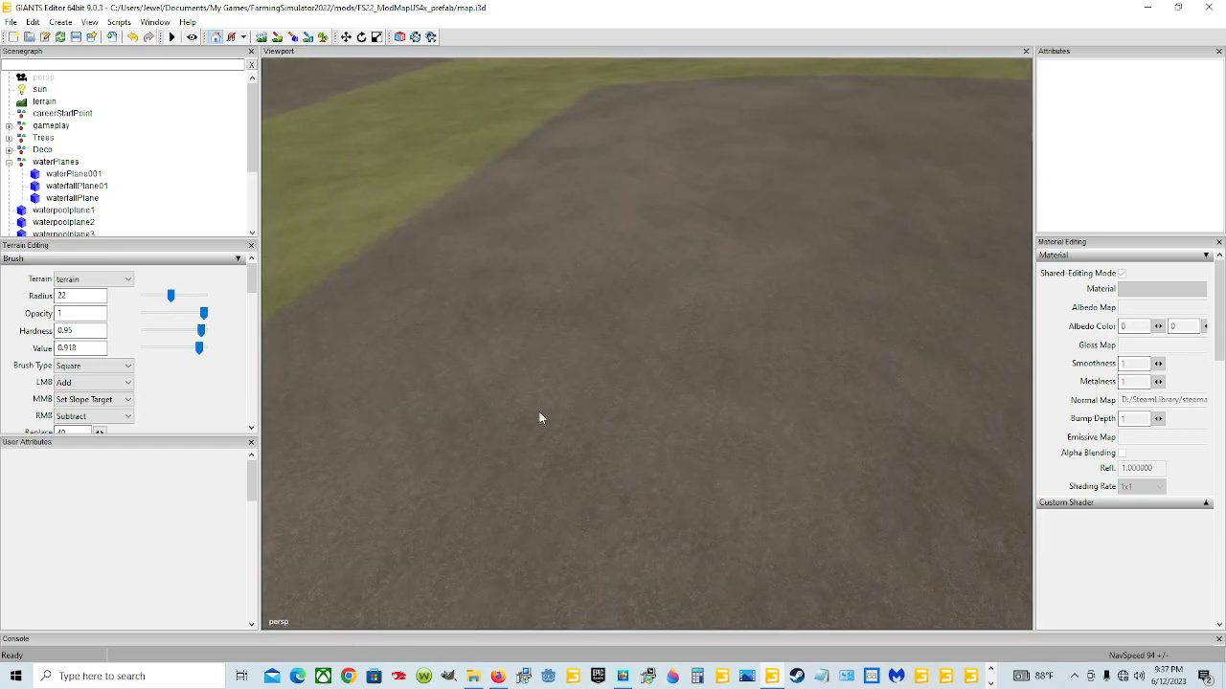
{"action": "left_click_drag", "start_coordinate": [539, 413], "coordinate": [776, 377], "text": "alt"}
Survey the open grass between the small plots, the road end and the circular field for space to mark
{"action": "scroll", "coordinate": [721, 398], "scroll_direction": "down", "scroll_amount": 6}
{"action": "left_click_drag", "start_coordinate": [713, 401], "coordinate": [693, 457], "text": "alt"}
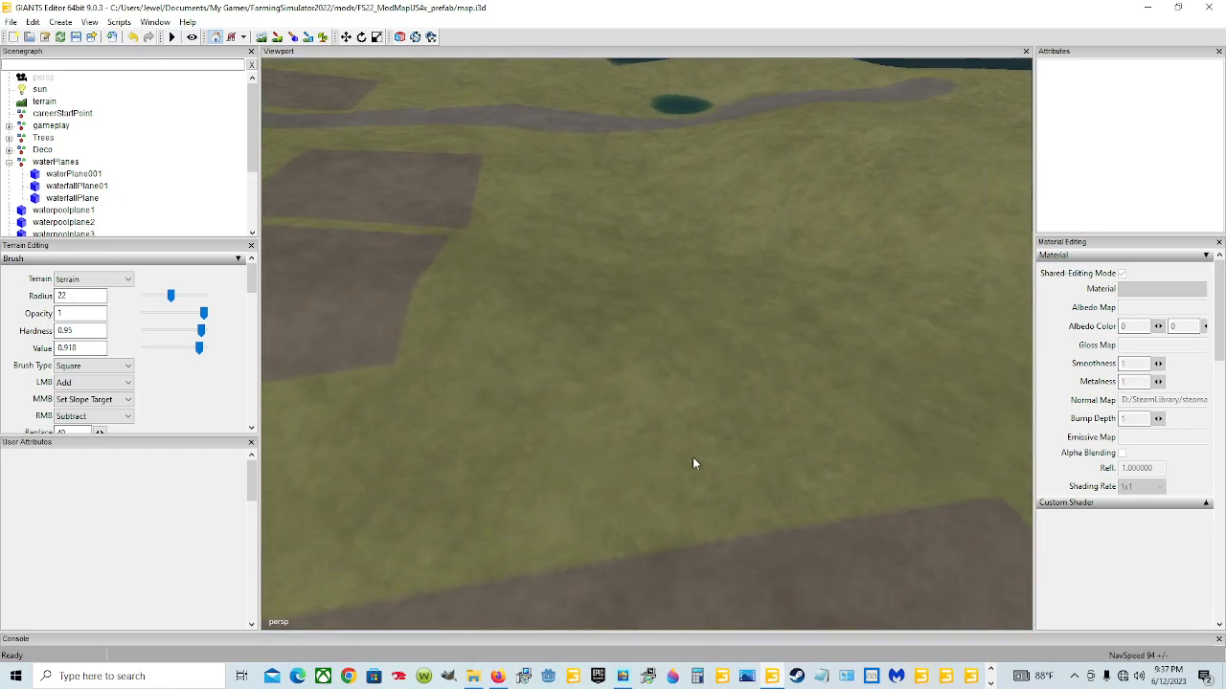
{"action": "scroll", "coordinate": [661, 424], "scroll_direction": "down", "scroll_amount": 4}
{"action": "left_click_drag", "start_coordinate": [592, 402], "coordinate": [559, 316], "text": "alt"}
{"action": "scroll", "coordinate": [621, 356], "scroll_direction": "up", "scroll_amount": 5}
{"action": "left_click_drag", "start_coordinate": [626, 362], "coordinate": [668, 454], "text": "alt"}
{"action": "scroll", "coordinate": [666, 390], "scroll_direction": "down", "scroll_amount": 3}
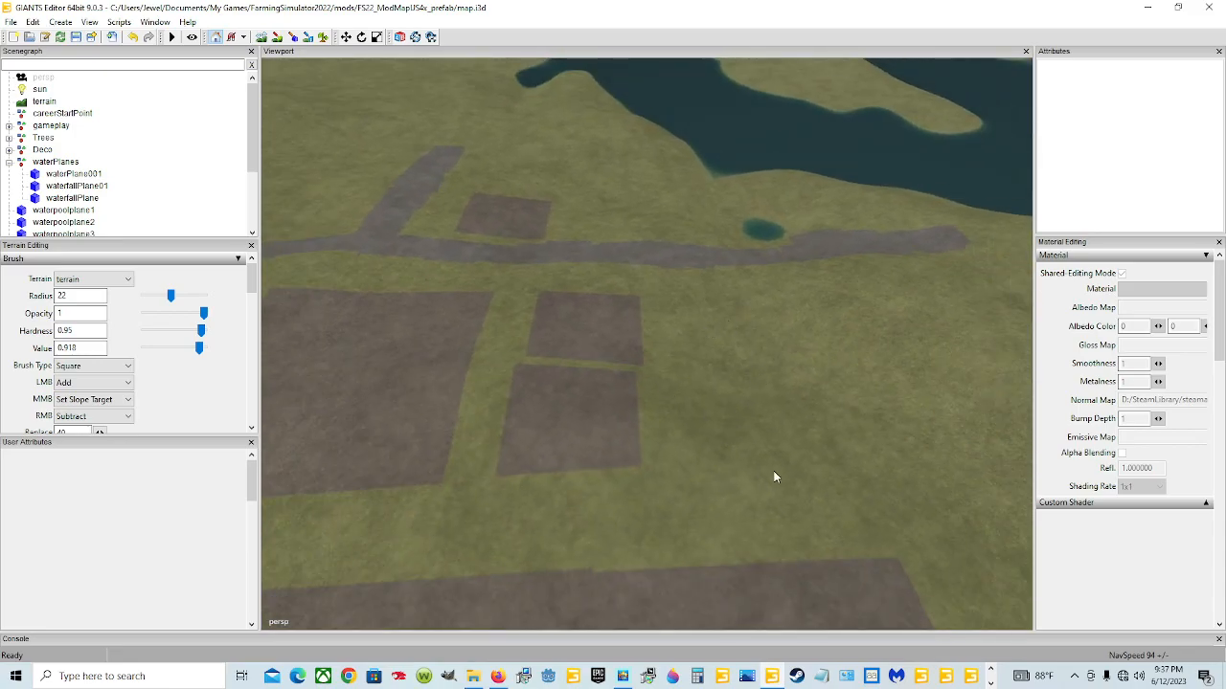
{"action": "left_click_drag", "start_coordinate": [769, 481], "coordinate": [871, 481], "text": "alt"}
{"action": "left_click_drag", "start_coordinate": [737, 414], "coordinate": [637, 424], "text": "alt"}
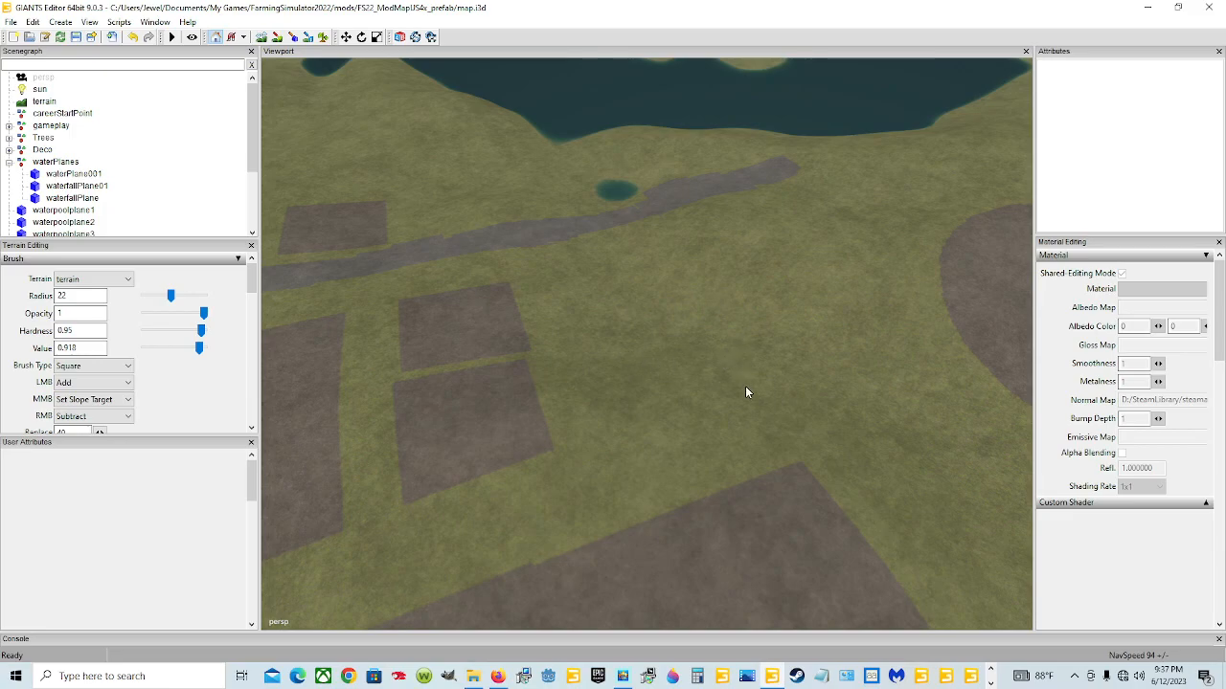
{"action": "left_click_drag", "start_coordinate": [745, 391], "coordinate": [732, 381], "text": "alt"}
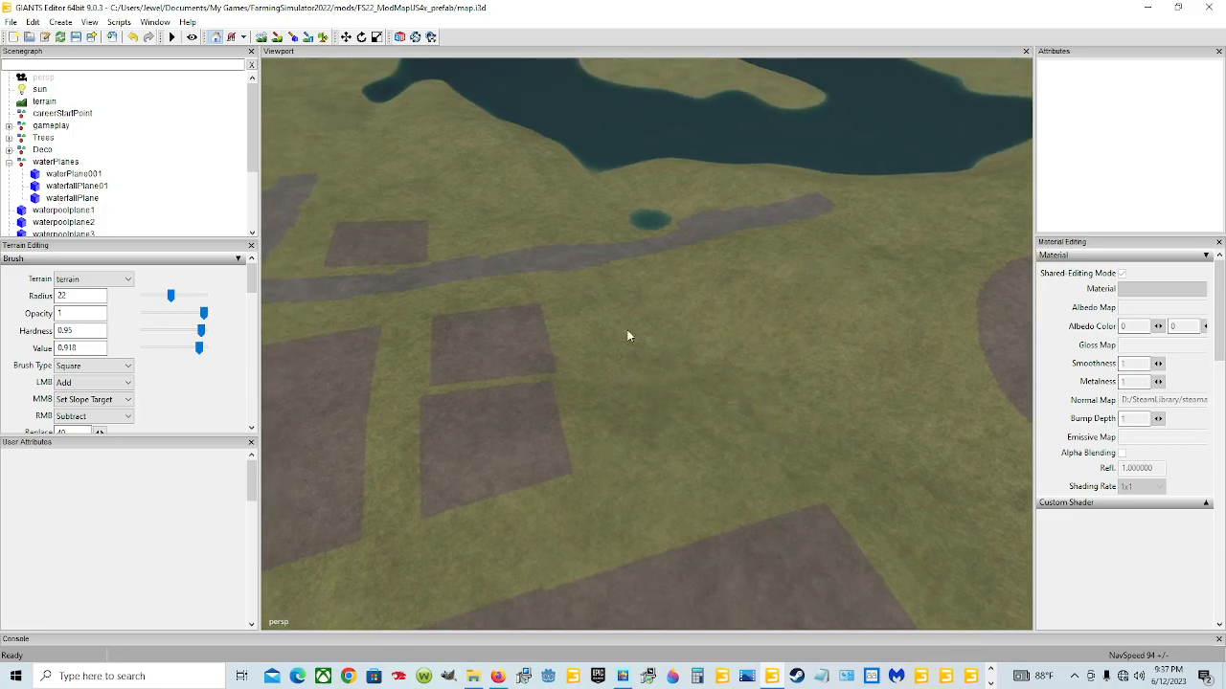
{"action": "left_click_drag", "start_coordinate": [750, 411], "coordinate": [707, 395], "text": "alt"}
{"action": "scroll", "coordinate": [648, 383], "scroll_direction": "up", "scroll_amount": 3}
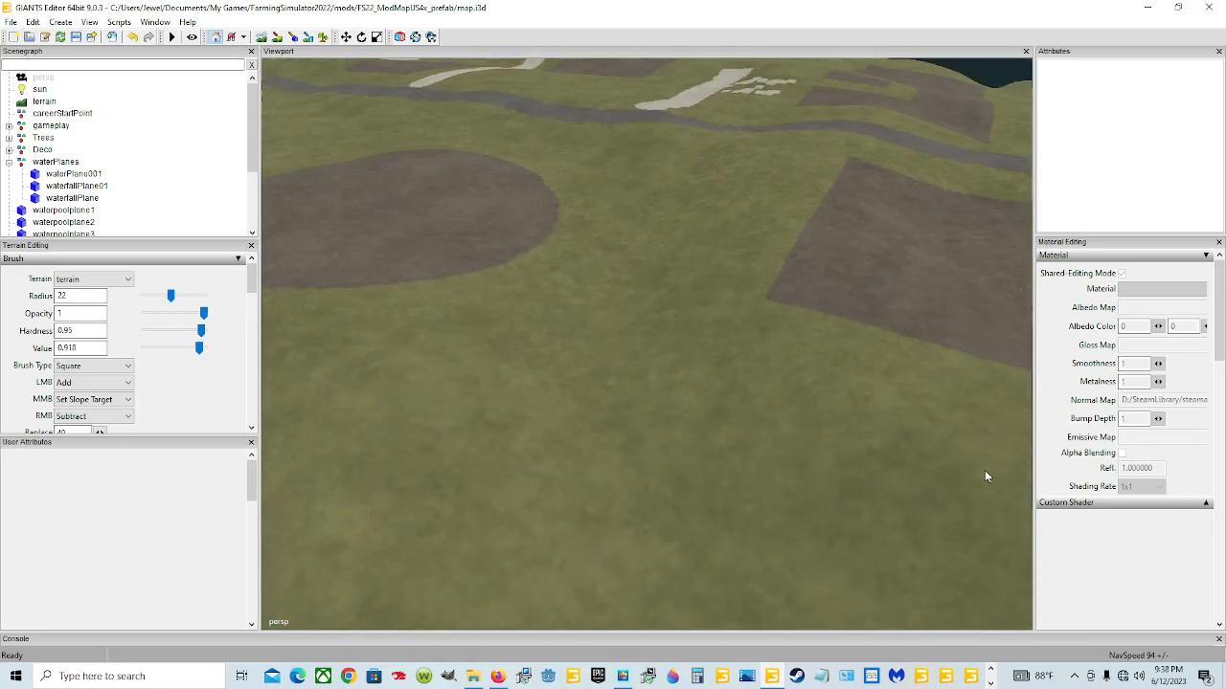
{"action": "left_click_drag", "start_coordinate": [984, 470], "coordinate": [601, 386], "text": "alt"}
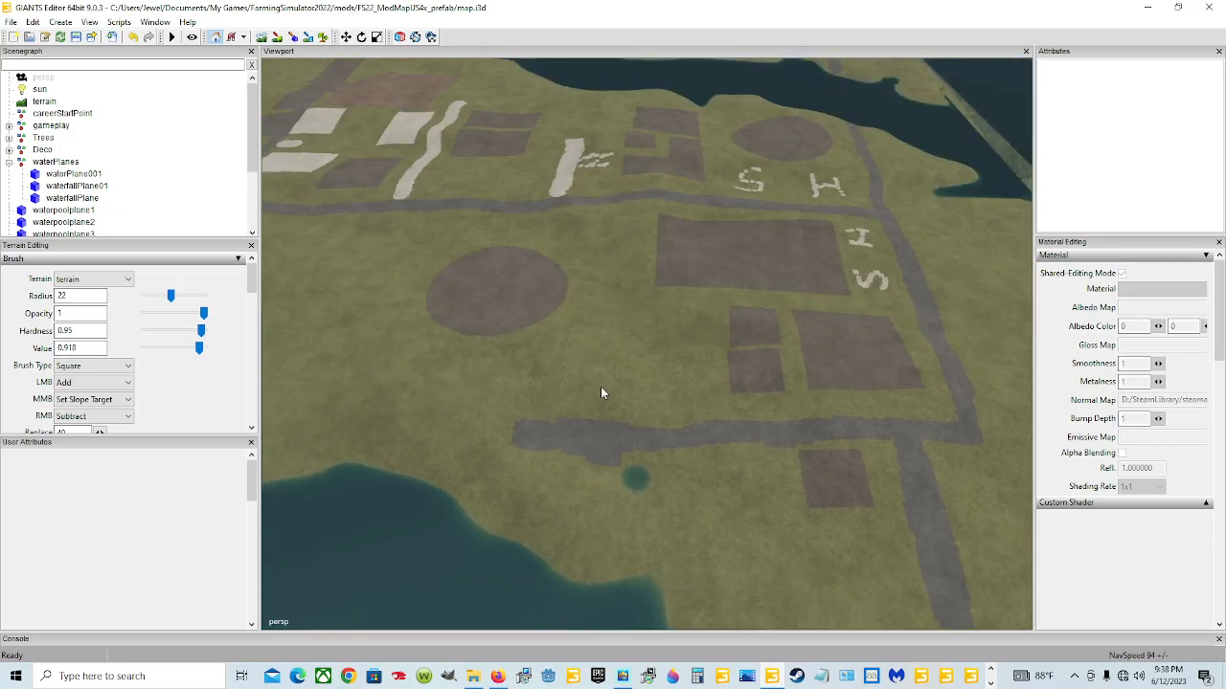
Paint pale letters S and H on the grass between the circular field and the small dirt plots with a 2.25 brush radius
{"action": "left_click", "coordinate": [278, 39]}
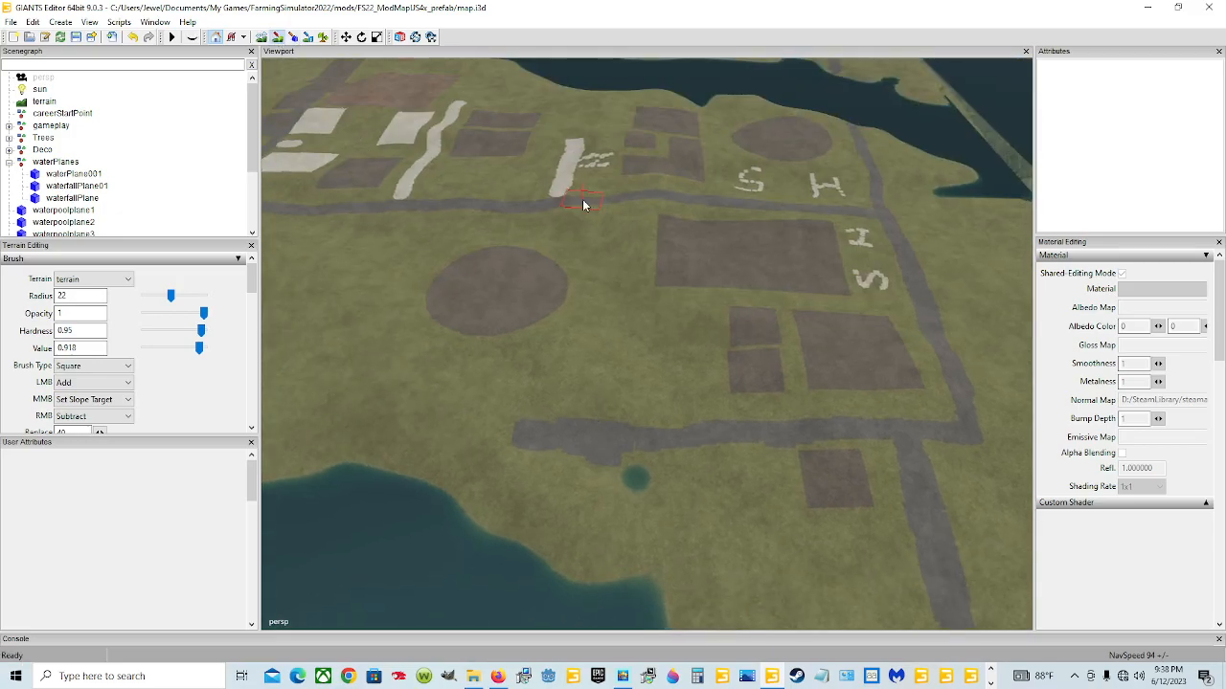
{"action": "scroll", "coordinate": [567, 173], "scroll_direction": "down", "scroll_amount": 8, "text": "ctrl"}
{"action": "scroll", "coordinate": [665, 327], "scroll_direction": "down", "scroll_amount": 10, "text": "ctrl"}
{"action": "scroll", "coordinate": [665, 326], "scroll_direction": "up", "scroll_amount": 1, "text": "ctrl"}
{"action": "mouse_move", "coordinate": [600, 341]}
{"action": "left_mouse_down"}
{"action": "mouse_move", "coordinate": [597, 378]}
{"action": "mouse_move", "coordinate": [595, 357]}
{"action": "left_mouse_up"}
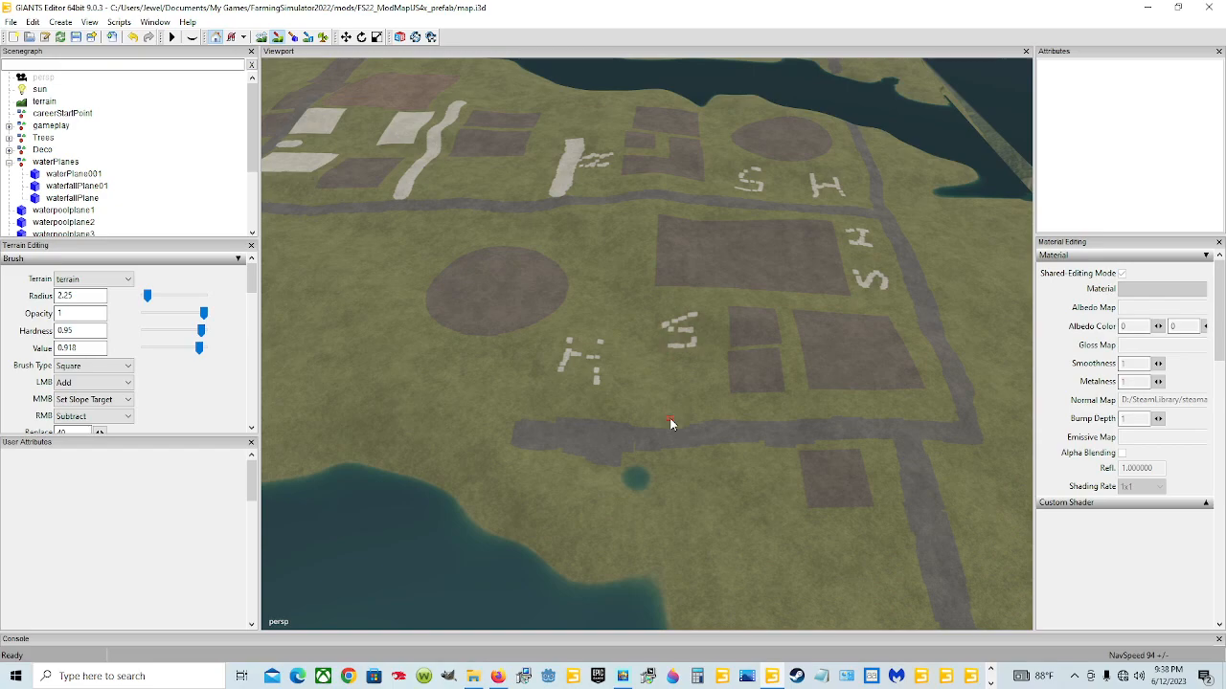
{"action": "mouse_move", "coordinate": [600, 344]}
{"action": "left_mouse_down"}
{"action": "mouse_move", "coordinate": [596, 383]}
{"action": "mouse_move", "coordinate": [558, 399]}
{"action": "mouse_move", "coordinate": [563, 375]}
{"action": "left_mouse_up"}
Extend the asphalt road from its open end along the lake shore past the circular field with an 11.25 brush radius
{"action": "left_click_drag", "start_coordinate": [709, 496], "coordinate": [644, 435], "text": "alt"}
{"action": "scroll", "coordinate": [644, 435], "scroll_direction": "up", "scroll_amount": 3}
{"action": "left_click_drag", "start_coordinate": [560, 328], "coordinate": [701, 420], "text": "alt"}
{"action": "scroll", "coordinate": [630, 343], "scroll_direction": "down", "scroll_amount": 3}
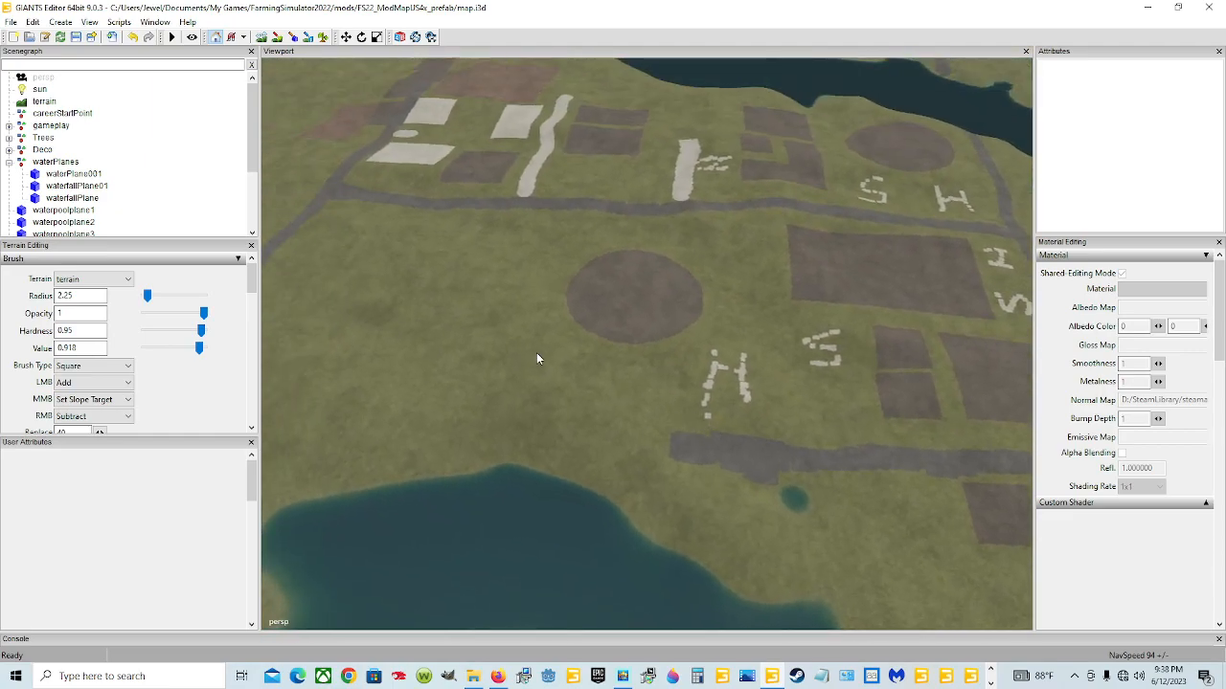
{"action": "left_click", "coordinate": [277, 37]}
{"action": "scroll", "coordinate": [751, 448], "scroll_direction": "up", "scroll_amount": 9}
{"action": "mouse_move", "coordinate": [732, 458]}
{"action": "left_mouse_down"}
{"action": "mouse_move", "coordinate": [511, 386]}
{"action": "mouse_move", "coordinate": [325, 421]}
{"action": "mouse_move", "coordinate": [286, 387]}
{"action": "left_mouse_up"}
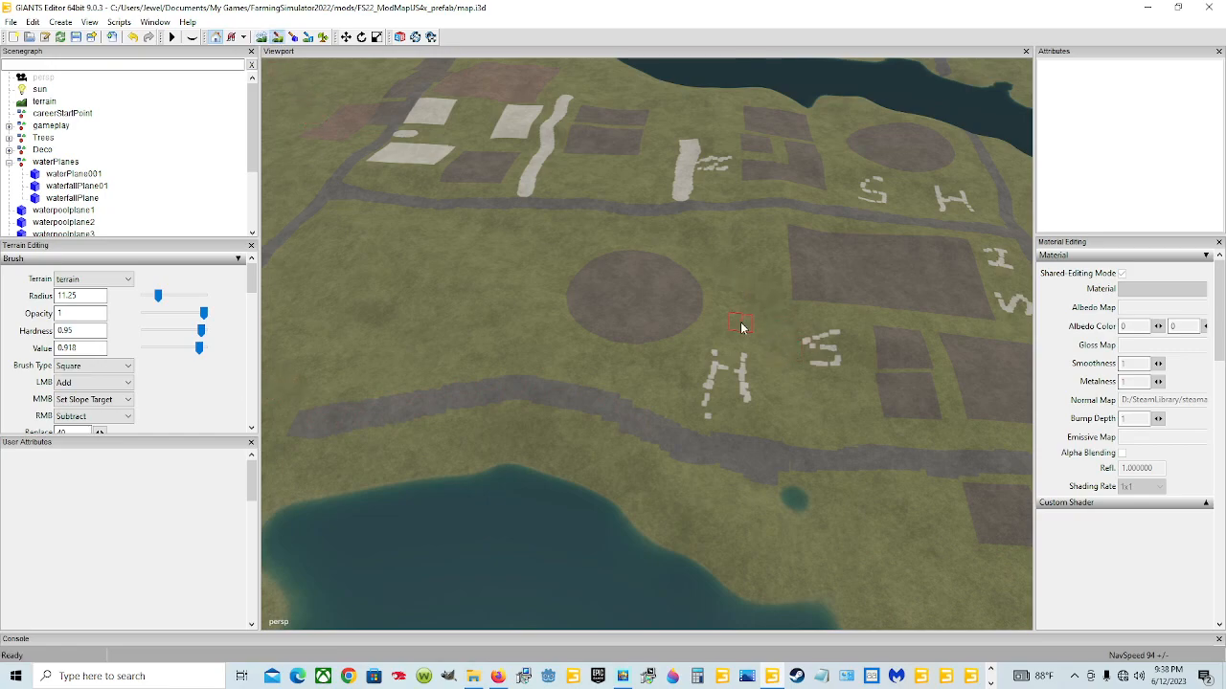
Continue the lakeside asphalt road from its new end until it joins the existing road near the trees
{"action": "left_click_drag", "start_coordinate": [646, 520], "coordinate": [828, 541], "text": "alt"}
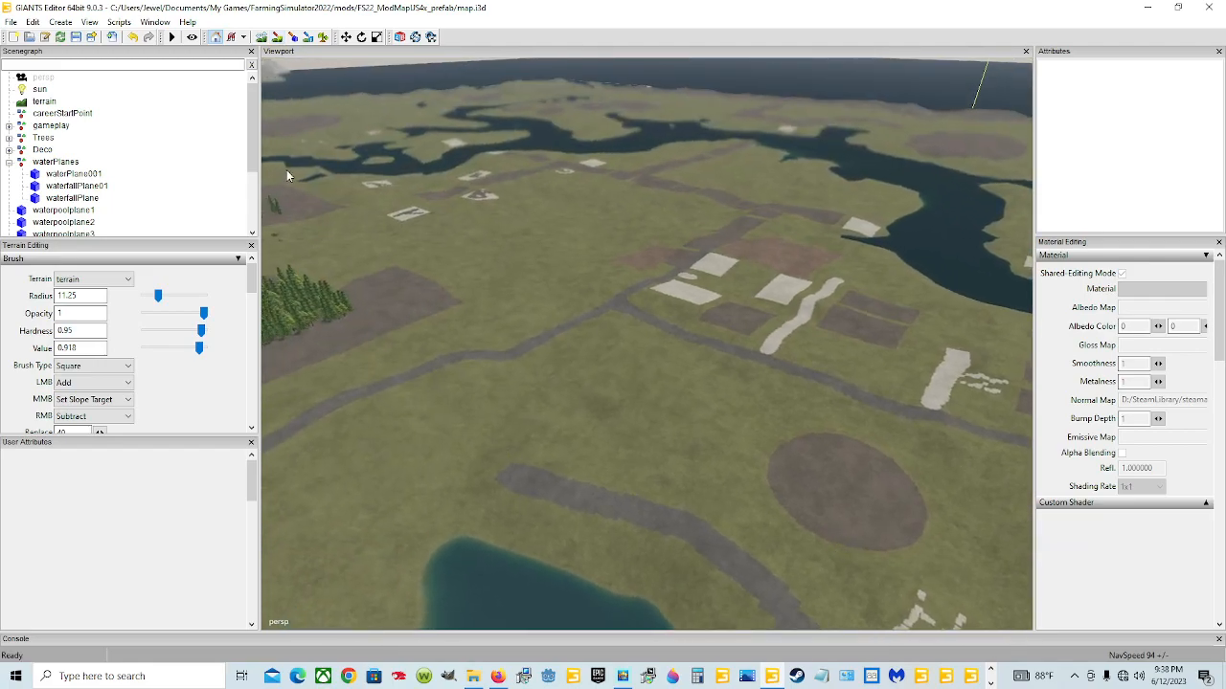
{"action": "left_click", "coordinate": [277, 36]}
{"action": "mouse_move", "coordinate": [538, 477]}
{"action": "left_mouse_down"}
{"action": "mouse_move", "coordinate": [484, 467]}
{"action": "mouse_move", "coordinate": [402, 391]}
{"action": "left_mouse_up"}
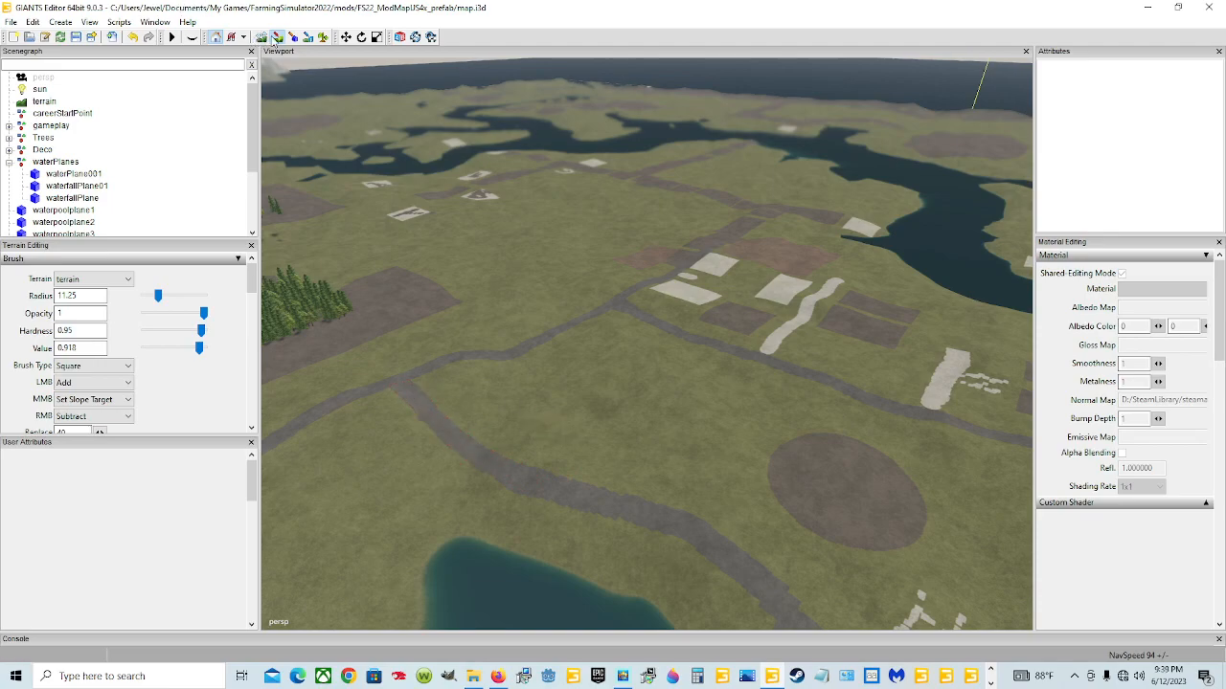
Stop painting and review the lakeside road, the new S and H letters and the surrounding fields
{"action": "right_click_drag", "start_coordinate": [446, 275], "coordinate": [631, 372]}
{"action": "left_click_drag", "start_coordinate": [631, 367], "coordinate": [624, 371], "text": "alt"}
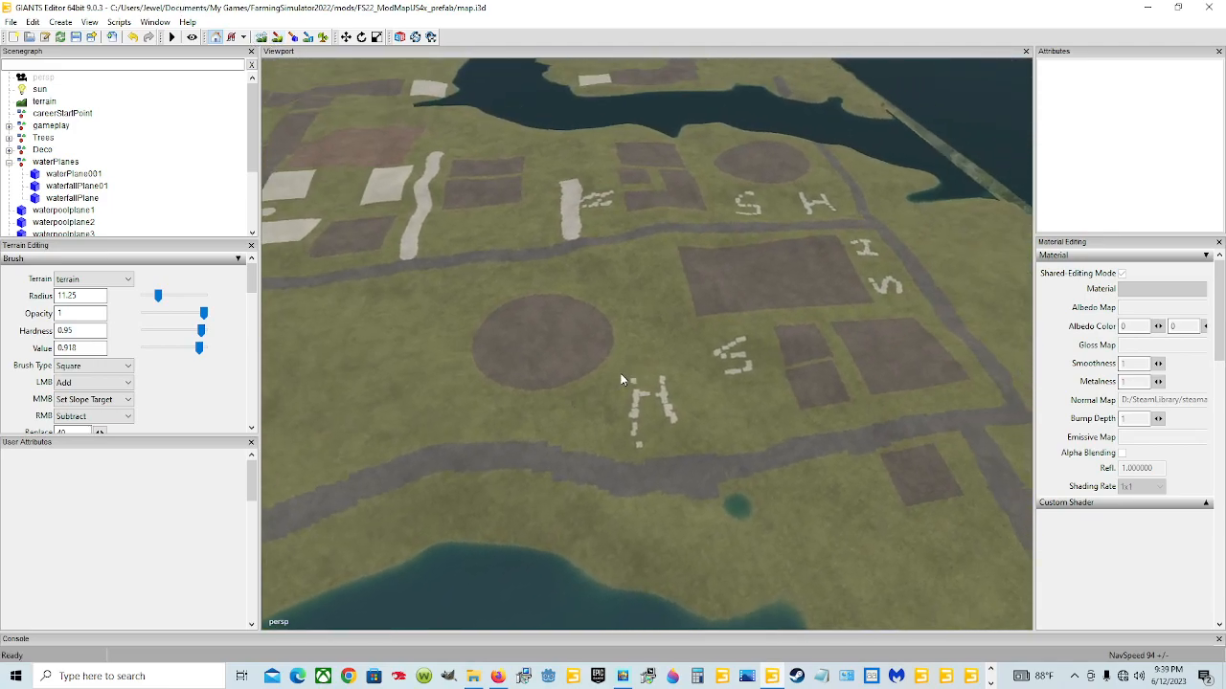
{"action": "scroll", "coordinate": [559, 392], "scroll_direction": "up", "scroll_amount": 3}
{"action": "left_click_drag", "start_coordinate": [571, 458], "coordinate": [538, 399], "text": "alt"}
{"action": "scroll", "coordinate": [538, 398], "scroll_direction": "up", "scroll_amount": 1}
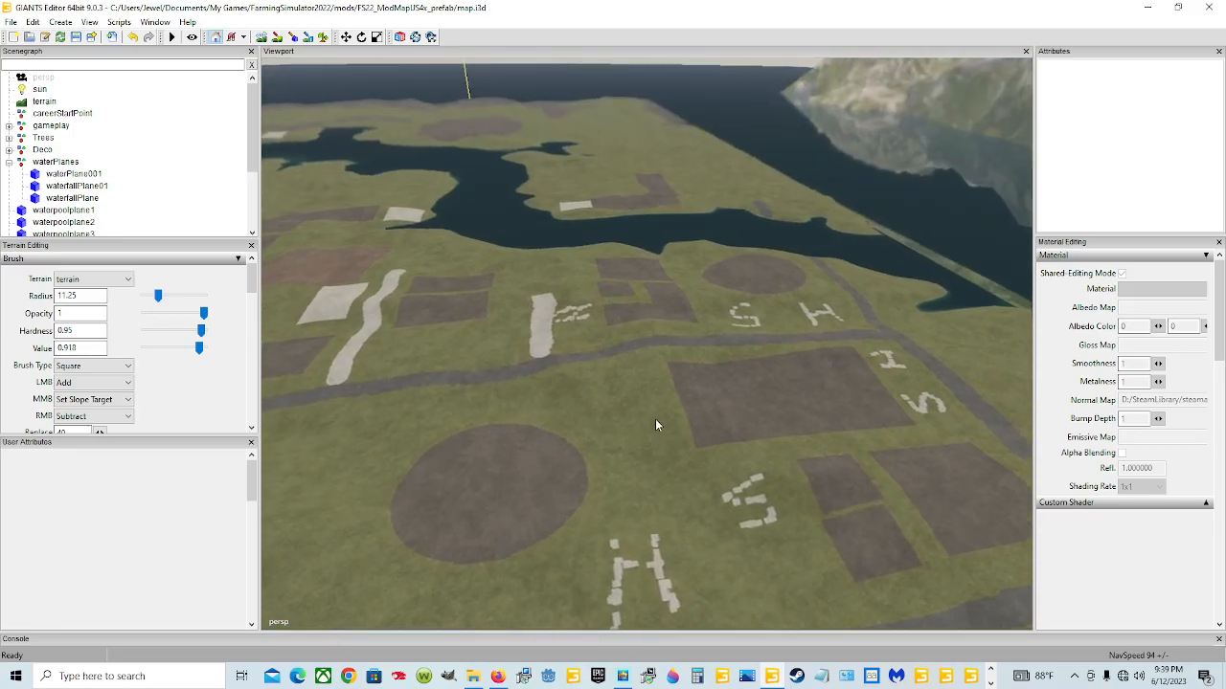
Examine the fields, roads and pale strips between the river and the lake for spots still needing markings
{"action": "left_click_drag", "start_coordinate": [657, 420], "coordinate": [602, 526], "text": "alt"}
{"action": "scroll", "coordinate": [569, 398], "scroll_direction": "up", "scroll_amount": 4}
{"action": "scroll", "coordinate": [526, 583], "scroll_direction": "up", "scroll_amount": 4}
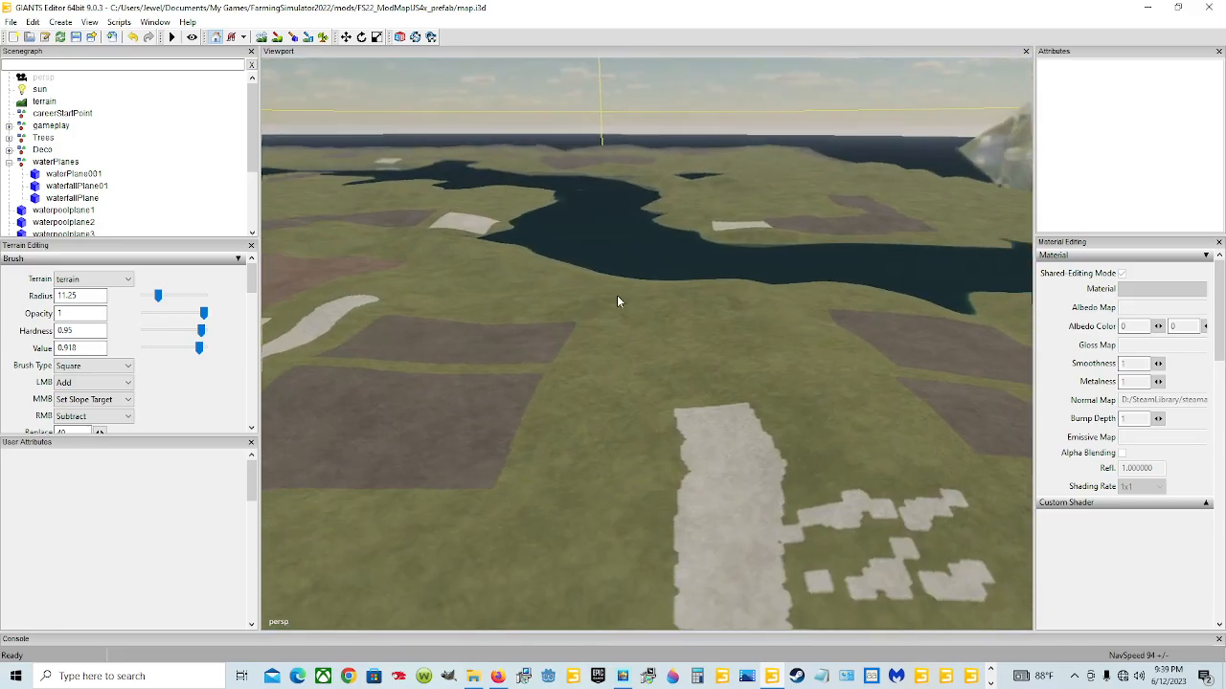
{"action": "left_click_drag", "start_coordinate": [590, 285], "coordinate": [927, 289], "text": "alt"}
{"action": "scroll", "coordinate": [804, 241], "scroll_direction": "down", "scroll_amount": 4}
{"action": "left_click_drag", "start_coordinate": [540, 375], "coordinate": [671, 315], "text": "alt"}
{"action": "scroll", "coordinate": [659, 310], "scroll_direction": "down", "scroll_amount": 1}
{"action": "scroll", "coordinate": [670, 295], "scroll_direction": "up", "scroll_amount": 1}
{"action": "scroll", "coordinate": [679, 288], "scroll_direction": "up", "scroll_amount": 4}
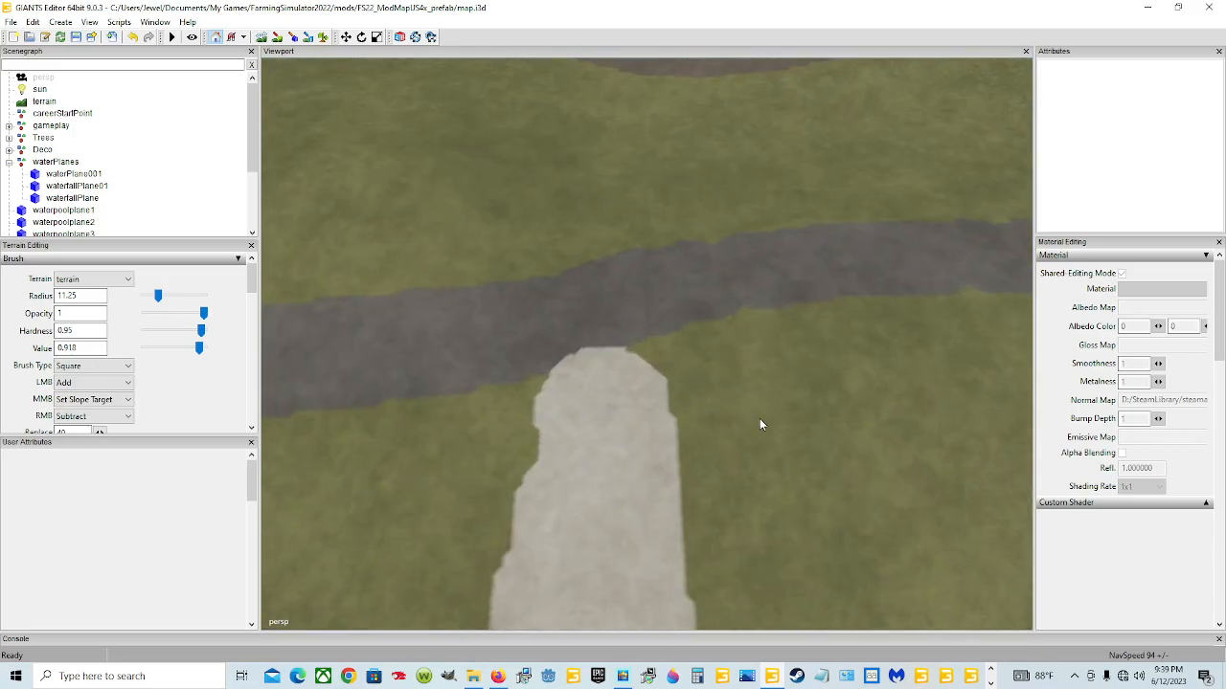
{"action": "left_click_drag", "start_coordinate": [759, 419], "coordinate": [681, 435], "text": "alt"}
{"action": "scroll", "coordinate": [730, 321], "scroll_direction": "up", "scroll_amount": 6}
{"action": "scroll", "coordinate": [756, 283], "scroll_direction": "down", "scroll_amount": 8}
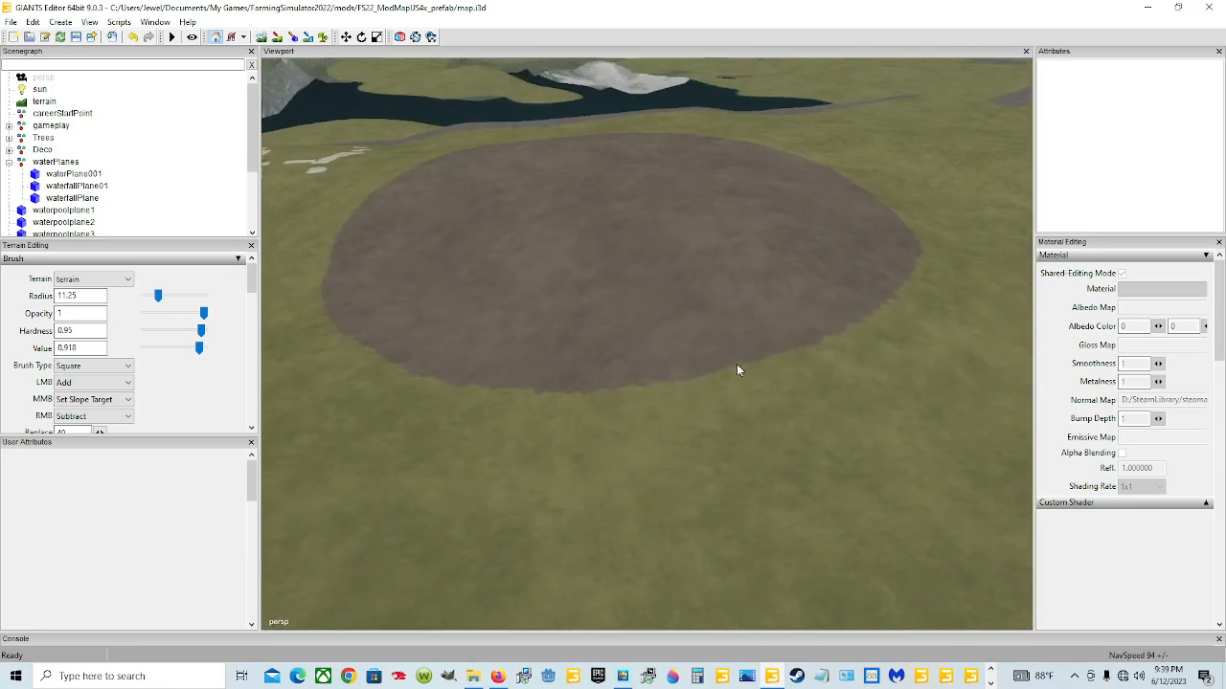
{"action": "left_click_drag", "start_coordinate": [738, 370], "coordinate": [734, 189], "text": "alt"}
{"action": "scroll", "coordinate": [735, 189], "scroll_direction": "down", "scroll_amount": 8}
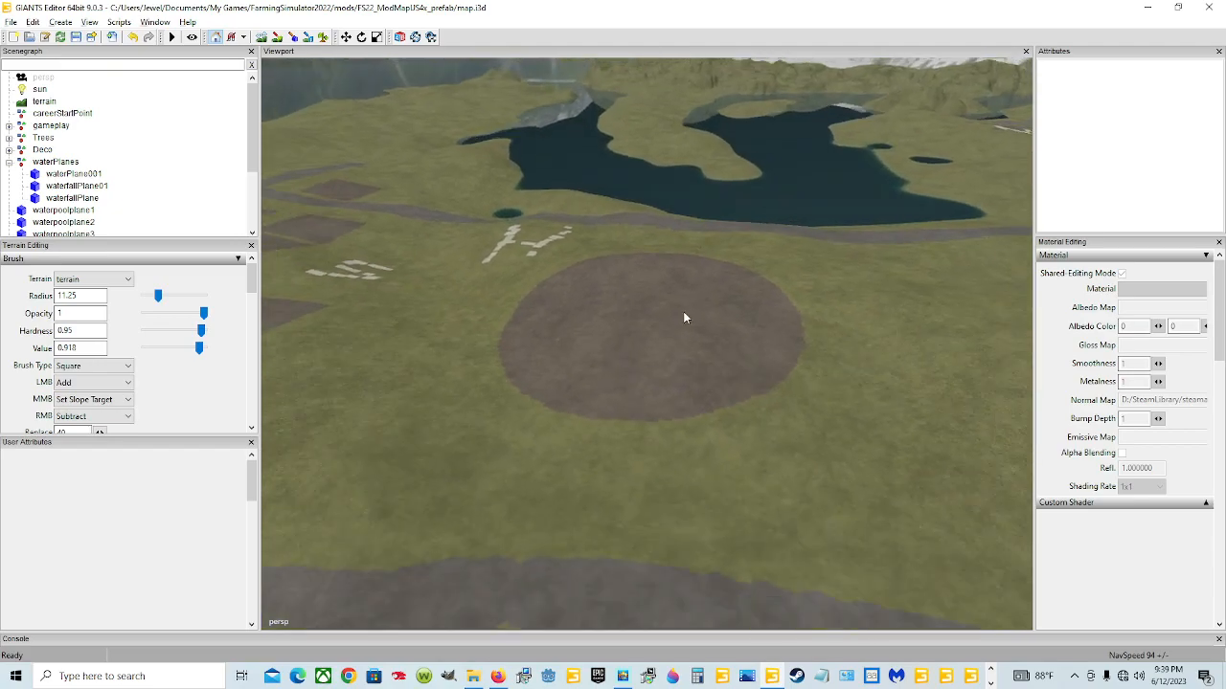
Paint pale letters H and S on the grass between the circular field and the main asphalt road with a 2.5 brush radius
{"action": "left_click_drag", "start_coordinate": [667, 307], "coordinate": [579, 542], "text": "alt"}
{"action": "scroll", "coordinate": [601, 402], "scroll_direction": "down", "scroll_amount": 5}
{"action": "scroll", "coordinate": [659, 393], "scroll_direction": "up", "scroll_amount": 8}
{"action": "scroll", "coordinate": [701, 405], "scroll_direction": "up", "scroll_amount": 6}
{"action": "left_click_drag", "start_coordinate": [701, 405], "coordinate": [676, 348], "text": "alt"}
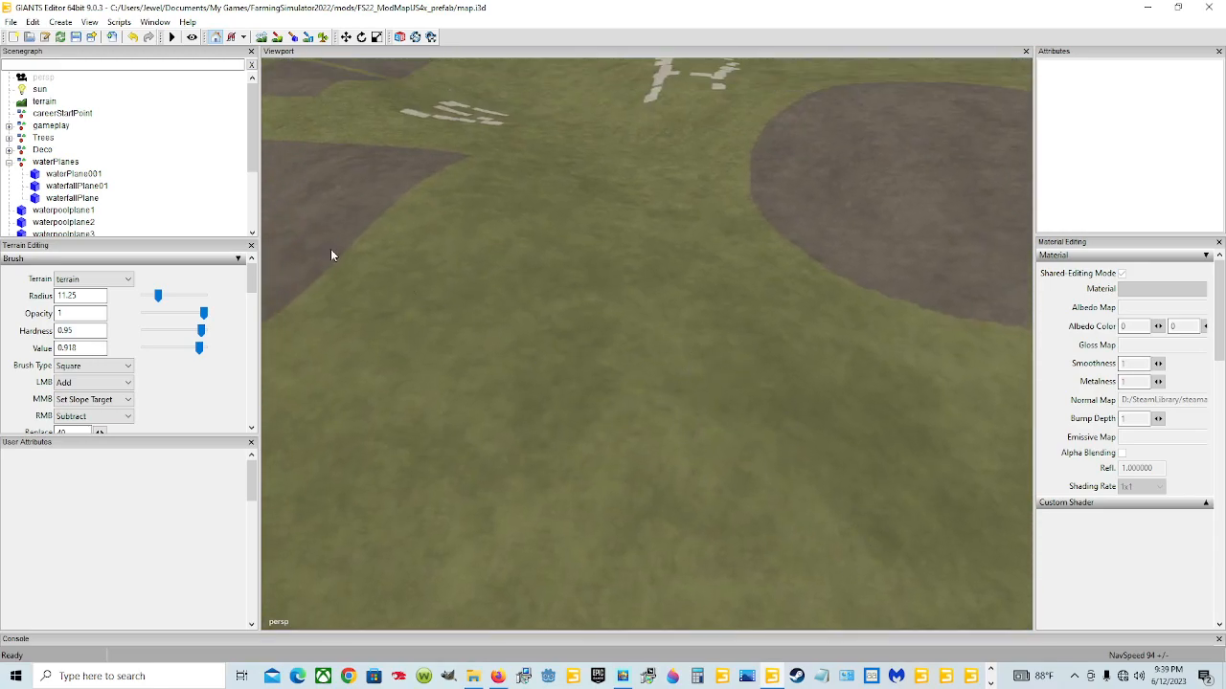
{"action": "left_click_drag", "start_coordinate": [377, 374], "coordinate": [666, 436], "text": "alt"}
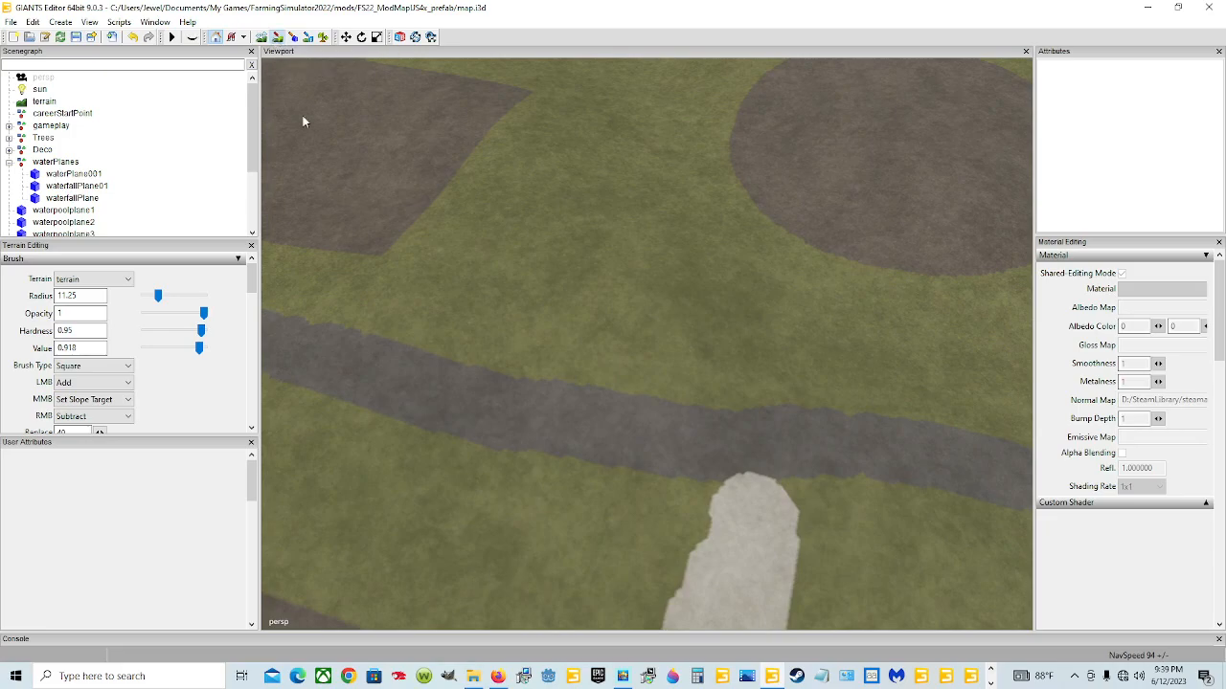
{"action": "scroll", "coordinate": [749, 562], "scroll_direction": "down", "scroll_amount": 10}
{"action": "left_click_drag", "start_coordinate": [716, 245], "coordinate": [704, 318]}
{"action": "left_click_drag", "start_coordinate": [636, 273], "coordinate": [707, 284]}
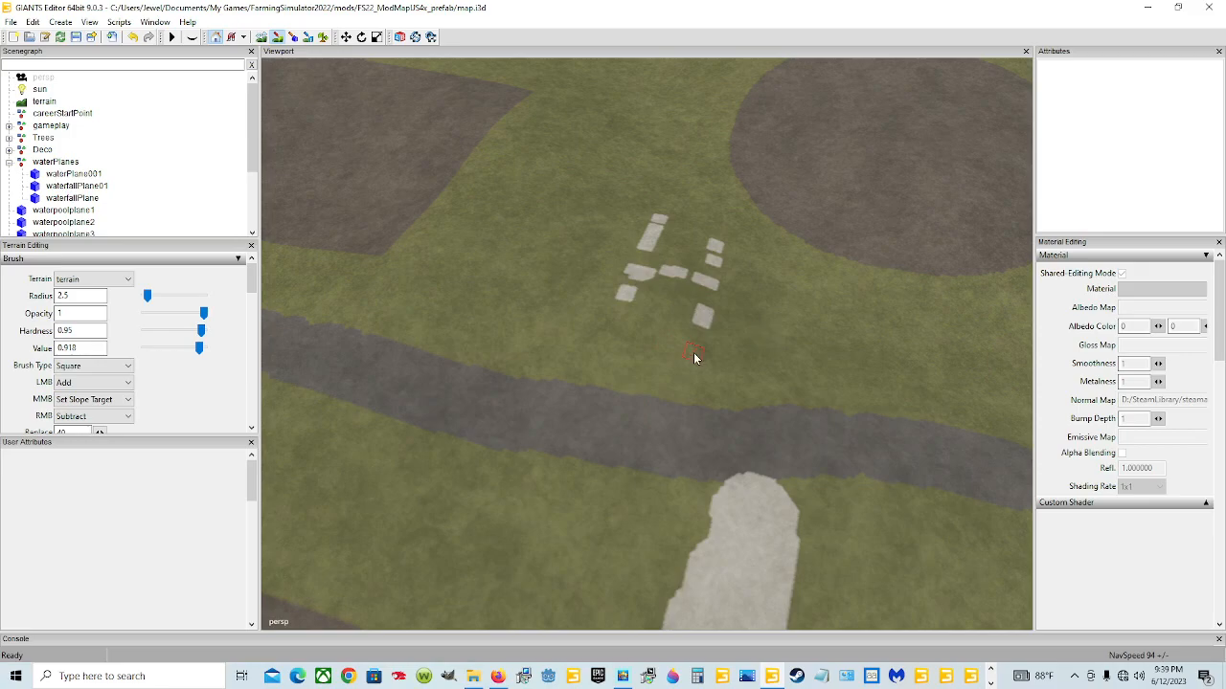
{"action": "left_click", "coordinate": [276, 36]}
{"action": "mouse_move", "coordinate": [522, 414]}
{"action": "left_mouse_down", "text": "alt"}
{"action": "mouse_move", "coordinate": [623, 387]}
{"action": "mouse_move", "coordinate": [655, 345]}
{"action": "left_mouse_up", "text": "alt"}
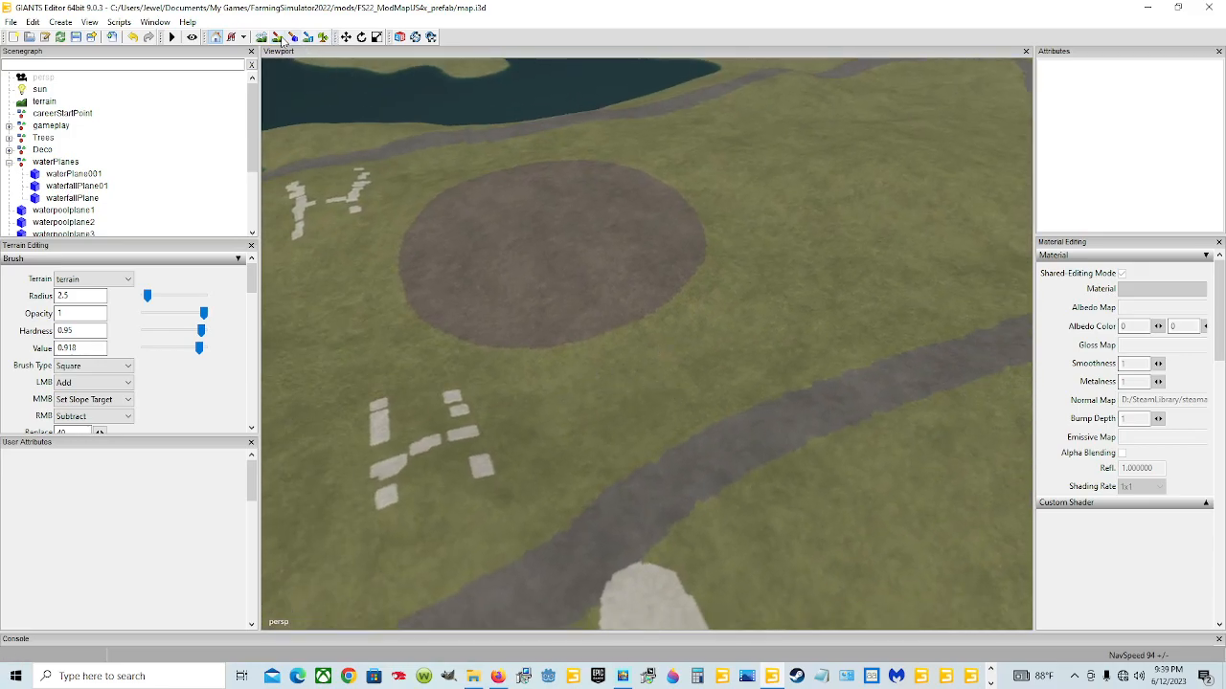
{"action": "left_click_drag", "start_coordinate": [668, 337], "coordinate": [628, 368]}
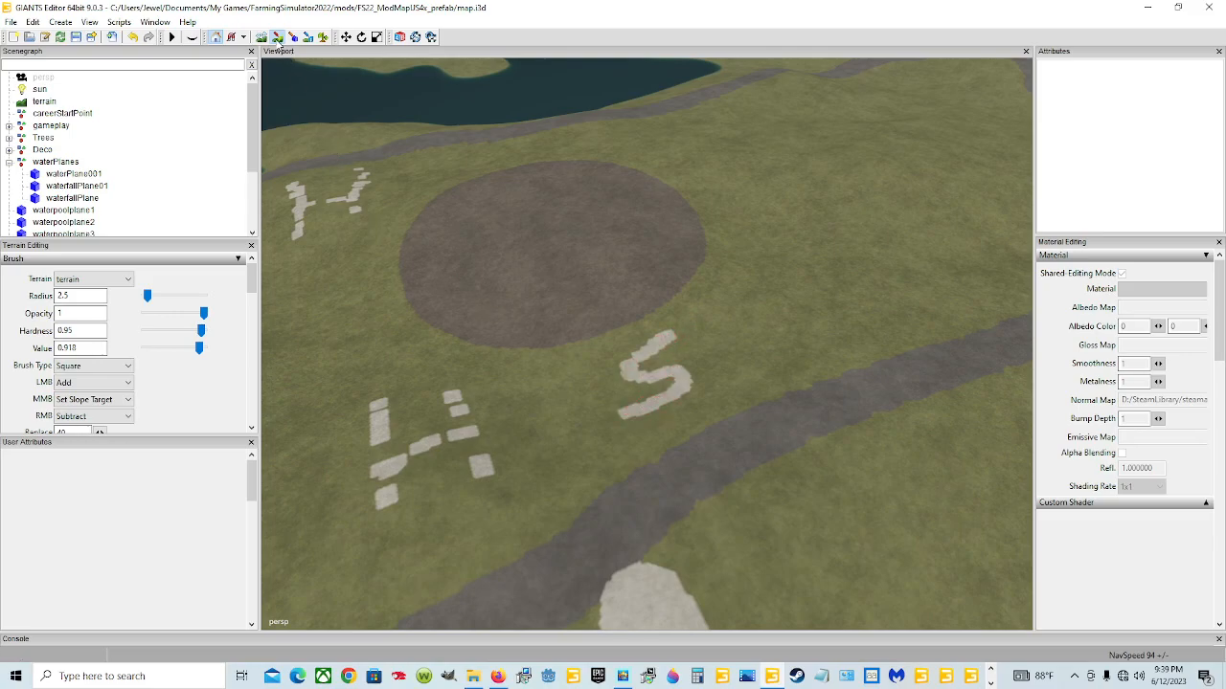
Paint a narrow asphalt lane from the lakeside road past the circular field and the new H down to the main road
{"action": "left_click_drag", "start_coordinate": [596, 497], "coordinate": [503, 448], "text": "alt"}
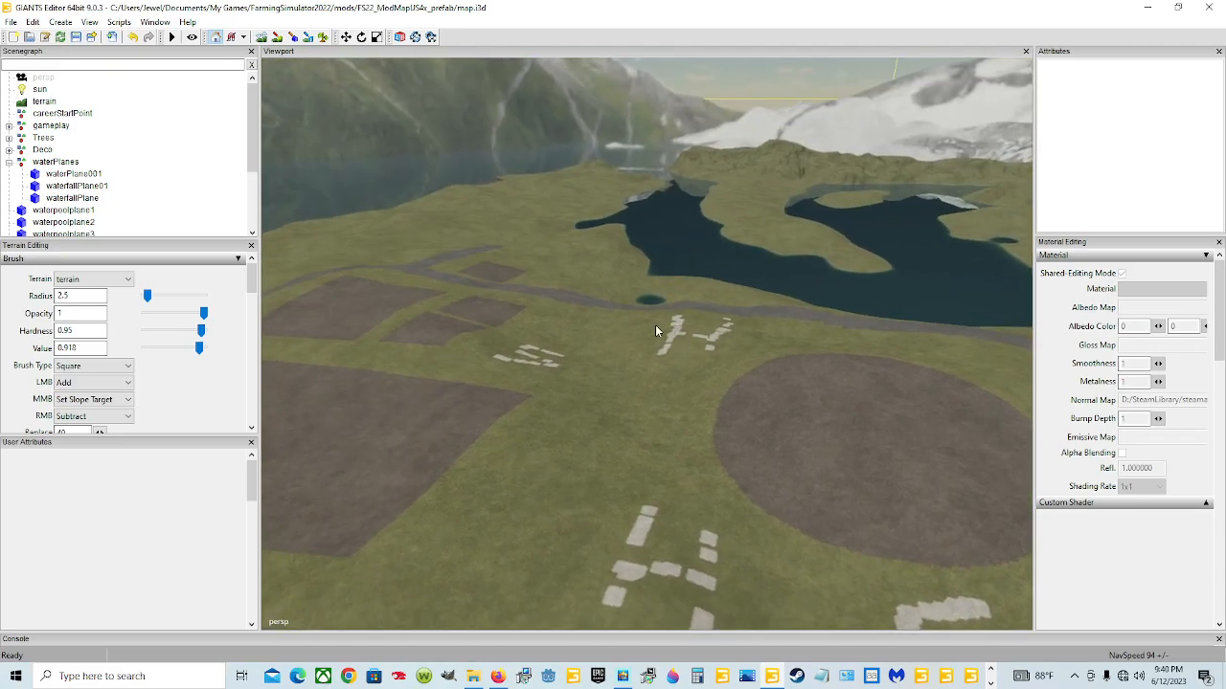
{"action": "mouse_move", "coordinate": [703, 494]}
{"action": "left_mouse_down", "text": "alt"}
{"action": "mouse_move", "coordinate": [682, 442]}
{"action": "mouse_move", "coordinate": [740, 544]}
{"action": "left_mouse_up", "text": "alt"}
{"action": "scroll", "coordinate": [648, 424], "scroll_direction": "up", "scroll_amount": 2}
{"action": "scroll", "coordinate": [740, 544], "scroll_direction": "down", "scroll_amount": 4}
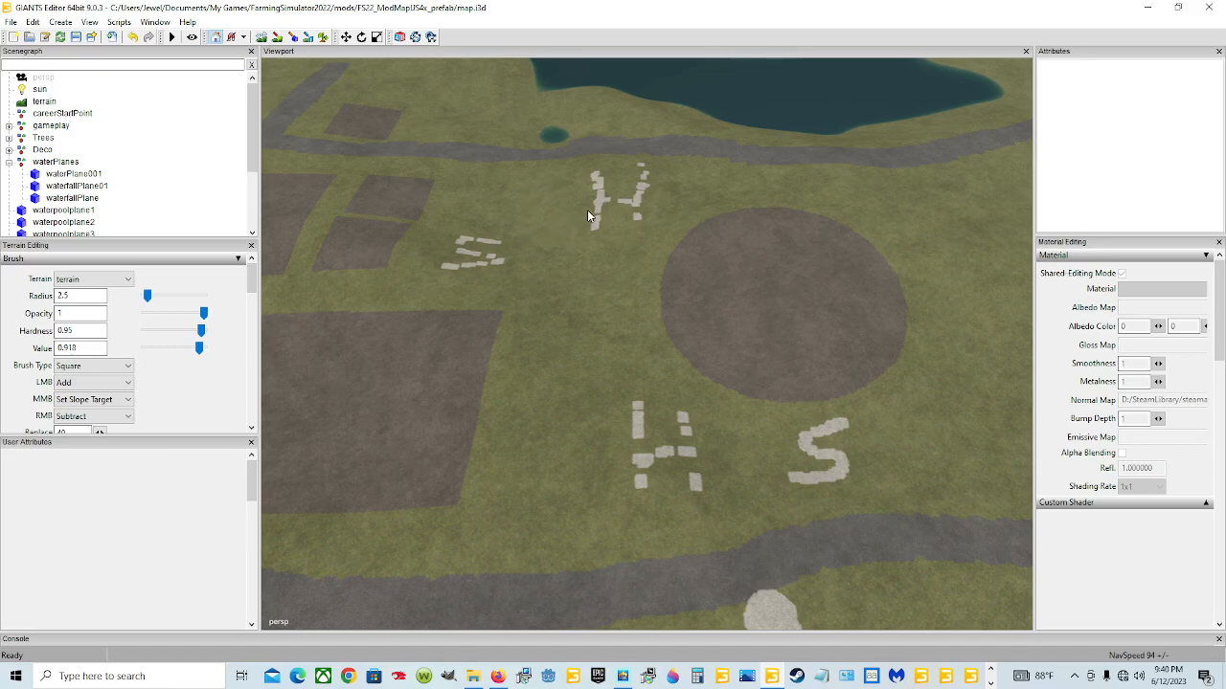
{"action": "left_click", "coordinate": [277, 39]}
{"action": "scroll", "coordinate": [189, 397], "scroll_direction": "down", "scroll_amount": 3}
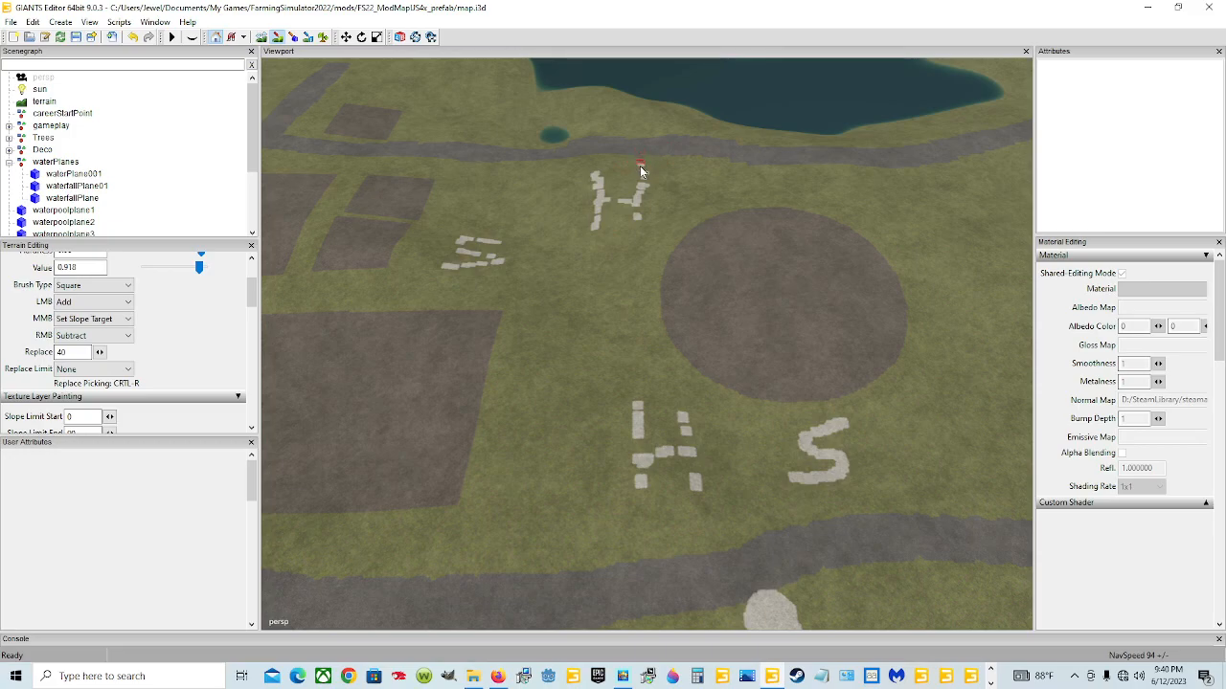
{"action": "left_click_drag", "start_coordinate": [638, 192], "coordinate": [640, 226]}
{"action": "left_click_drag", "start_coordinate": [620, 367], "coordinate": [605, 372]}
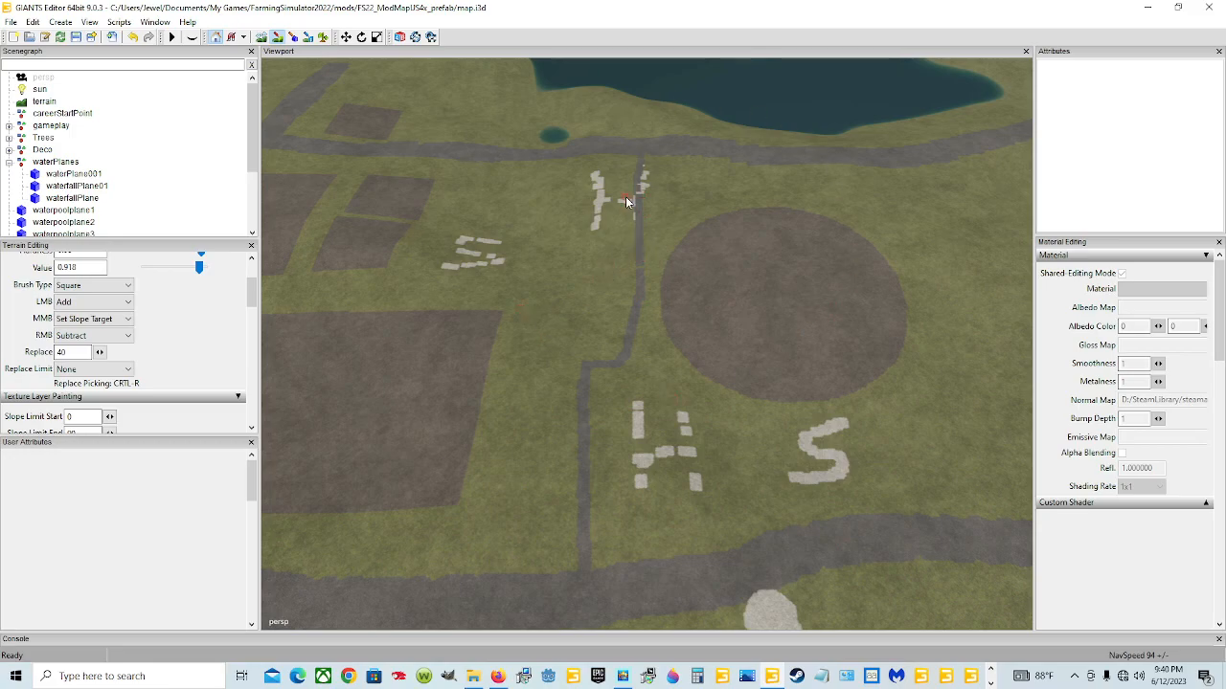
{"action": "left_click", "coordinate": [277, 37]}
Inspect the new lane, the road junctions and the plots beside the pale rectangular yards
{"action": "scroll", "coordinate": [559, 378], "scroll_direction": "down", "scroll_amount": 4}
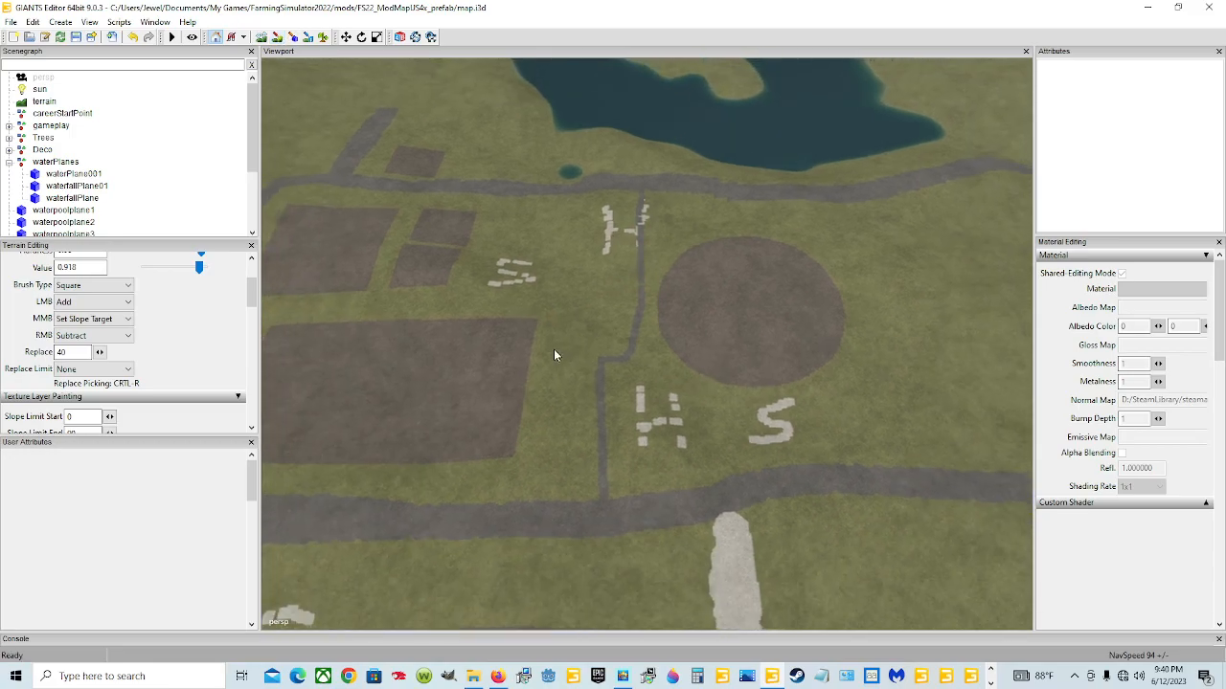
{"action": "left_click_drag", "start_coordinate": [553, 355], "coordinate": [741, 297], "text": "alt"}
{"action": "scroll", "coordinate": [547, 331], "scroll_direction": "down", "scroll_amount": 8}
{"action": "left_click_drag", "start_coordinate": [744, 383], "coordinate": [774, 359], "text": "alt"}
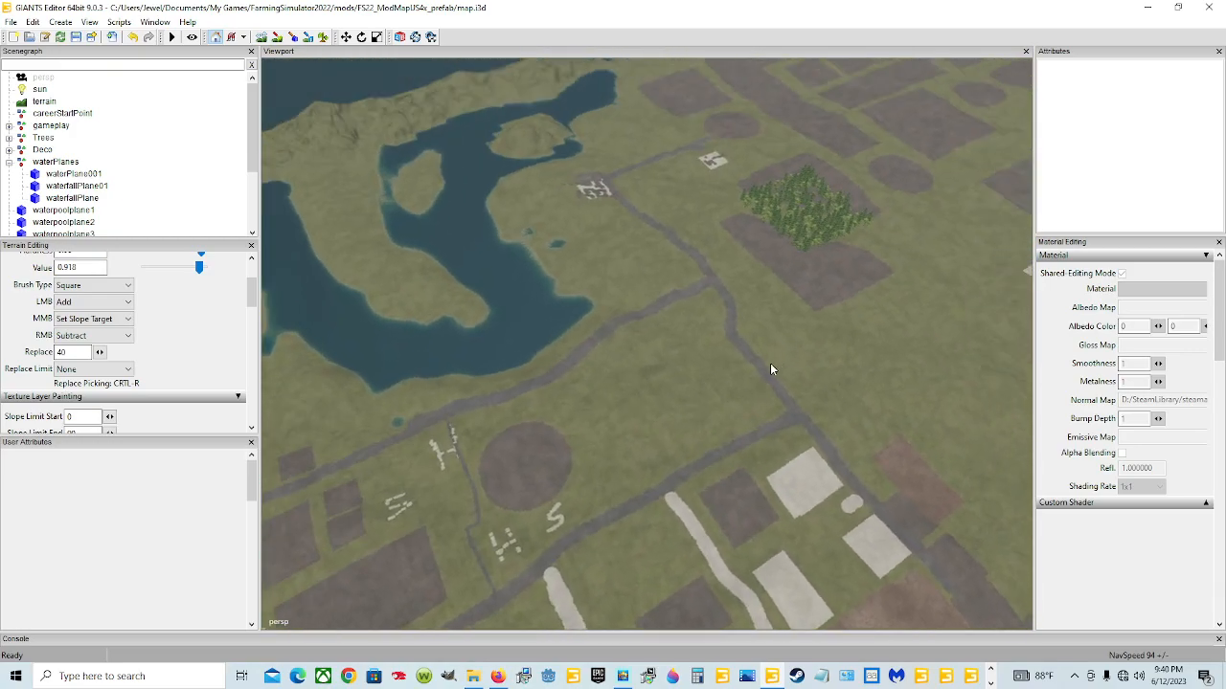
{"action": "scroll", "coordinate": [606, 450], "scroll_direction": "up", "scroll_amount": 4}
{"action": "left_click_drag", "start_coordinate": [572, 417], "coordinate": [686, 442], "text": "alt"}
{"action": "scroll", "coordinate": [705, 113], "scroll_direction": "up", "scroll_amount": 2}
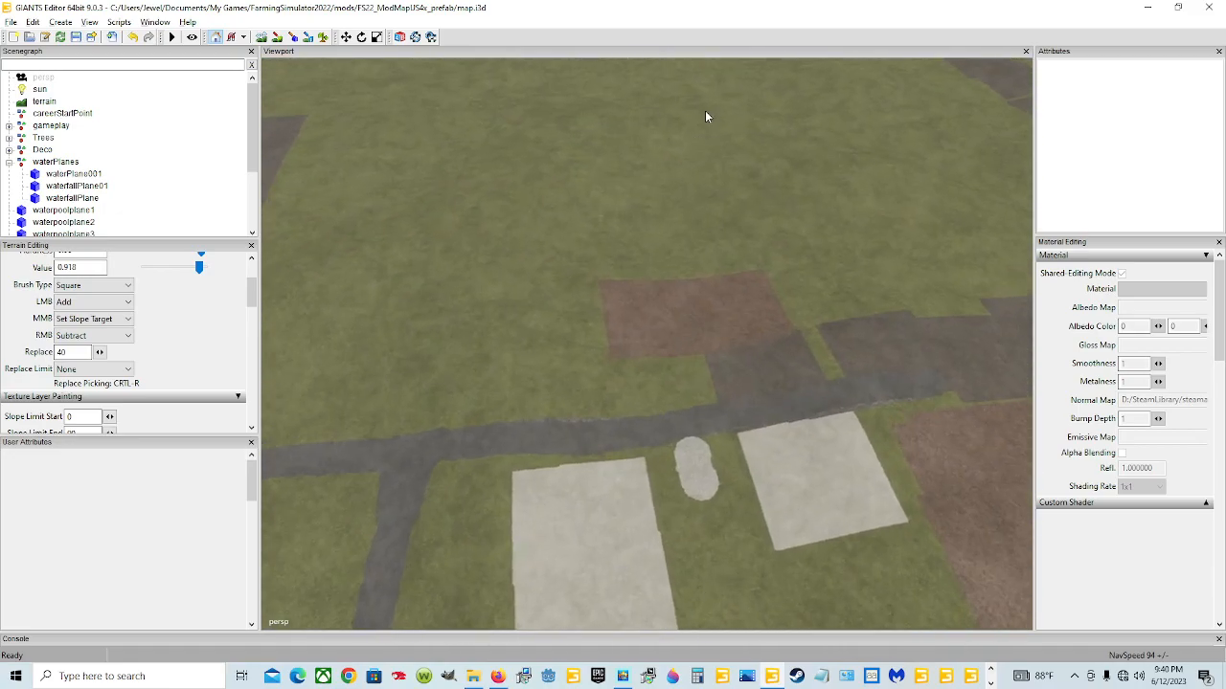
{"action": "scroll", "coordinate": [674, 386], "scroll_direction": "up", "scroll_amount": 2}
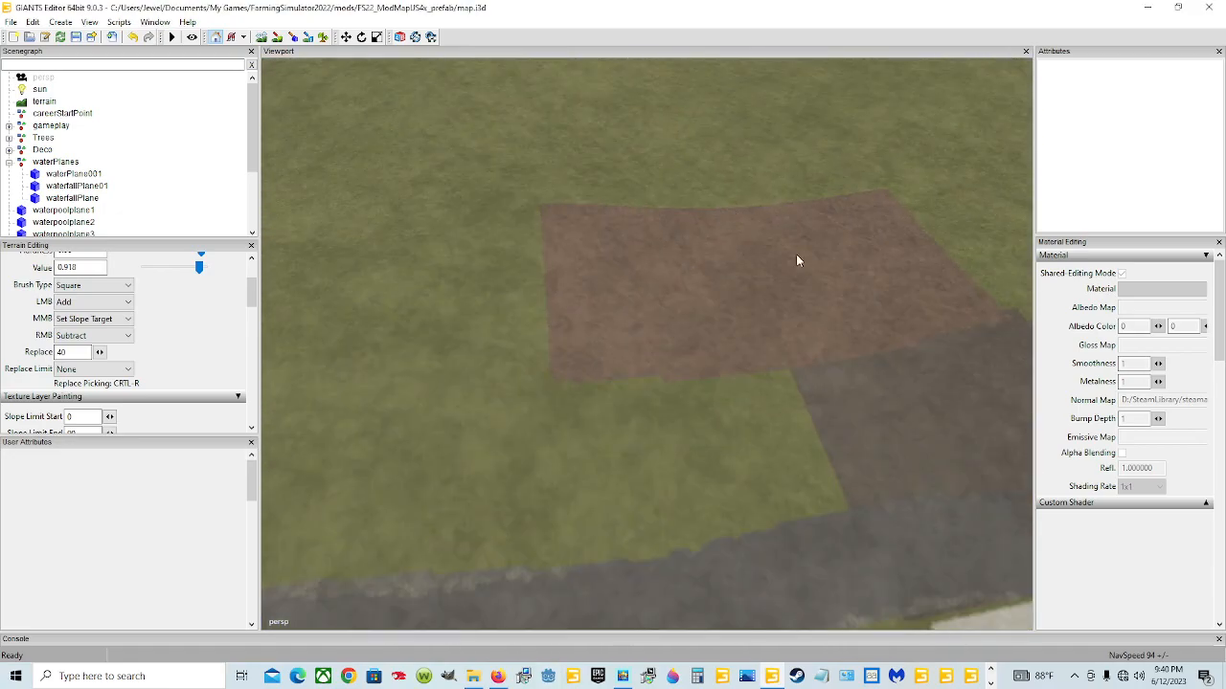
{"action": "left_click_drag", "start_coordinate": [796, 258], "coordinate": [782, 306], "text": "alt"}
{"action": "scroll", "coordinate": [834, 363], "scroll_direction": "down", "scroll_amount": 5}
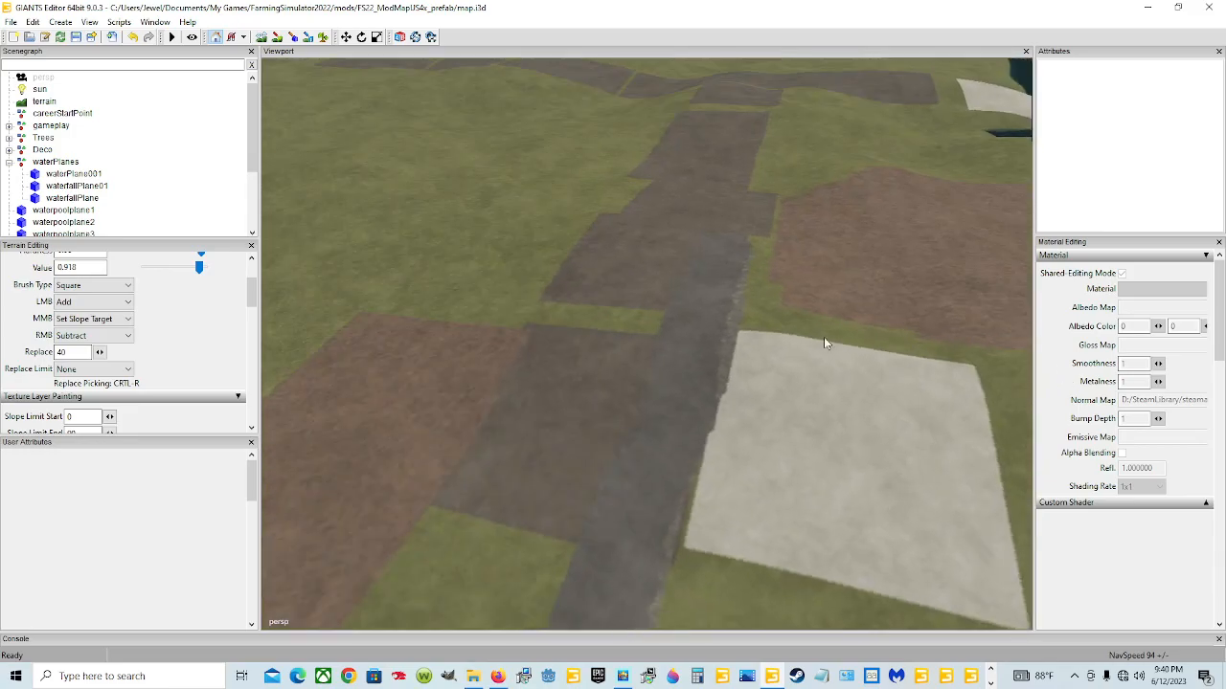
Paint the word Sheep on the grass beside the road junction and enclose it with a dashed brown arc
{"action": "left_click_drag", "start_coordinate": [825, 338], "coordinate": [653, 329], "text": "alt"}
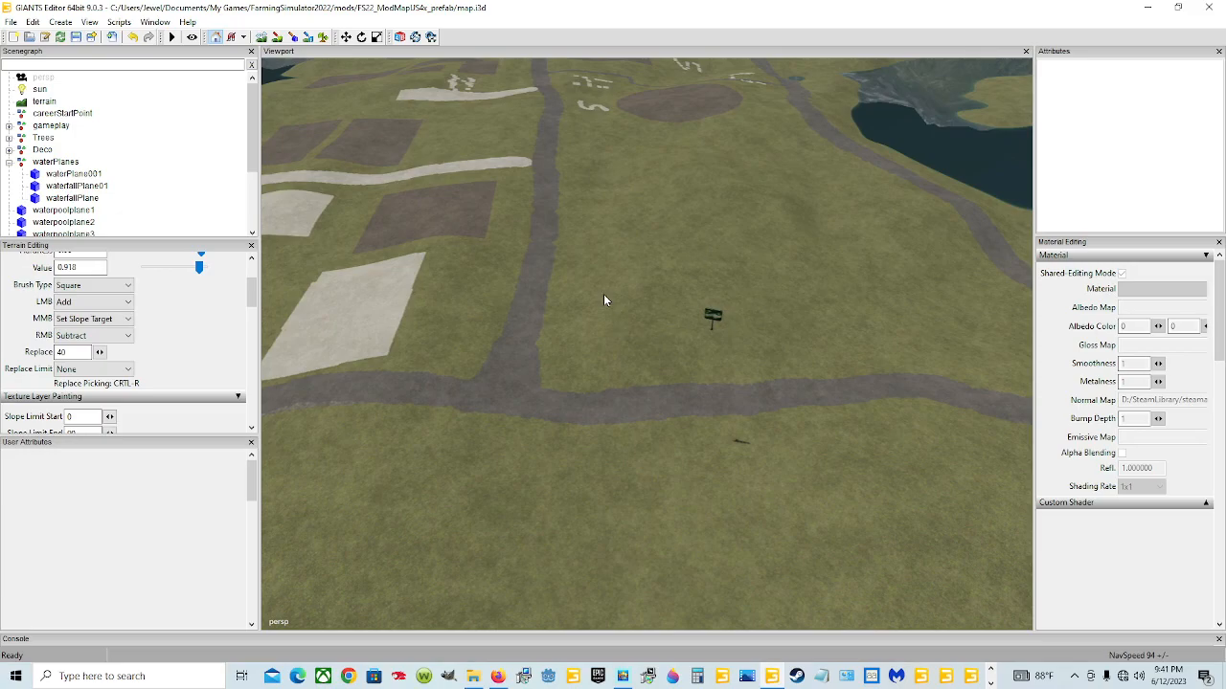
{"action": "left_click", "coordinate": [276, 36]}
{"action": "mouse_move", "coordinate": [637, 333]}
{"action": "left_mouse_down"}
{"action": "mouse_move", "coordinate": [715, 322]}
{"action": "mouse_move", "coordinate": [705, 335]}
{"action": "left_mouse_up"}
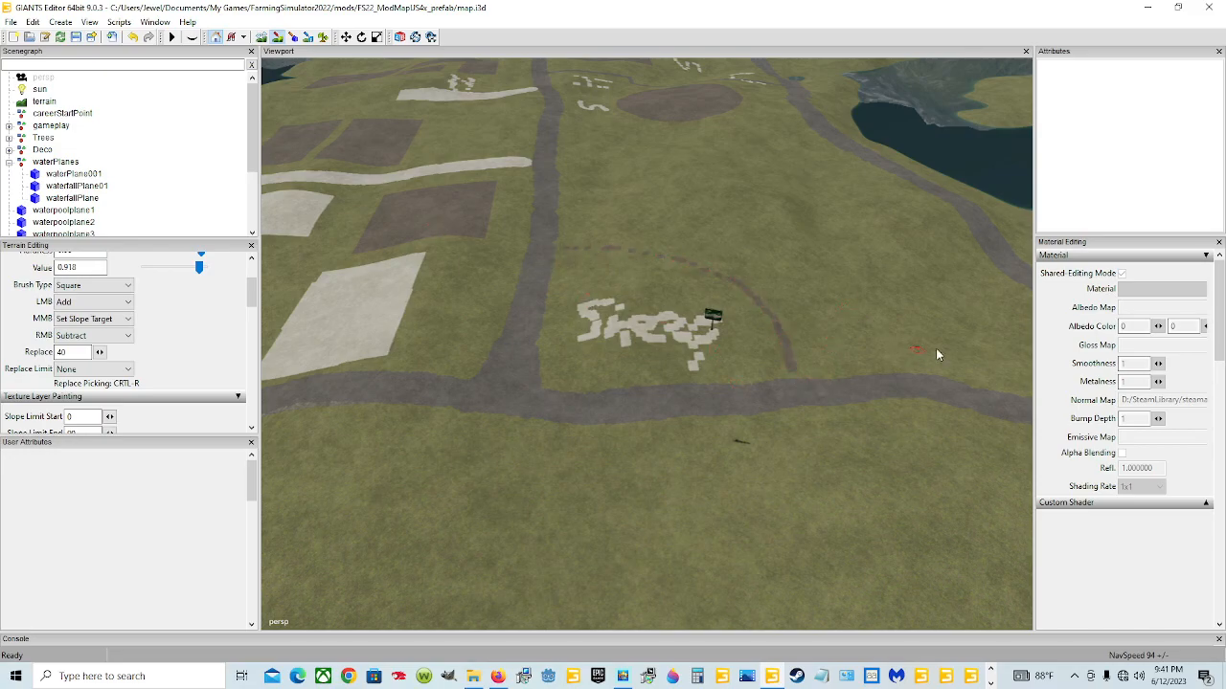
{"action": "left_click", "coordinate": [279, 37]}
Examine the open land around the Sheep area, the forest plot and the numbered yards
{"action": "mouse_move", "coordinate": [430, 430]}
{"action": "left_mouse_down", "text": "alt"}
{"action": "mouse_move", "coordinate": [601, 411]}
{"action": "mouse_move", "coordinate": [443, 411]}
{"action": "mouse_move", "coordinate": [716, 454]}
{"action": "mouse_move", "coordinate": [586, 430]}
{"action": "mouse_move", "coordinate": [846, 297]}
{"action": "left_mouse_up", "text": "alt"}
{"action": "left_click_drag", "start_coordinate": [1002, 252], "coordinate": [734, 472], "text": "alt"}
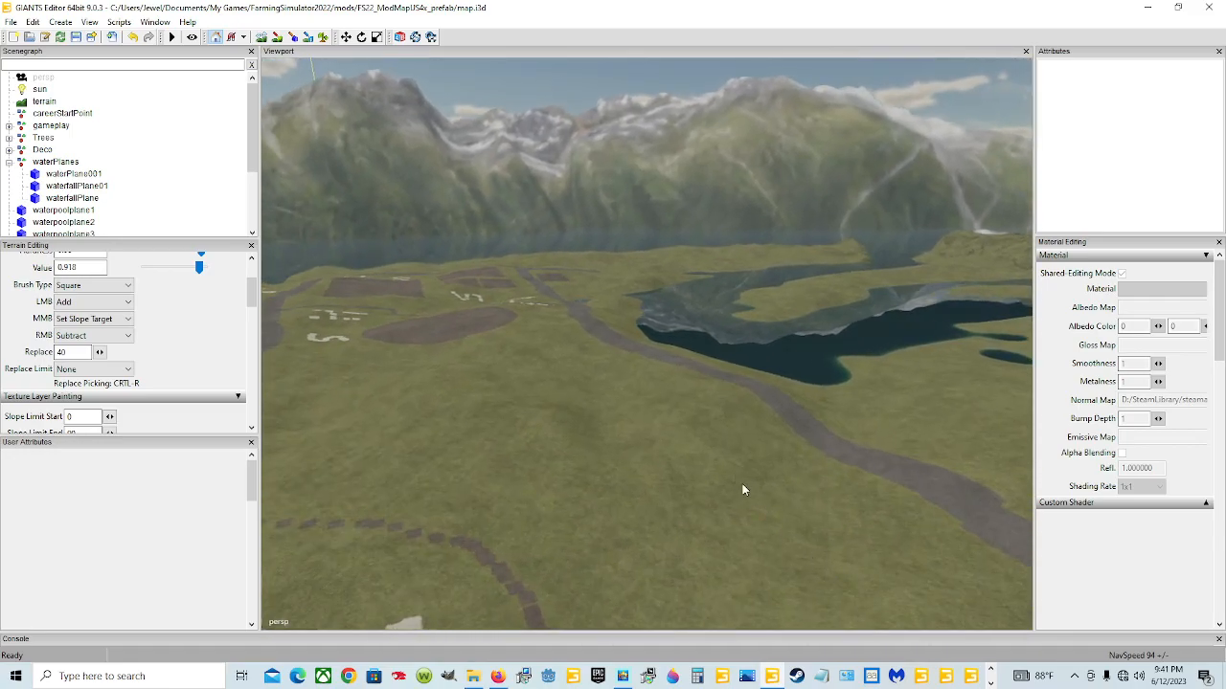
{"action": "left_click_drag", "start_coordinate": [627, 456], "coordinate": [719, 470], "text": "alt"}
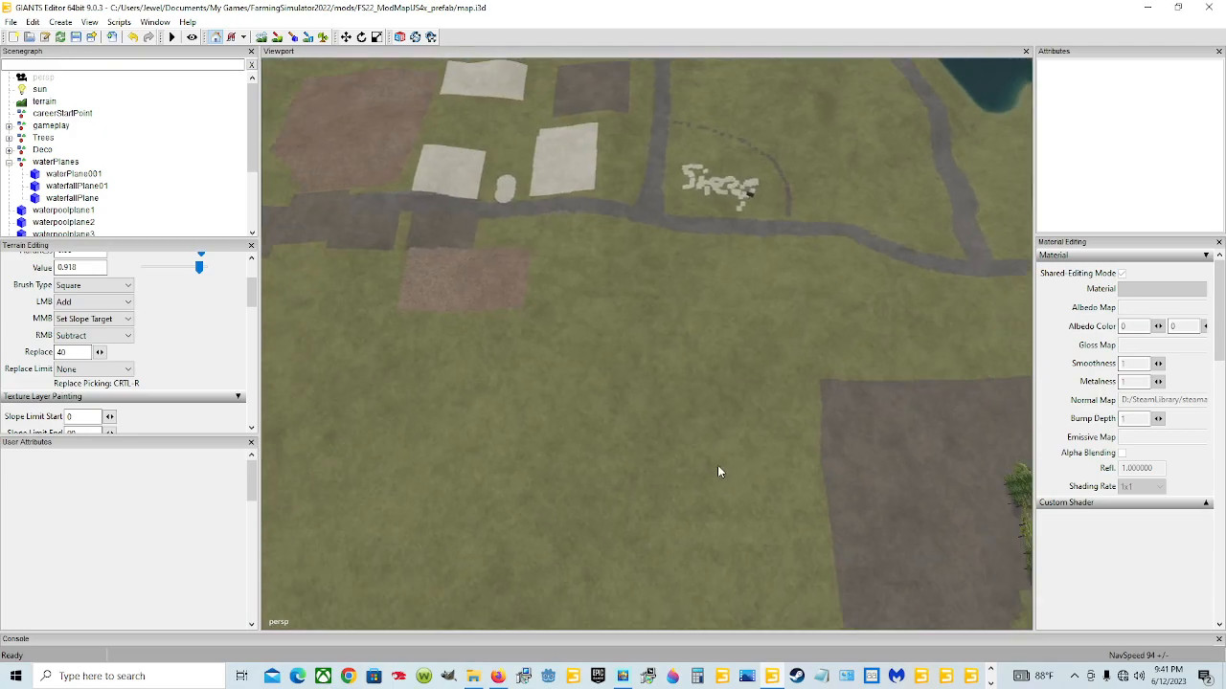
{"action": "left_click_drag", "start_coordinate": [766, 411], "coordinate": [712, 282], "text": "alt"}
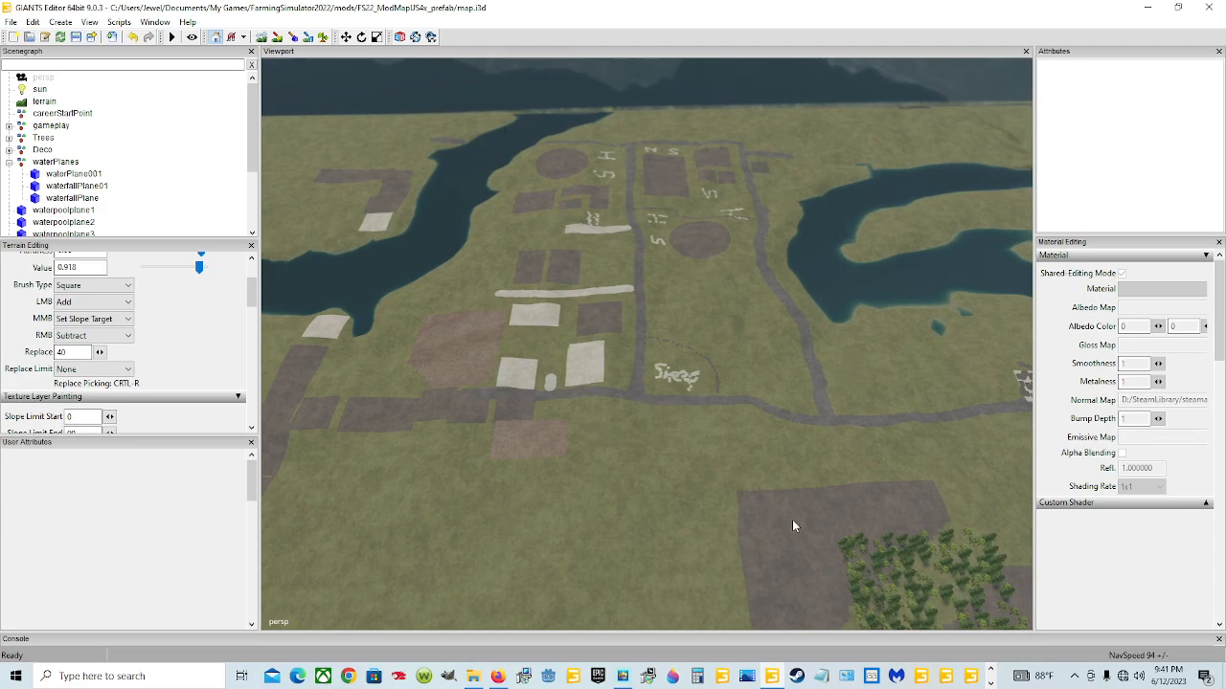
{"action": "middle_click_drag", "start_coordinate": [760, 524], "coordinate": [792, 449], "text": "alt"}
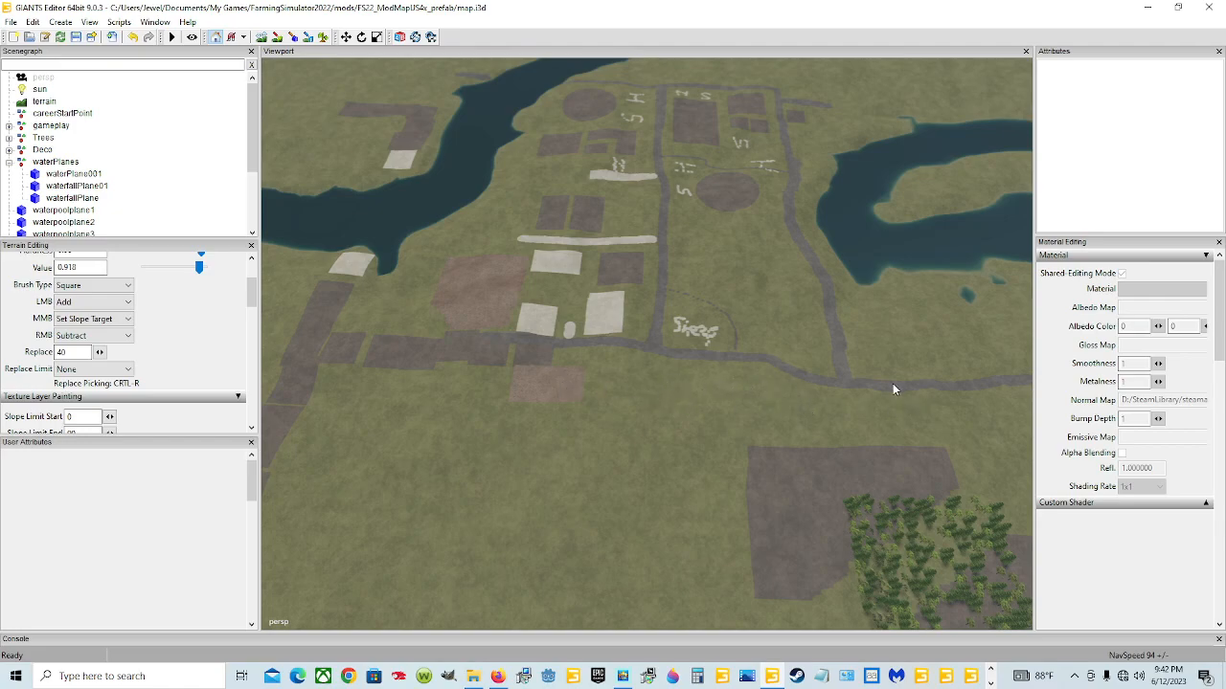
{"action": "left_click_drag", "start_coordinate": [758, 438], "coordinate": [784, 379], "text": "alt"}
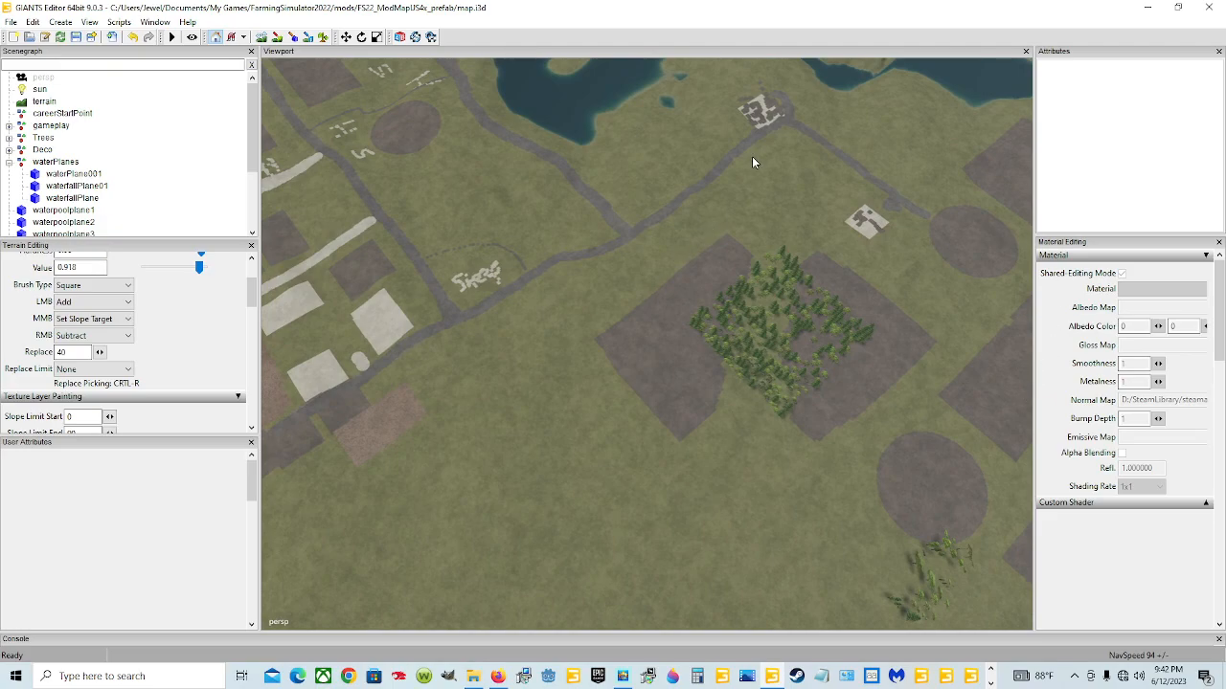
{"action": "left_click_drag", "start_coordinate": [632, 337], "coordinate": [539, 317], "text": "alt"}
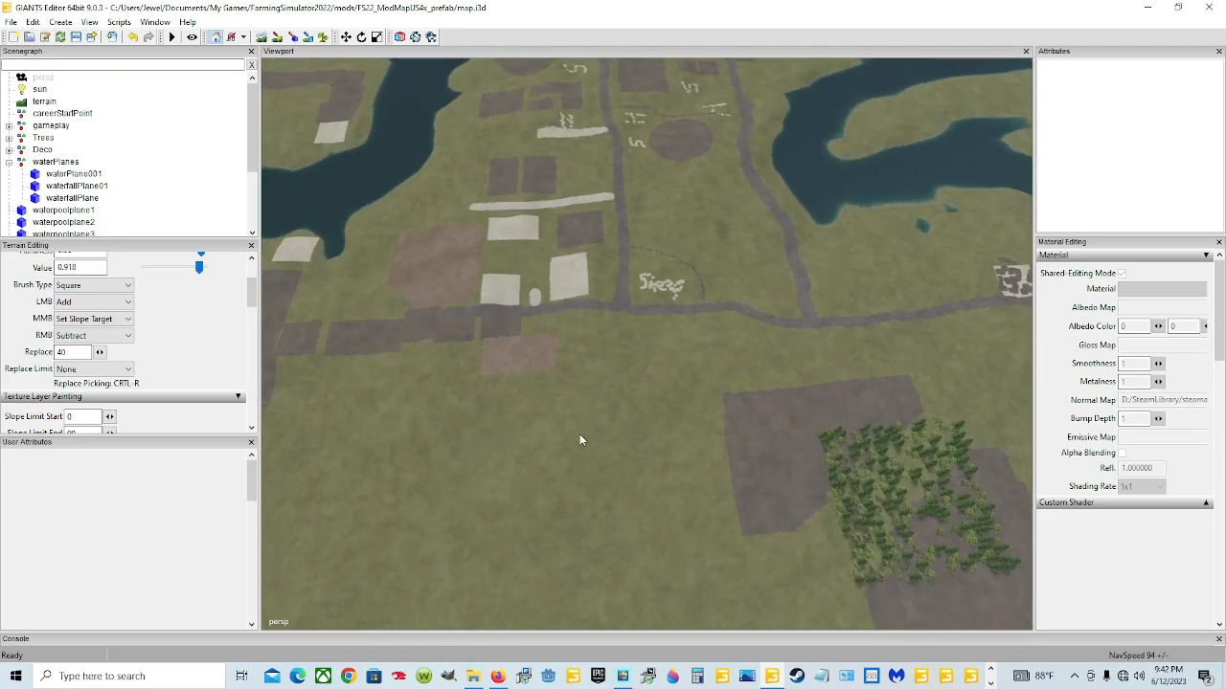
{"action": "left_click_drag", "start_coordinate": [695, 348], "coordinate": [648, 378], "text": "alt"}
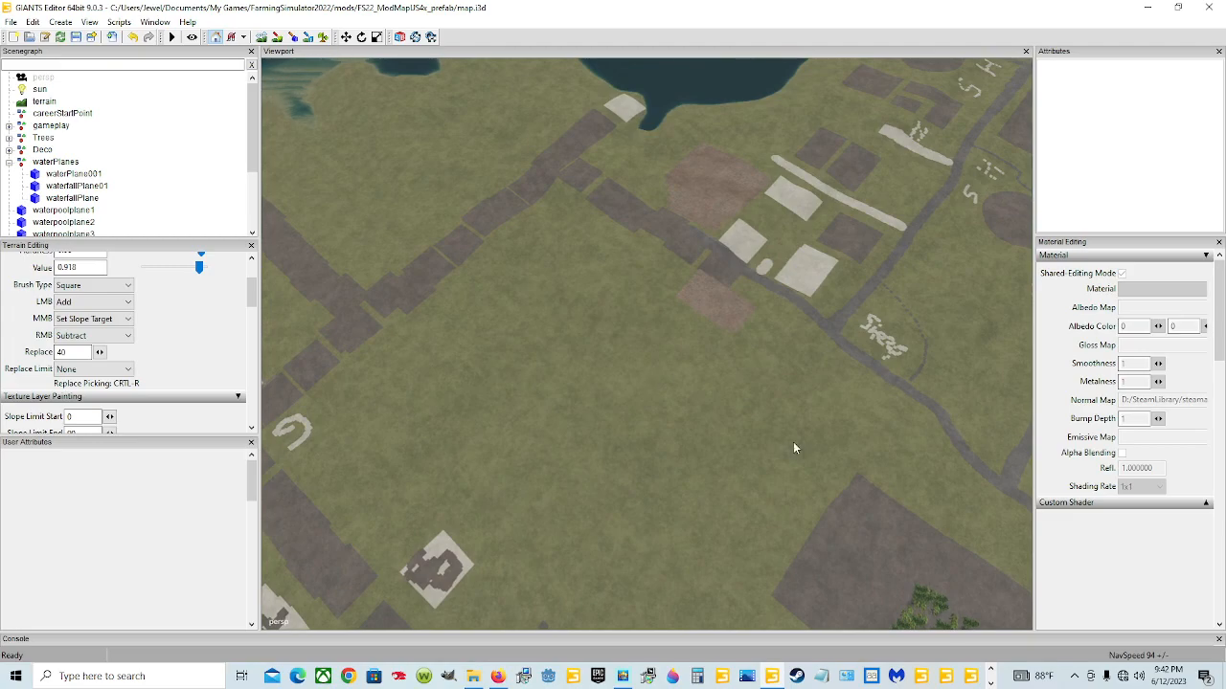
{"action": "middle_click_drag", "start_coordinate": [802, 546], "coordinate": [804, 462], "text": "alt"}
{"action": "scroll", "coordinate": [804, 461], "scroll_direction": "down", "scroll_amount": 2}
{"action": "left_click_drag", "start_coordinate": [776, 413], "coordinate": [675, 428], "text": "alt"}
{"action": "scroll", "coordinate": [713, 317], "scroll_direction": "down", "scroll_amount": 3}
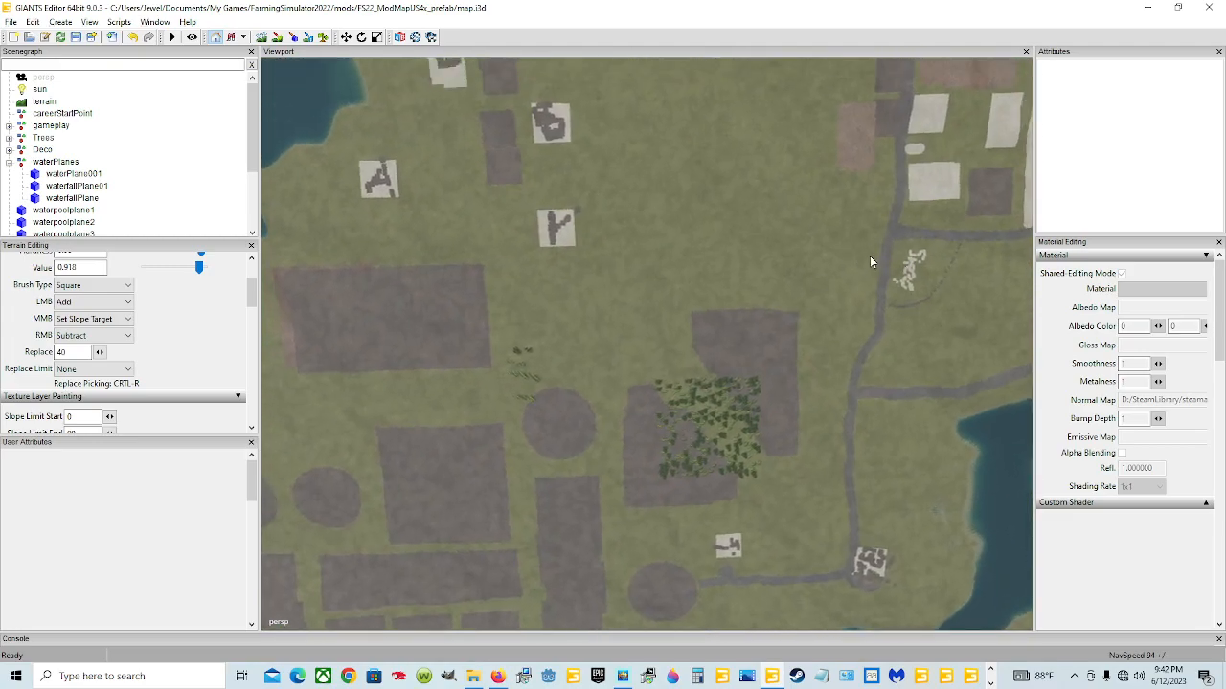
Review the overall layout of roads, fields and letter markings between the river and the lake
{"action": "left_click_drag", "start_coordinate": [511, 367], "coordinate": [798, 259], "text": "alt"}
{"action": "scroll", "coordinate": [799, 264], "scroll_direction": "down", "scroll_amount": 2}
{"action": "left_click_drag", "start_coordinate": [706, 450], "coordinate": [676, 419], "text": "alt"}
{"action": "scroll", "coordinate": [713, 362], "scroll_direction": "up", "scroll_amount": 2}
{"action": "right_click_drag", "start_coordinate": [713, 361], "coordinate": [784, 127], "text": "alt"}
{"action": "left_click_drag", "start_coordinate": [784, 126], "coordinate": [738, 267], "text": "alt"}
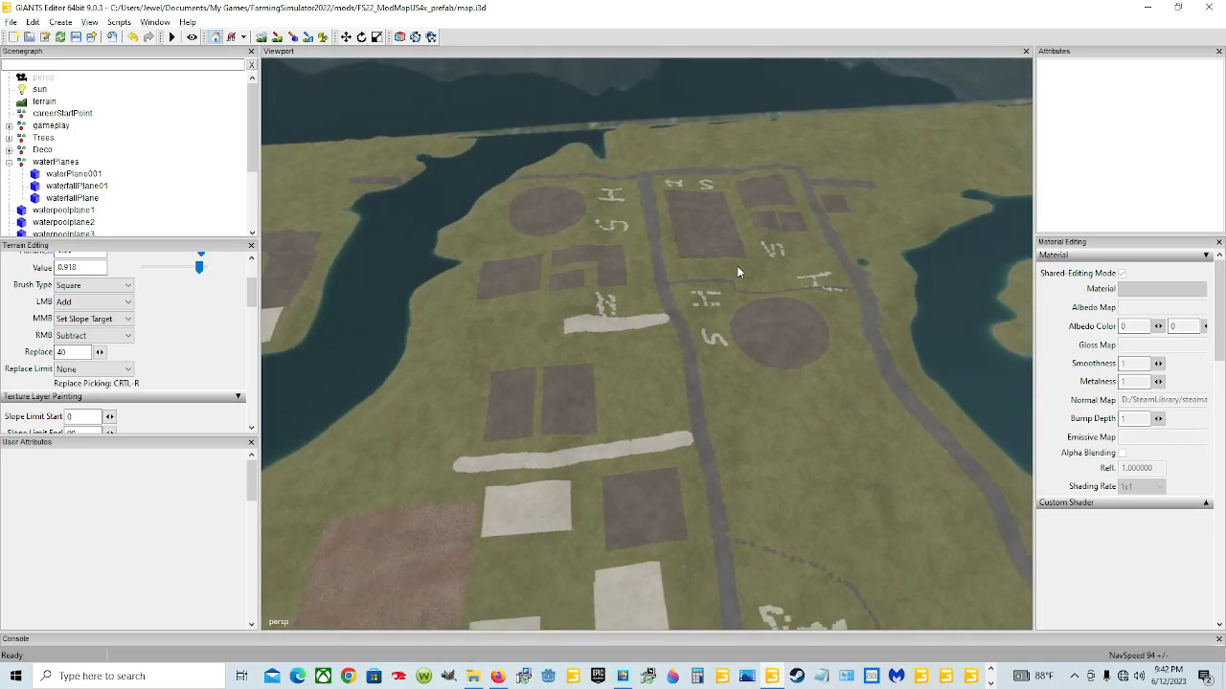
{"action": "right_click_drag", "start_coordinate": [737, 267], "coordinate": [738, 368], "text": "alt"}
{"action": "middle_click_drag", "start_coordinate": [752, 431], "coordinate": [765, 359], "text": "alt"}
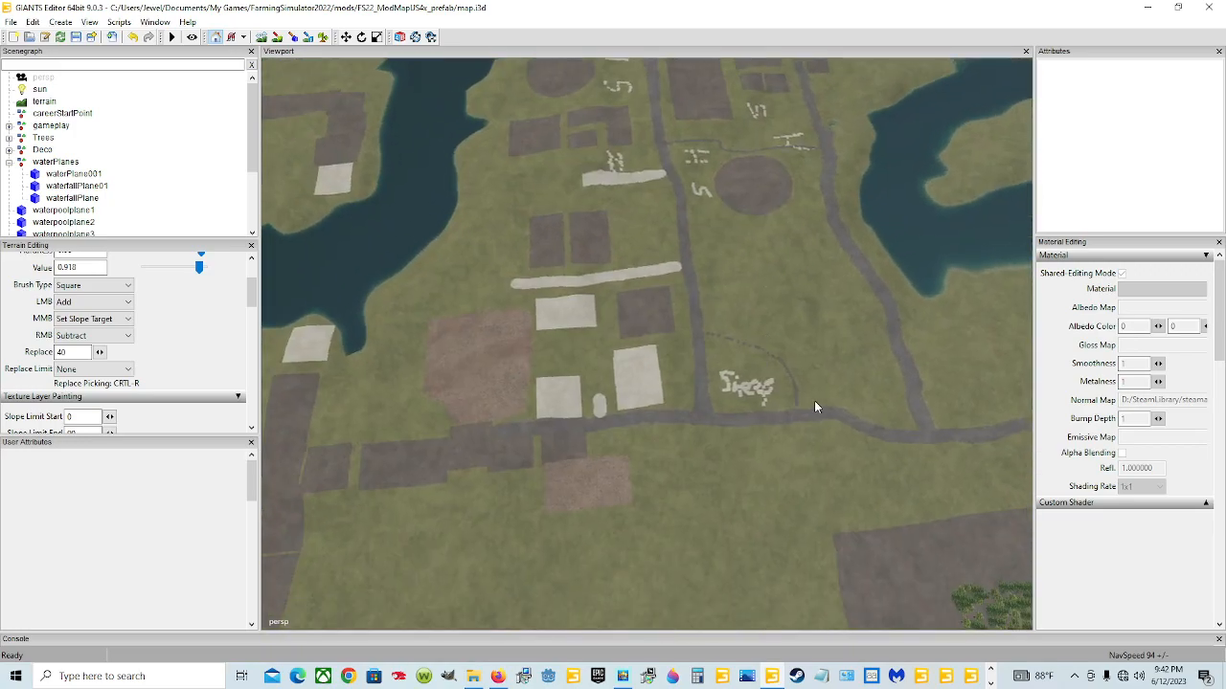
{"action": "left_click_drag", "start_coordinate": [814, 400], "coordinate": [811, 369], "text": "alt"}
{"action": "right_click_drag", "start_coordinate": [811, 369], "coordinate": [786, 418], "text": "alt"}
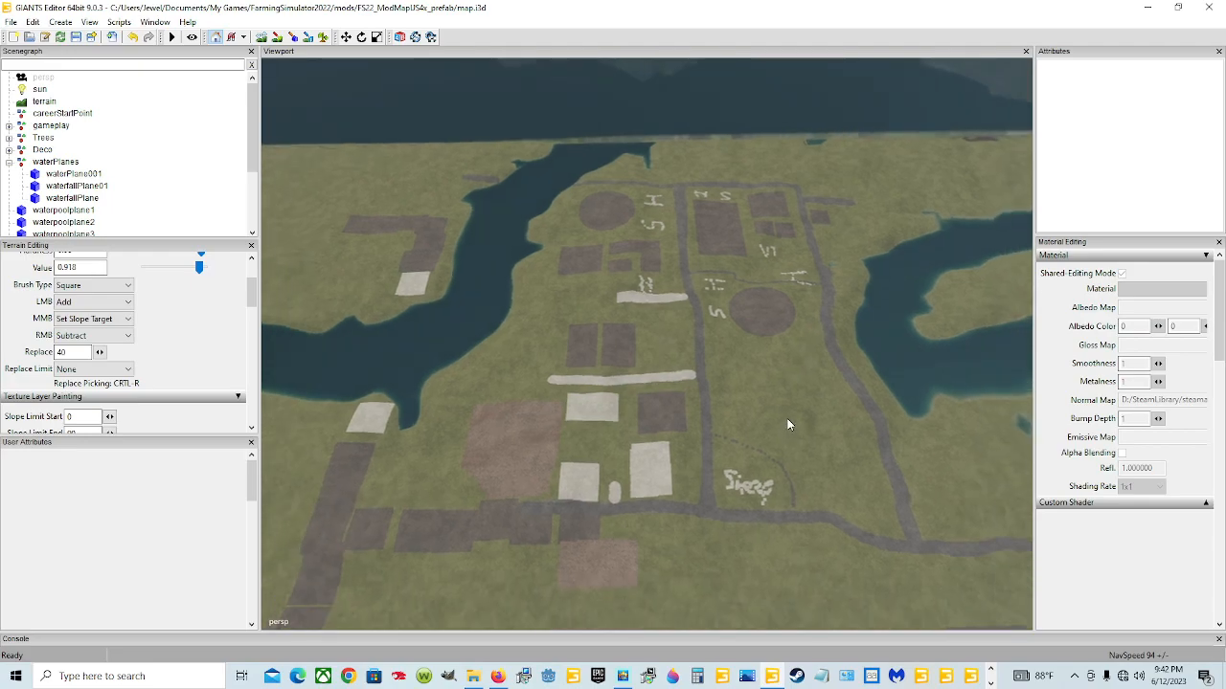